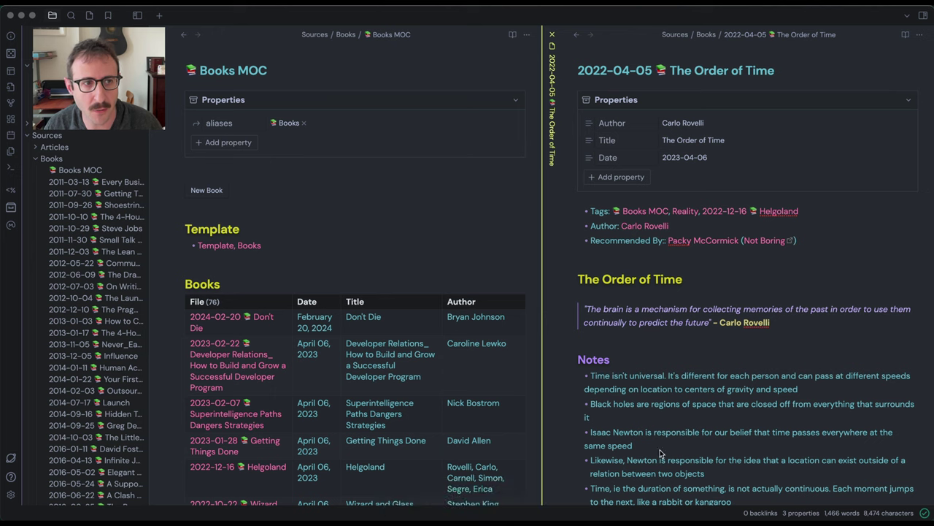
Step: Look over the Books MOC note and dismiss its template preview
left_click(245, 71)
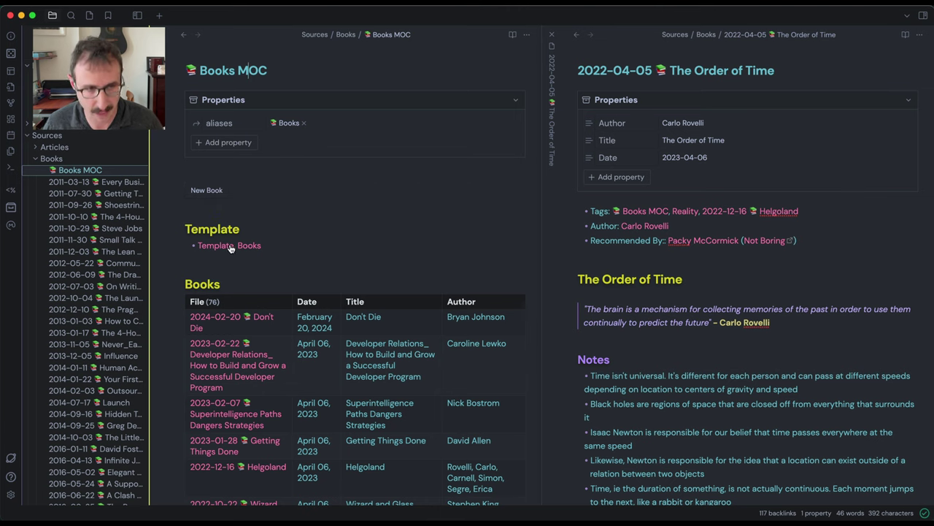
mouse_move(230, 248)
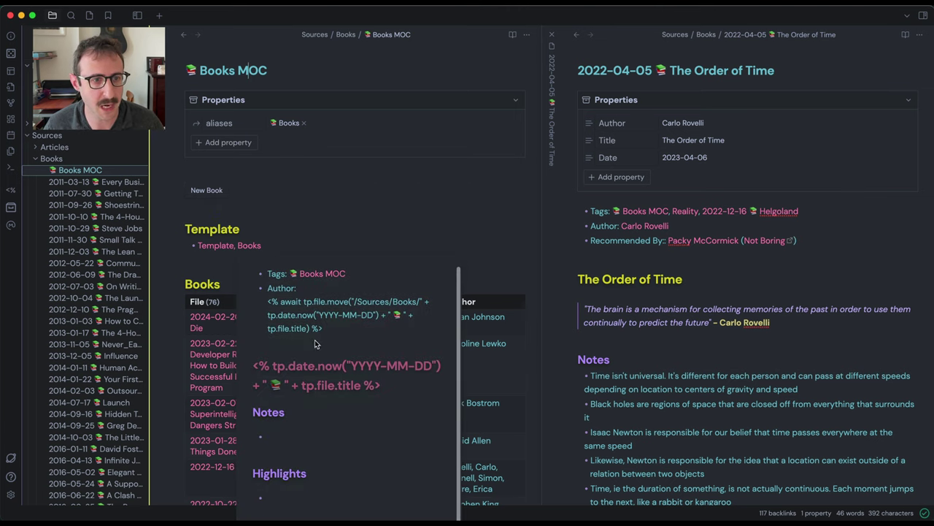
left_click(287, 227)
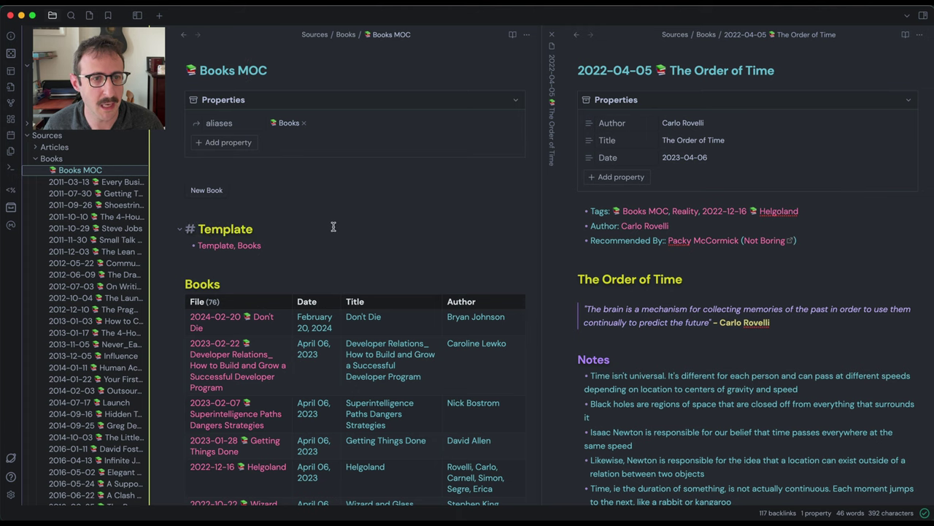
scroll(333, 227, "down", 20)
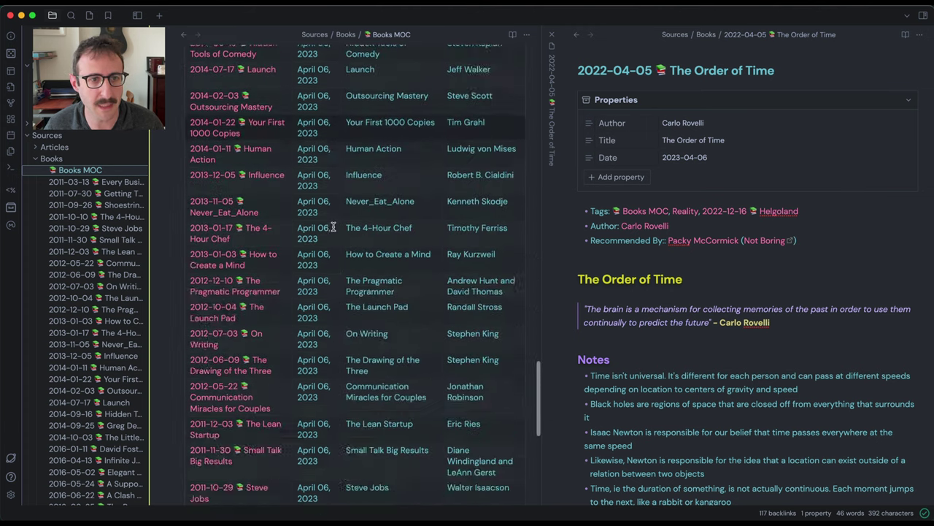
scroll(332, 227, "down", 3)
scroll(333, 227, "up", 20)
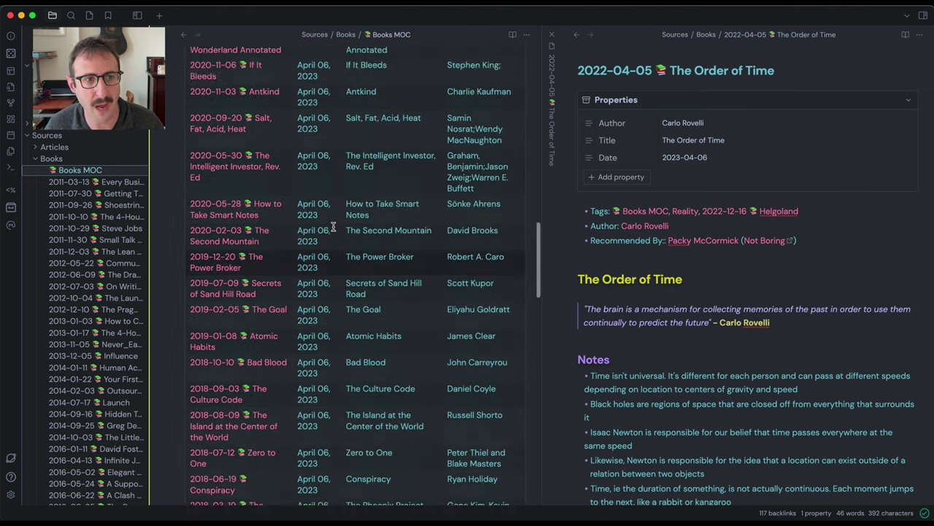
scroll(333, 227, "up", 15)
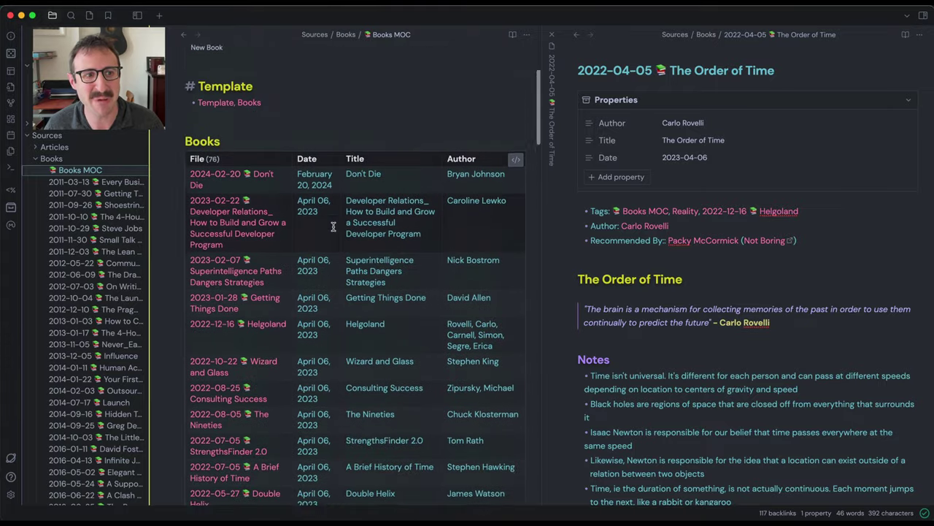
scroll(333, 227, "up", 3)
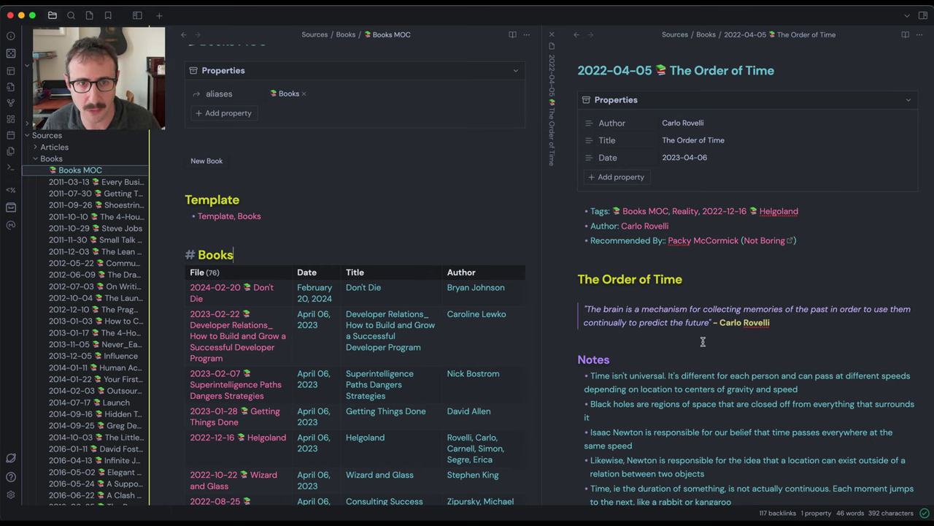
scroll(701, 341, "down", 1)
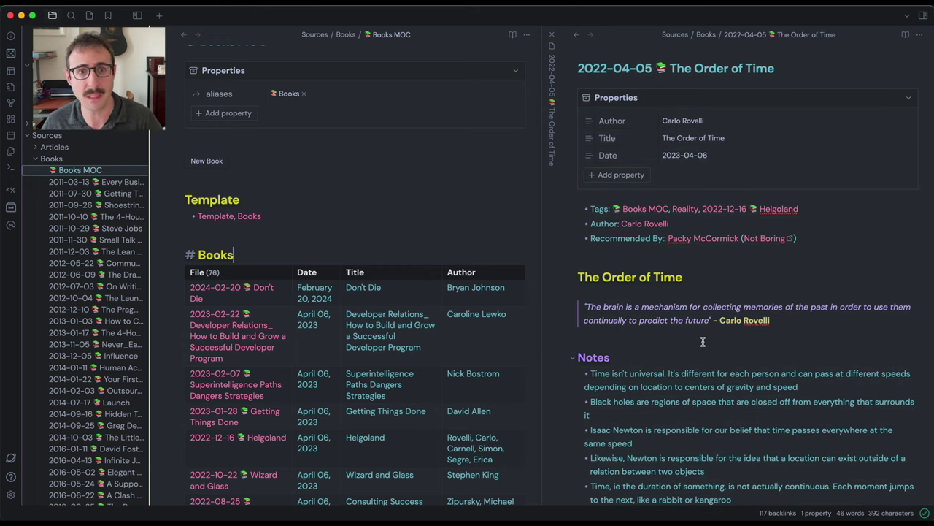
Step: Review The Order of Time note, briefly selecting part of its title
left_click(578, 73)
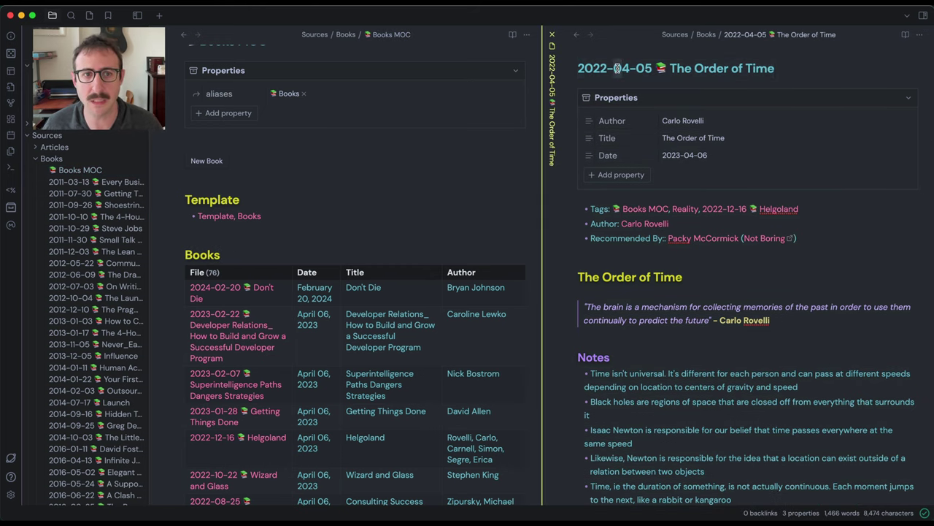
left_click_drag(619, 68, 773, 68)
left_click(670, 70)
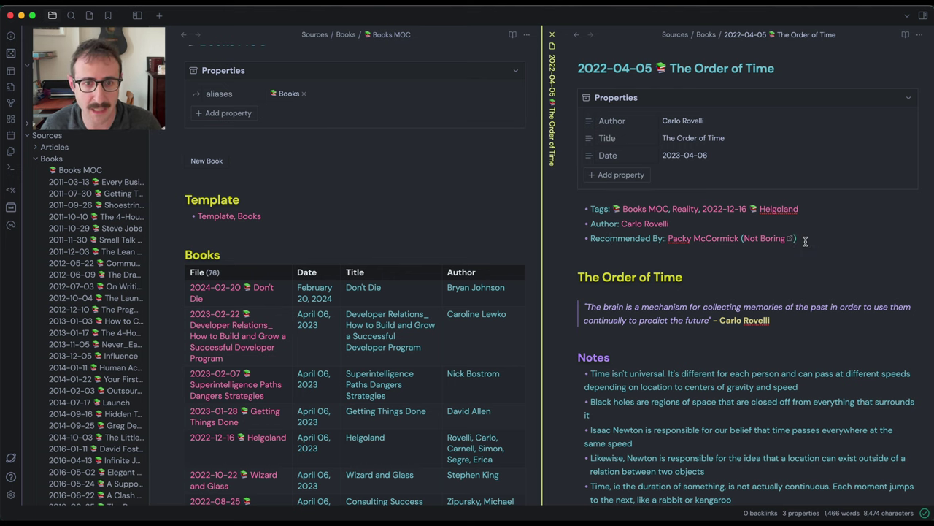
scroll(806, 241, "down", 5)
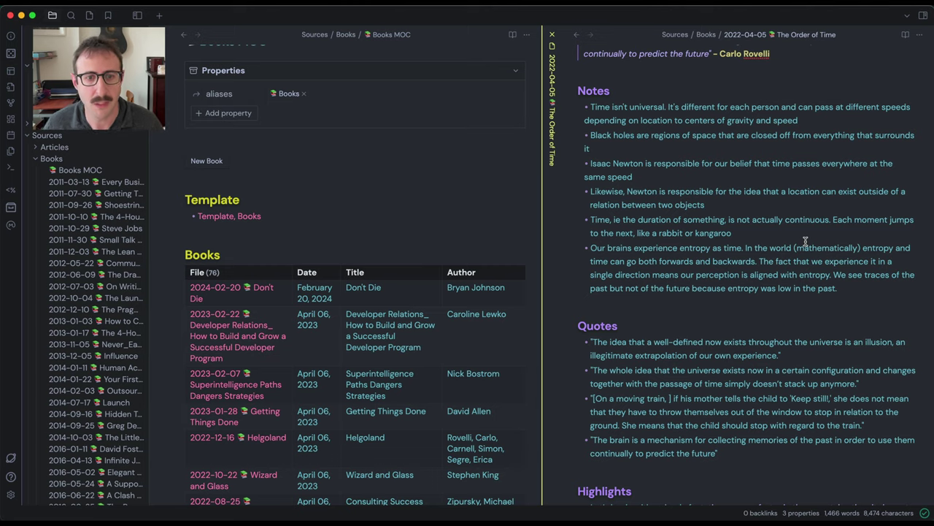
scroll(806, 241, "down", 7)
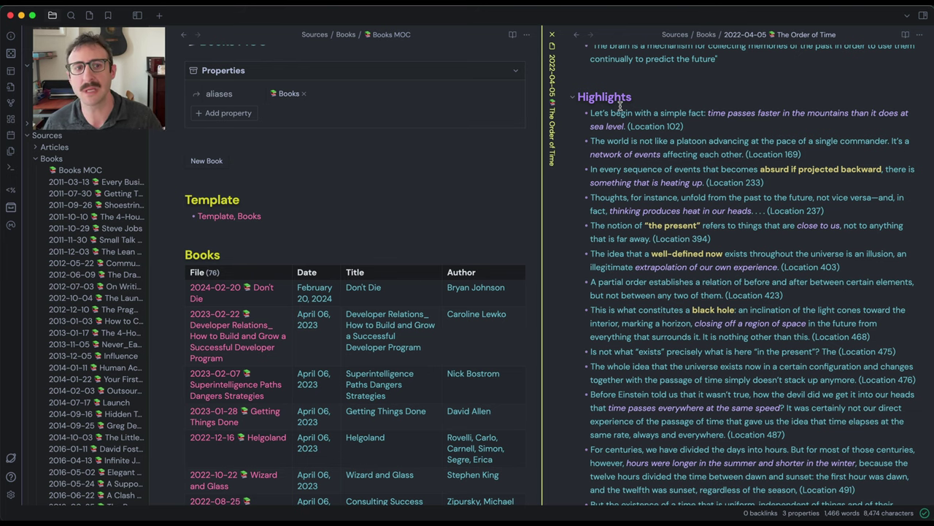
scroll(620, 106, "up", 7)
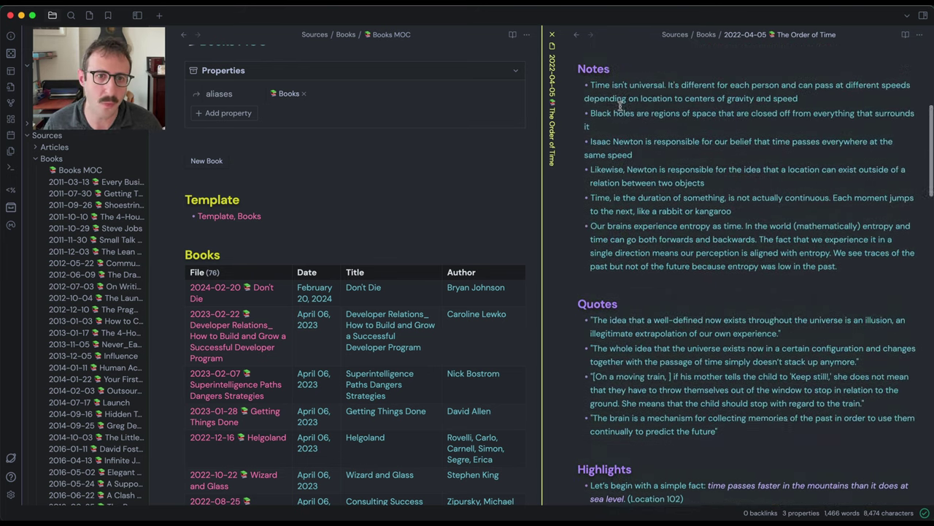
scroll(620, 106, "up", 1)
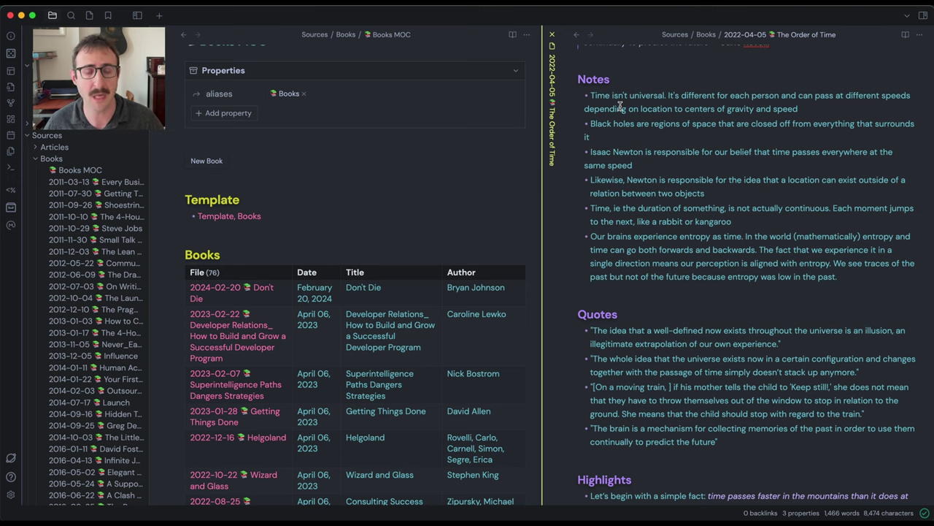
scroll(662, 107, "up", 2)
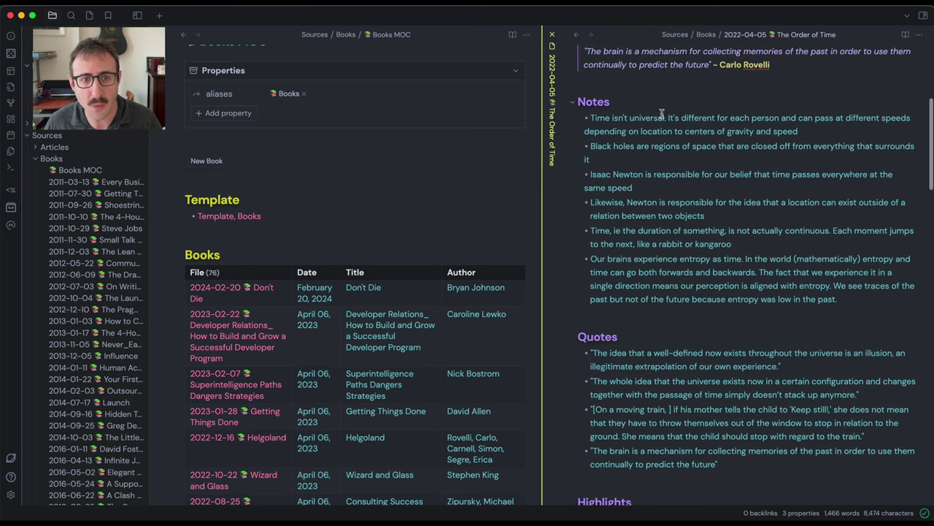
scroll(697, 256, "down", 12)
scroll(697, 256, "up", 6)
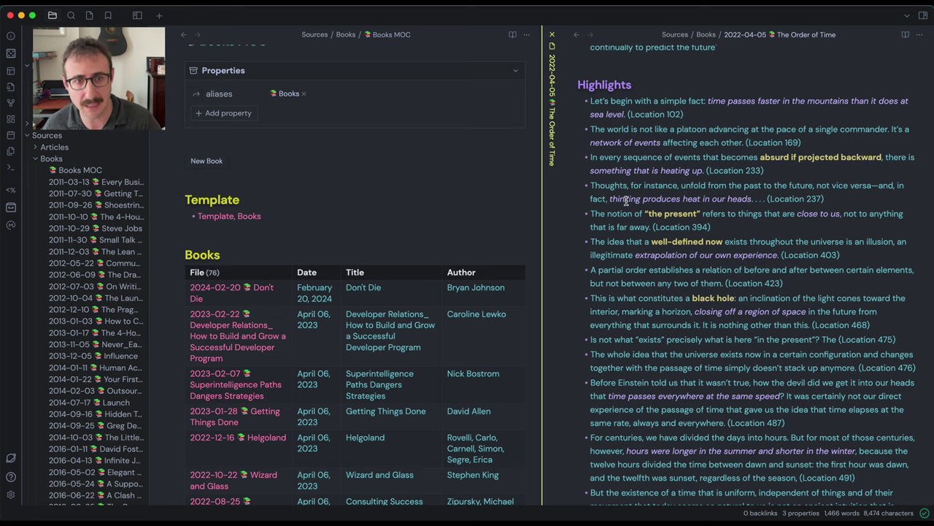
scroll(635, 199, "up", 5)
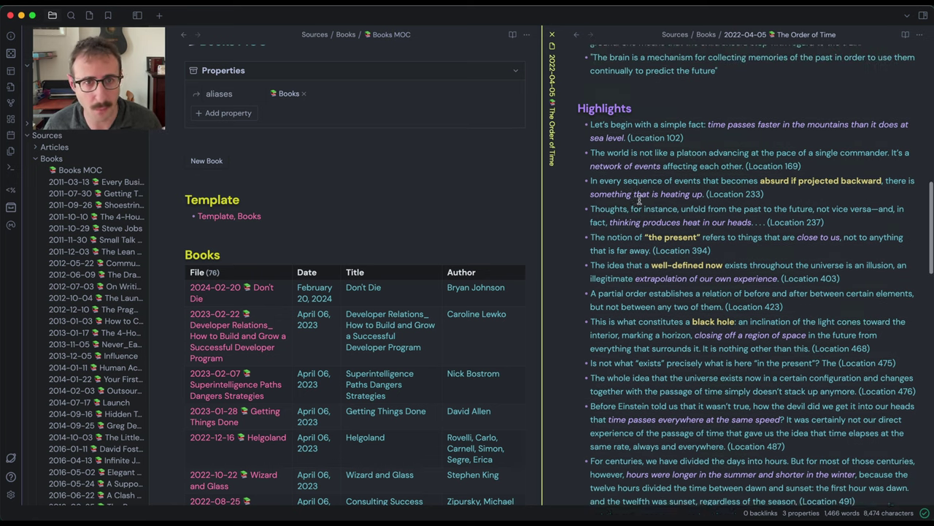
scroll(639, 199, "up", 2)
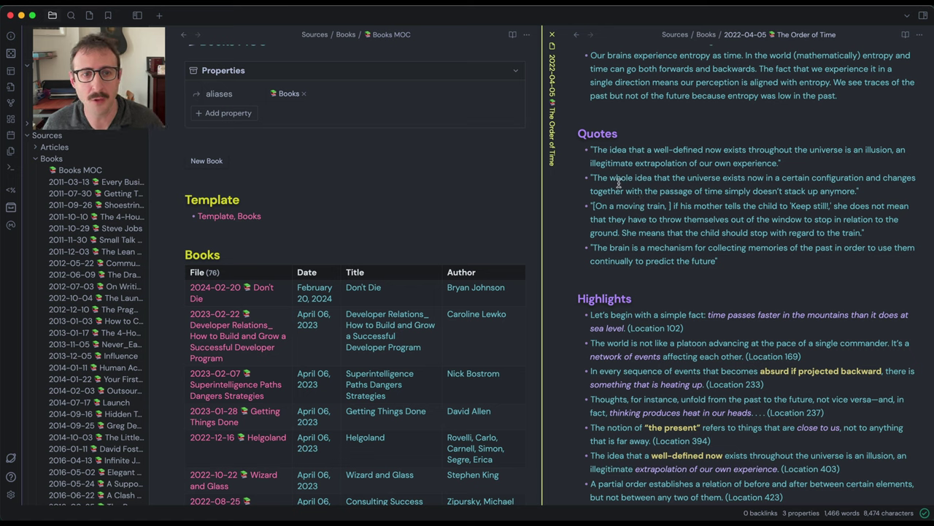
Step: Highlight the four quotes and the Notes heading, then click into the Black holes bullet
left_click_drag(590, 150, 730, 261)
left_click(732, 262)
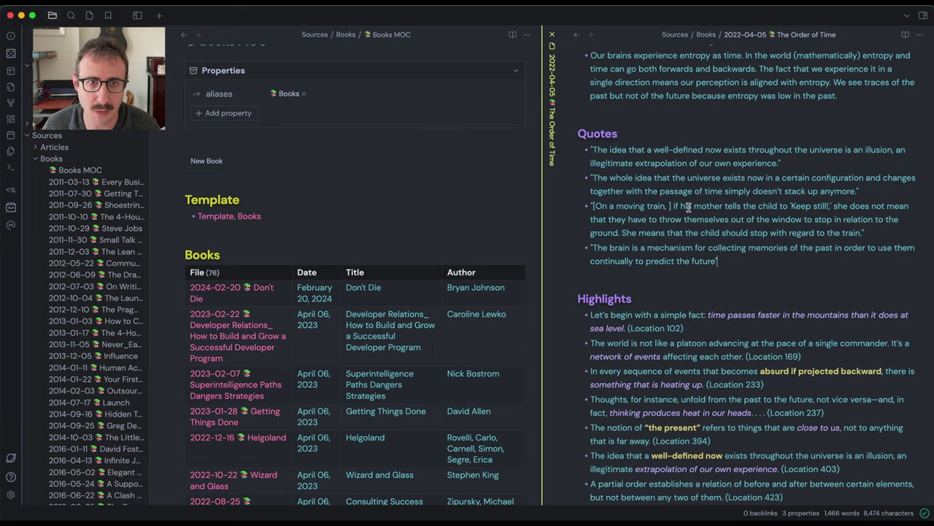
scroll(688, 208, "up", 3)
scroll(688, 207, "up", 6)
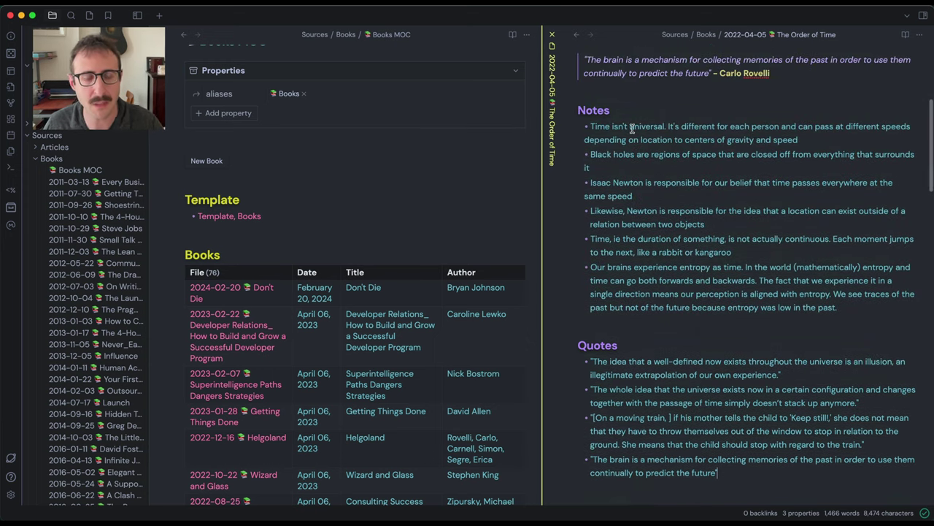
left_click(597, 110)
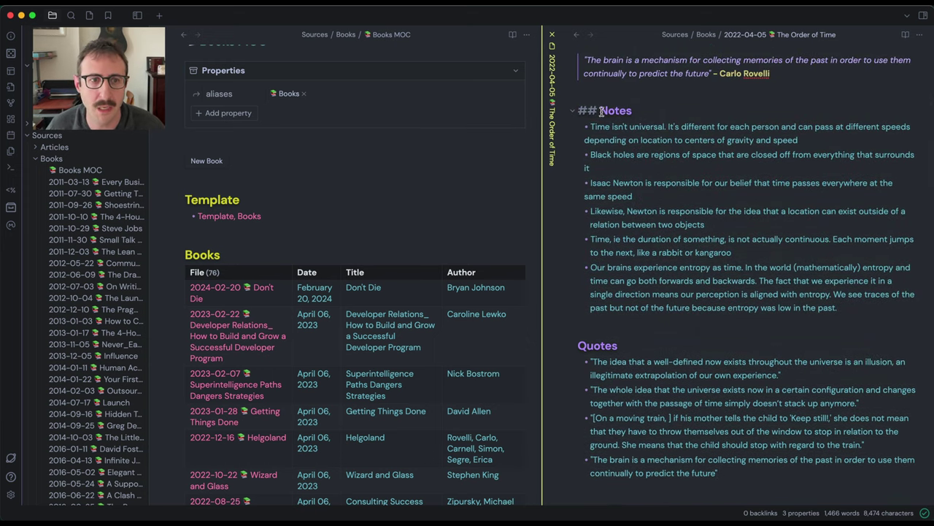
left_click_drag(601, 109, 646, 108)
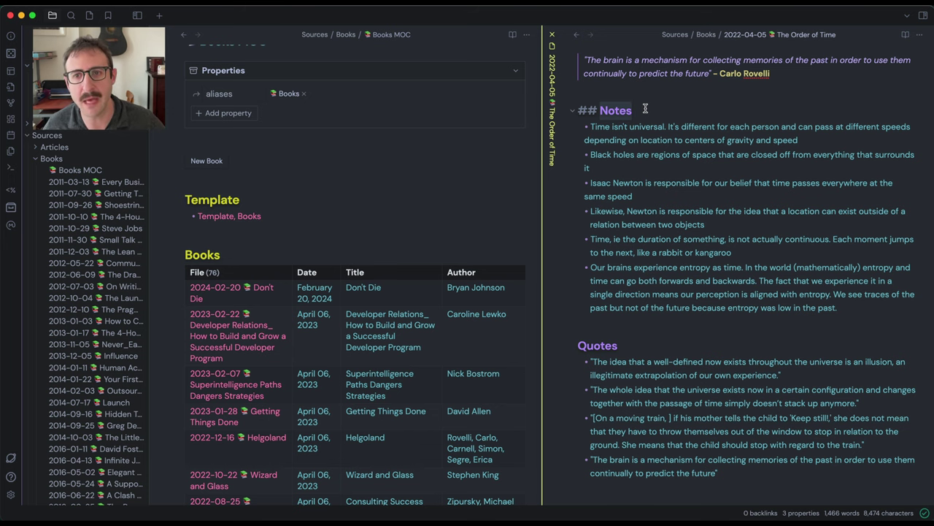
scroll(705, 302, "down", 12)
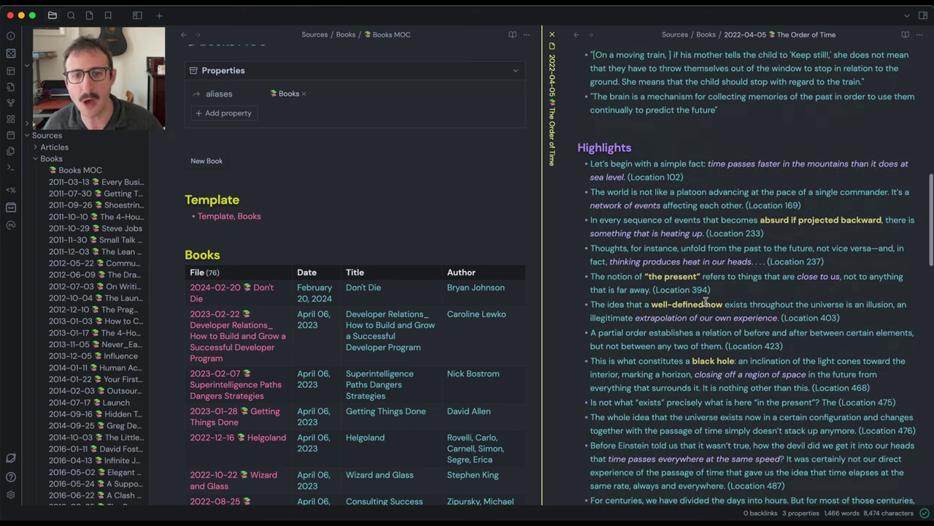
scroll(705, 303, "up", 10)
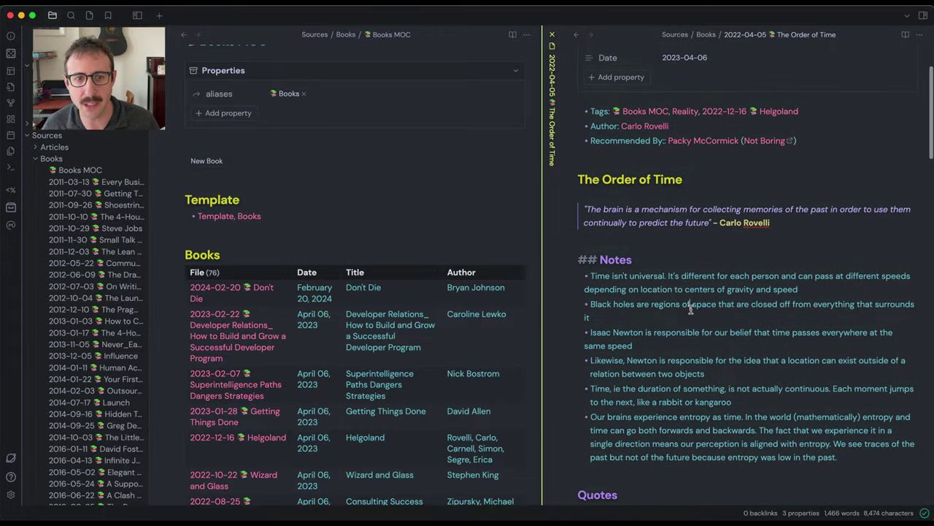
left_click(690, 306)
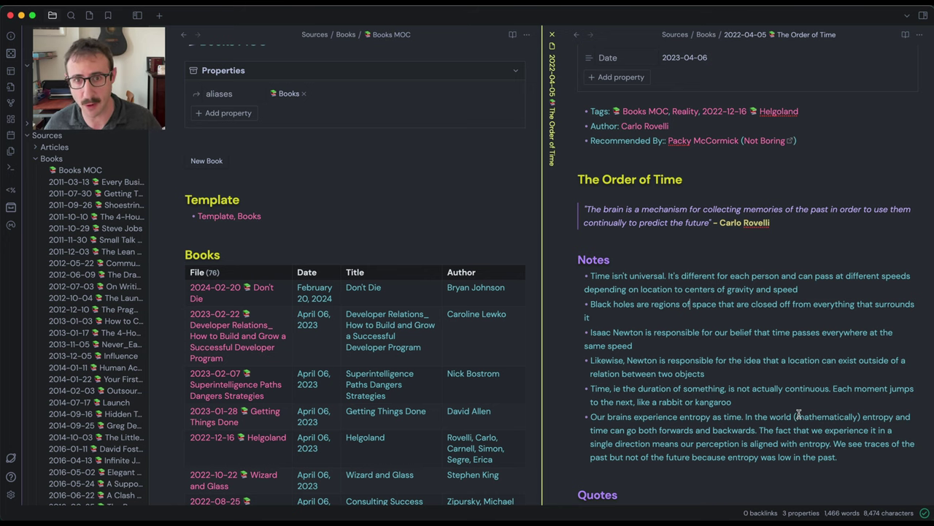
scroll(798, 403, "up", 3)
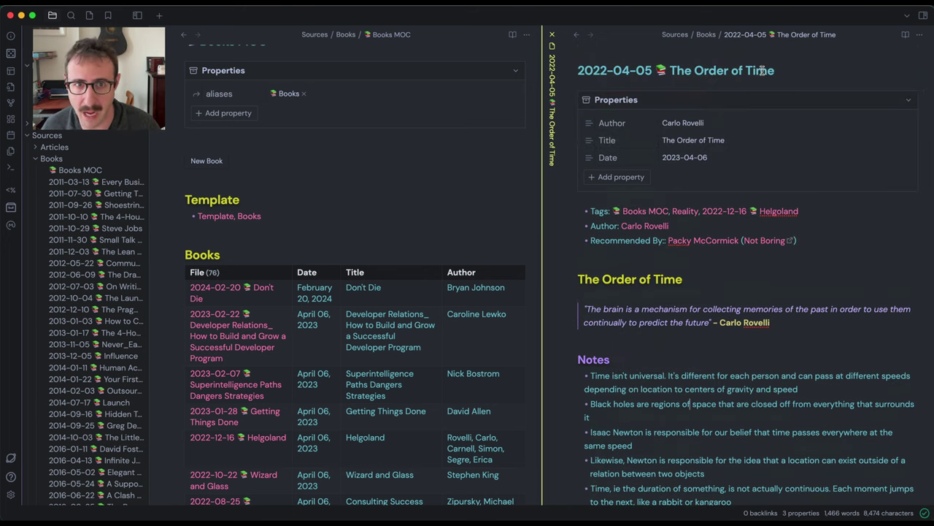
scroll(775, 232, "down", 4)
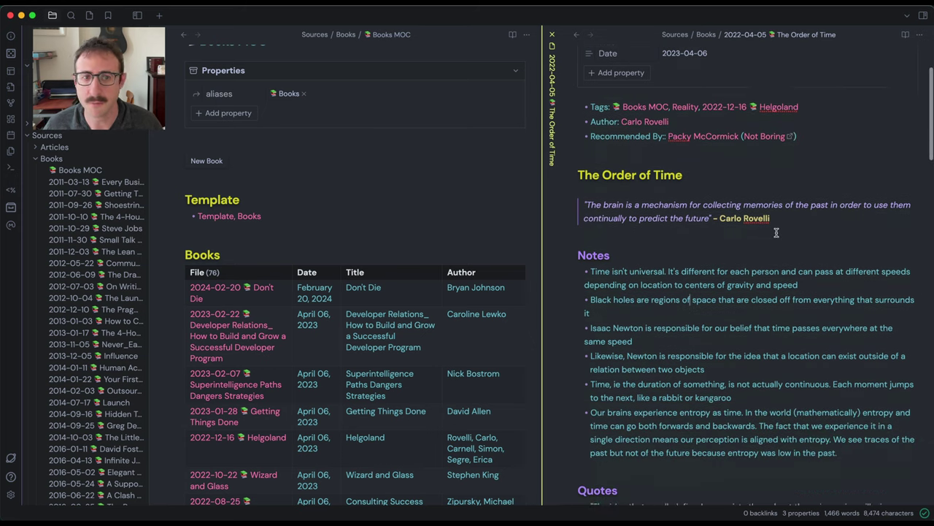
Step: Select all six Notes bullets, then the bullets from Newton onward
left_click(580, 222)
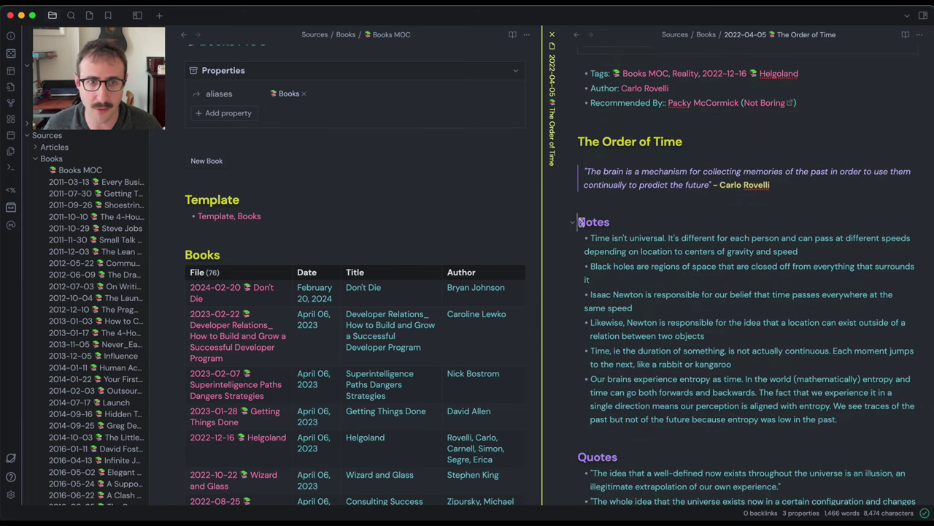
left_click_drag(846, 420, 579, 240)
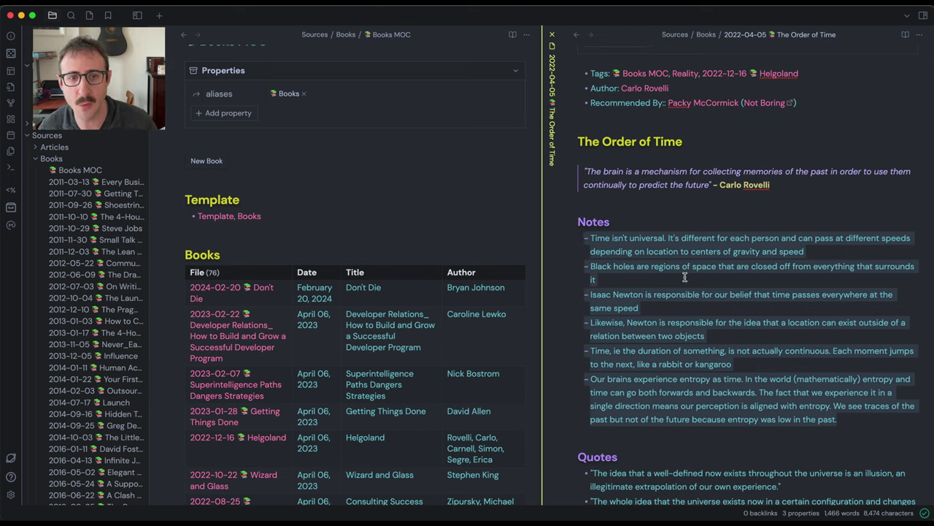
left_click(704, 340)
scroll(625, 219, "down", 10)
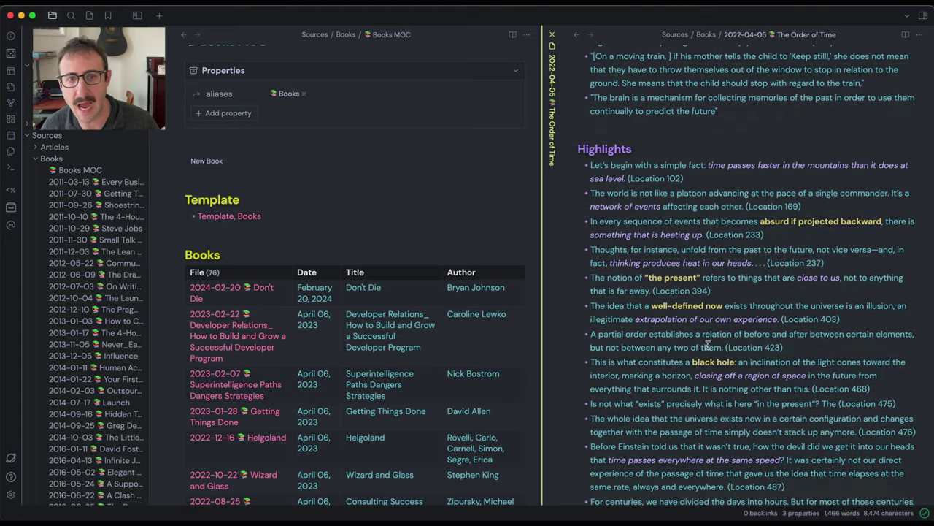
scroll(709, 343, "up", 5)
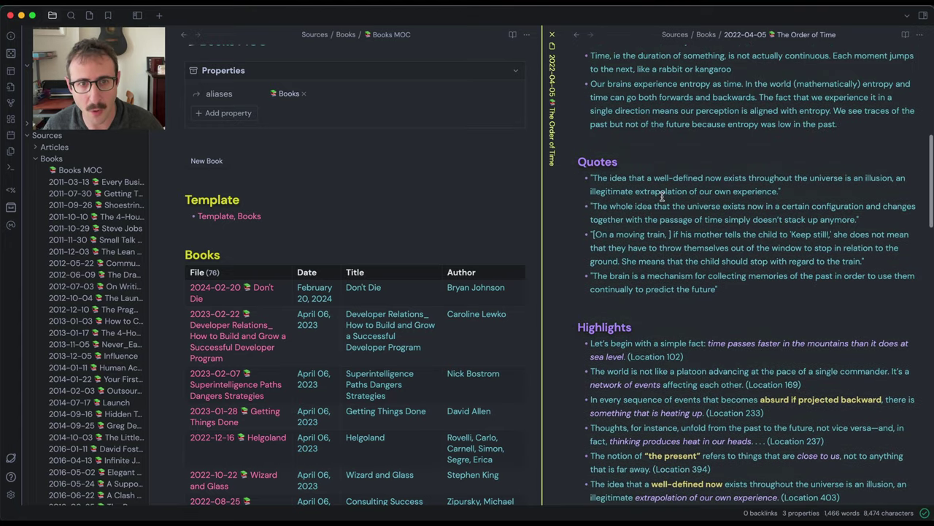
scroll(694, 240, "up", 9)
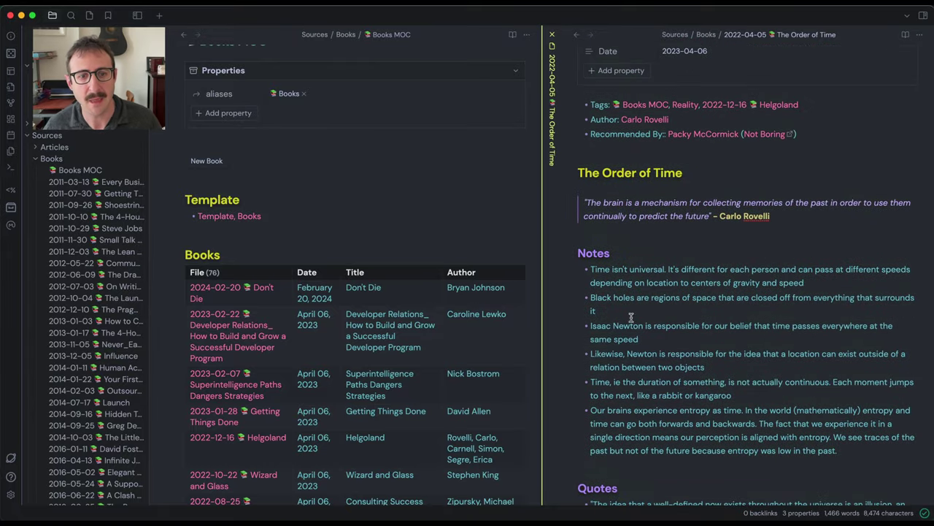
left_click_drag(851, 451, 713, 263)
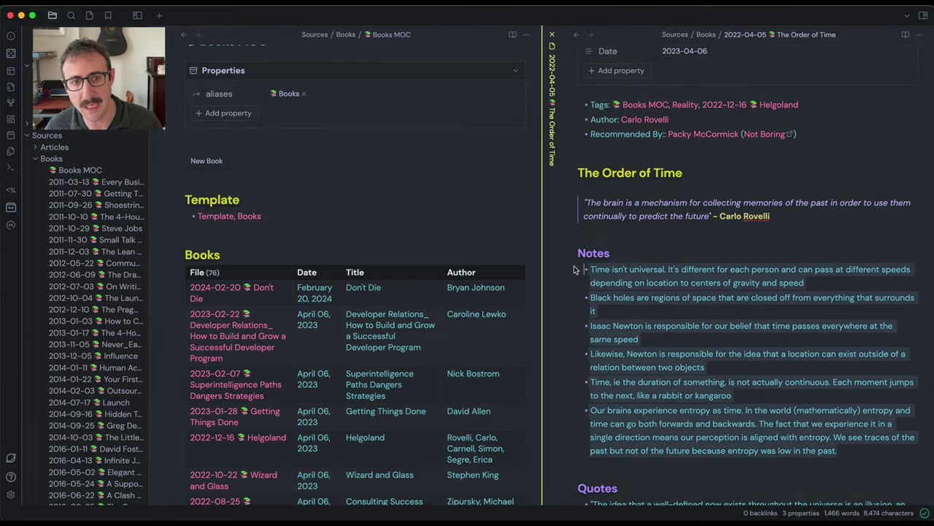
left_click(813, 283)
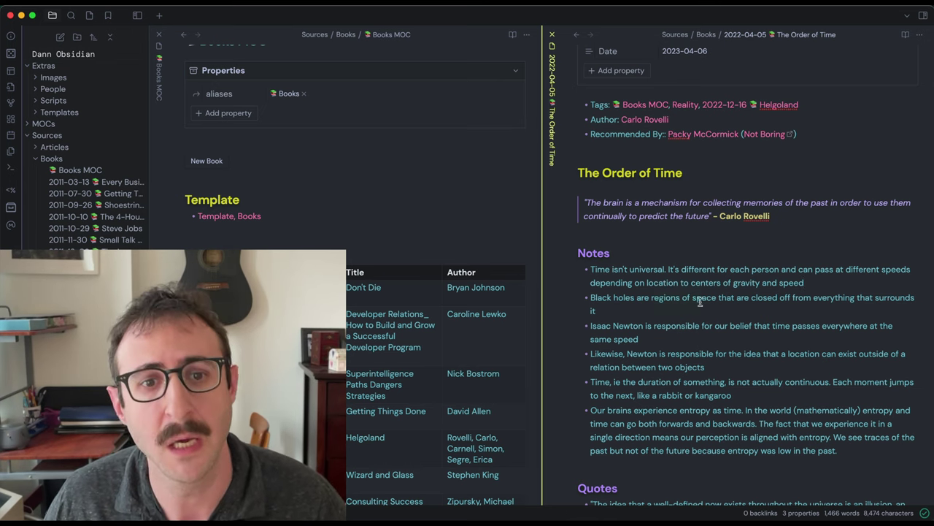
Step: Scroll back to the top of the note and edit its Tags line
scroll(700, 301, "down", 6)
scroll(700, 301, "down", 2)
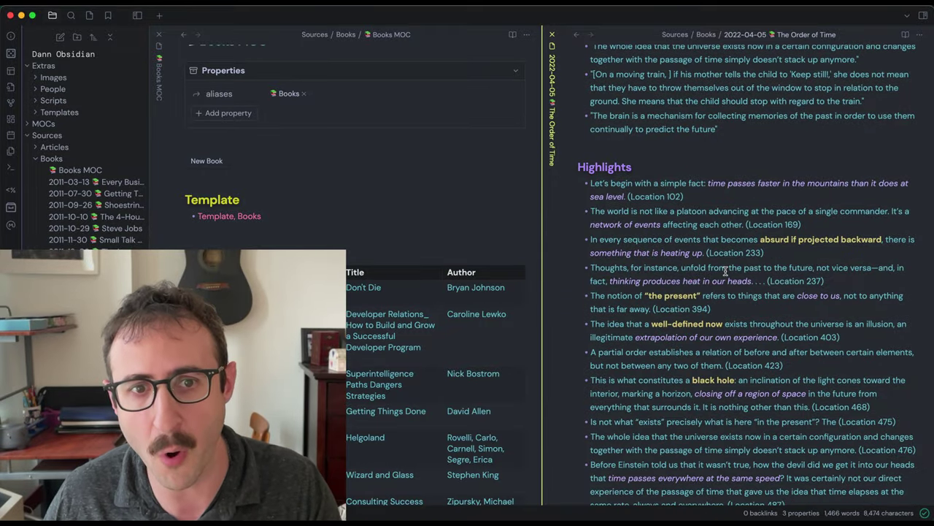
scroll(725, 271, "up", 10)
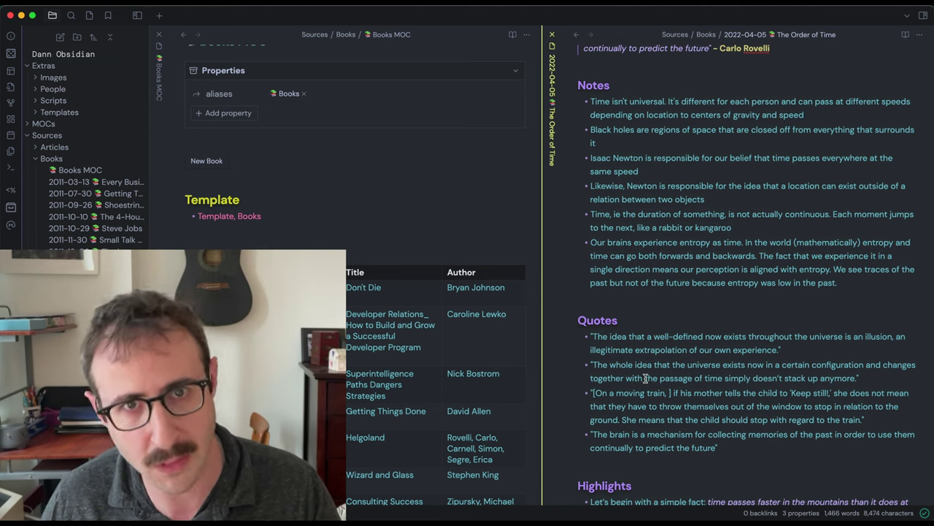
scroll(645, 378, "up", 4)
scroll(683, 329, "up", 2)
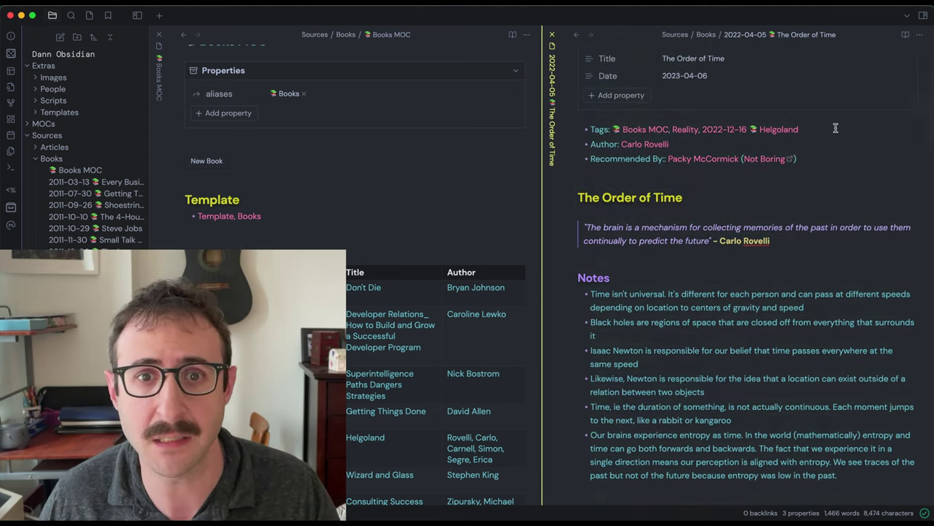
left_click(836, 127)
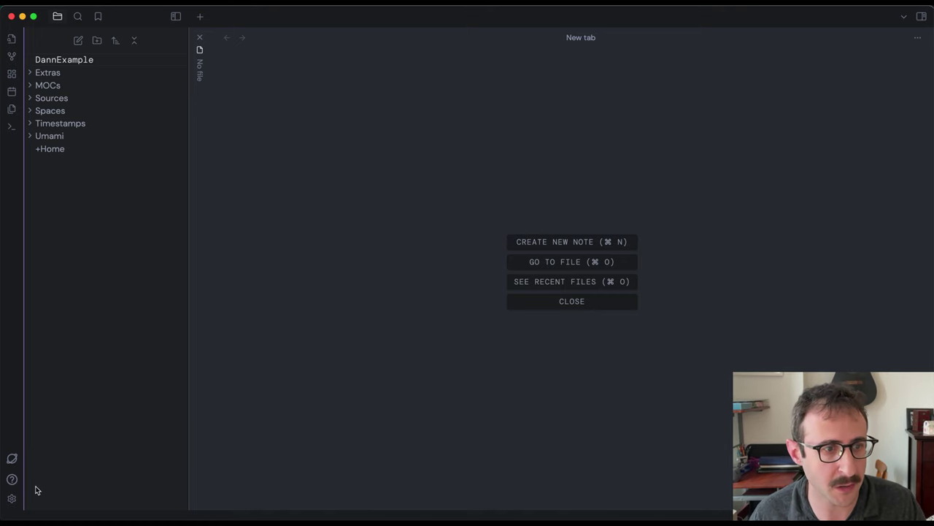
Step: View the Appearance settings, then close the Settings dialog
left_click(11, 498)
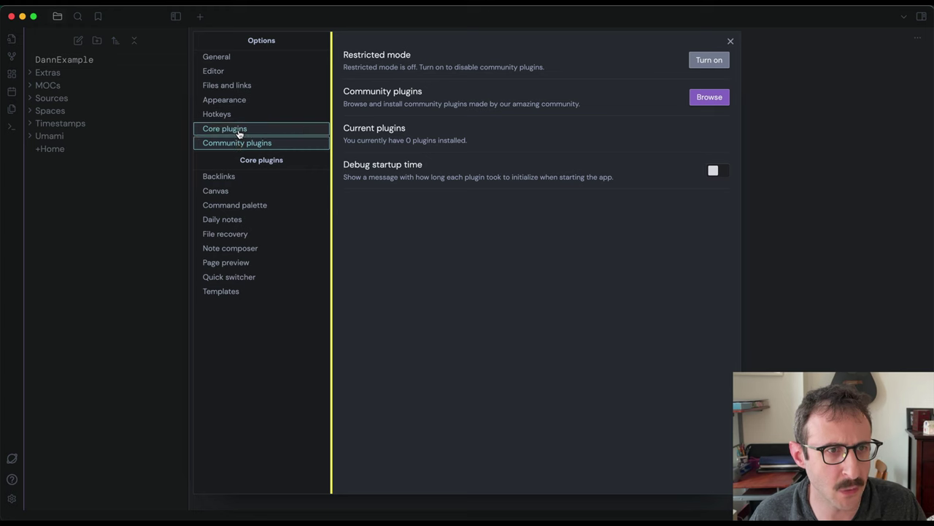
left_click(234, 100)
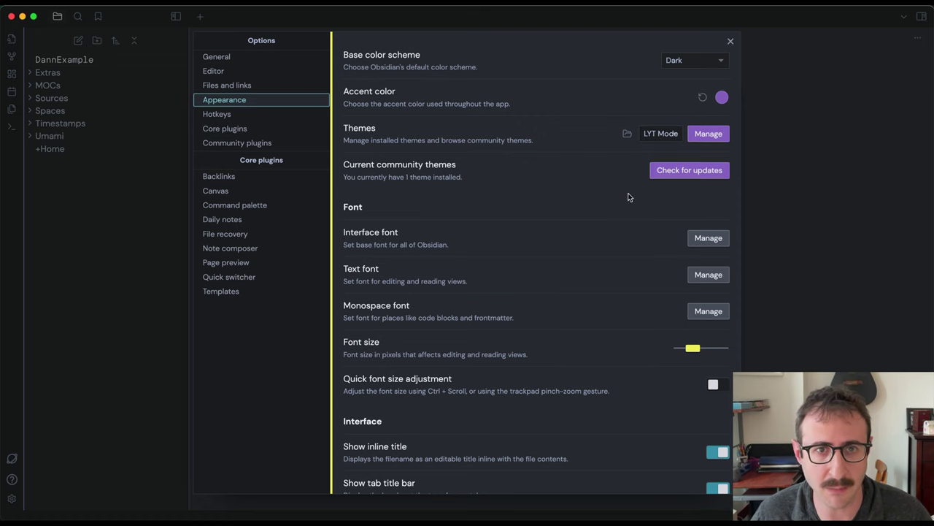
left_click(730, 41)
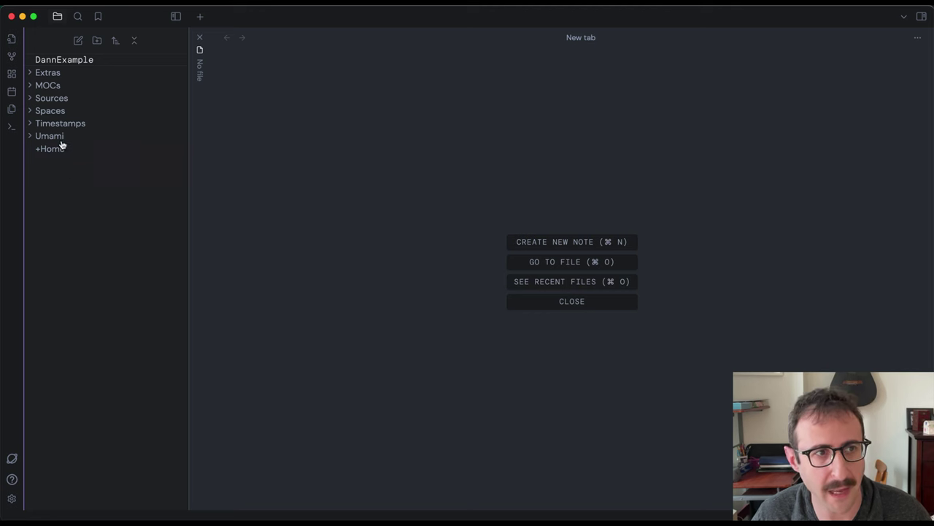
Step: Expand Extras to show Images, People, Scripts and Templates, and peek inside MOCs
left_click(32, 75)
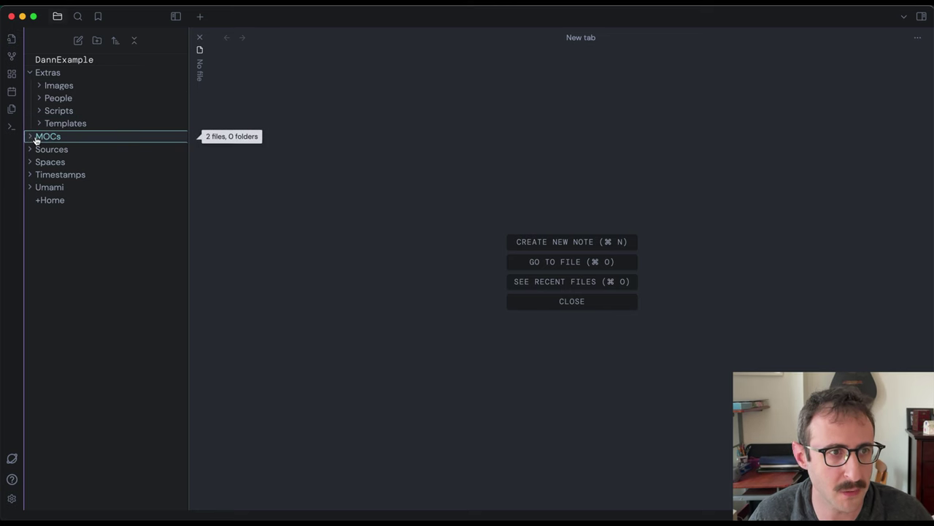
left_click(35, 138)
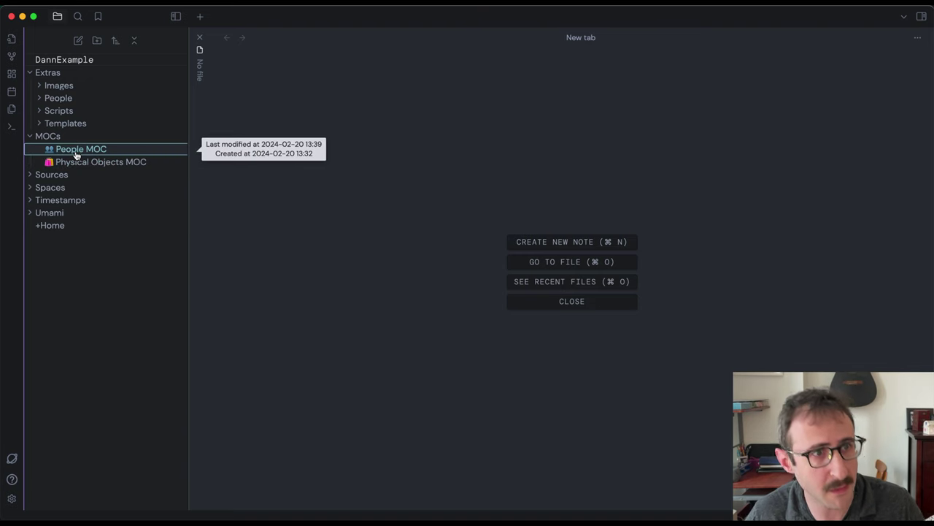
left_click(32, 139)
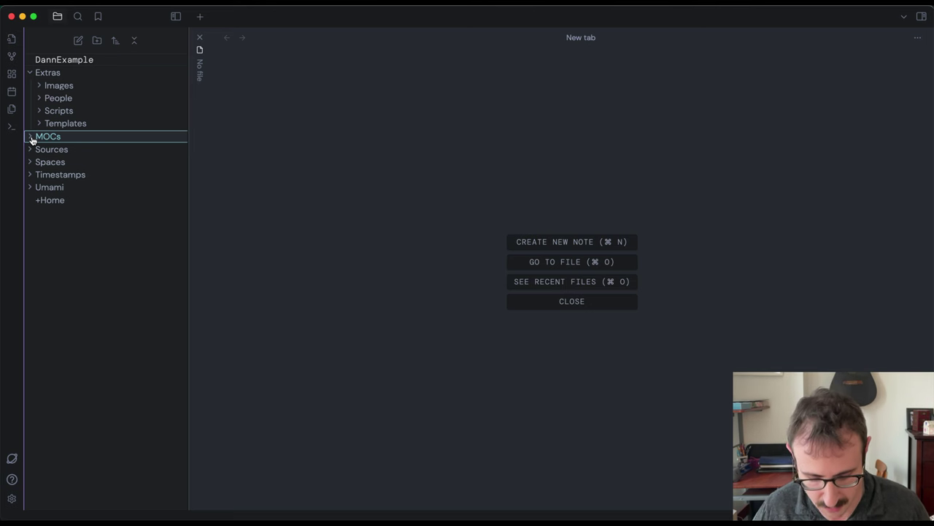
Step: Create a new note titled 'Books MOC' with the 📚 emoji inserted via an Alfred snippet
key("super+n")
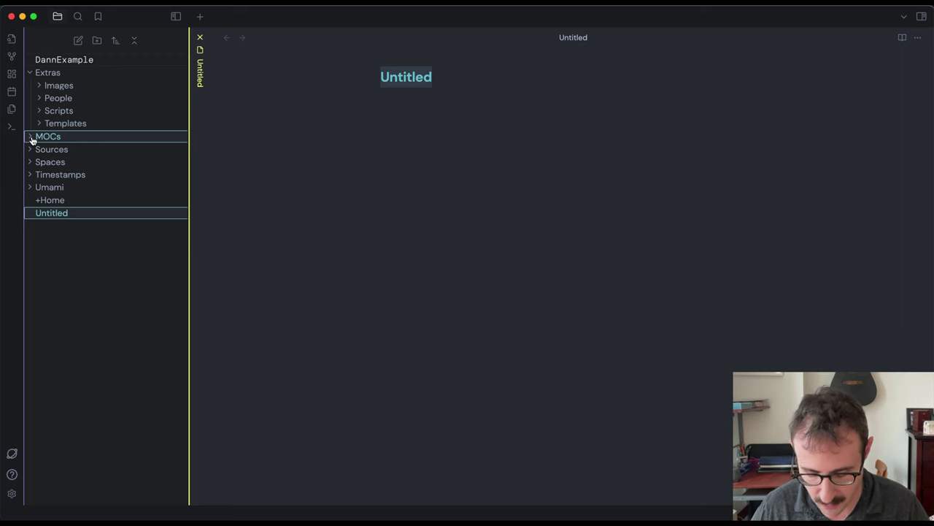
type("Books MO")
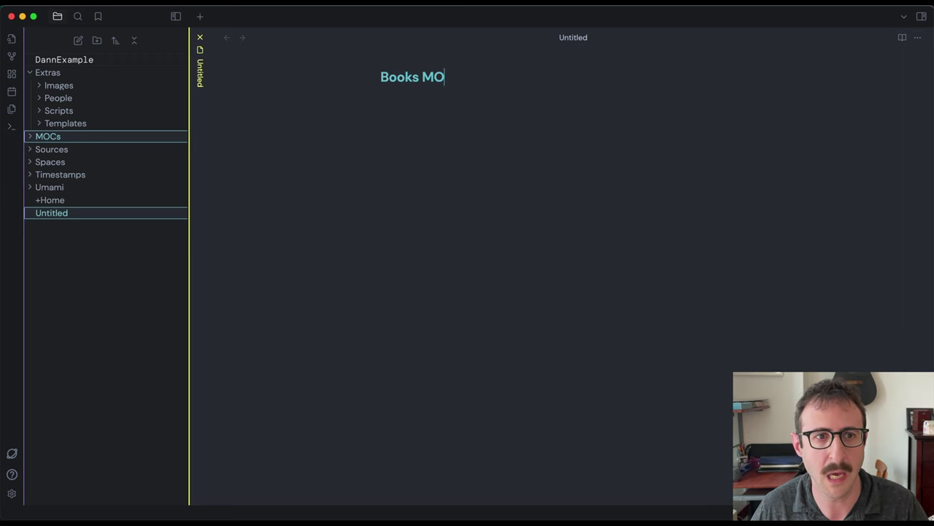
type("C")
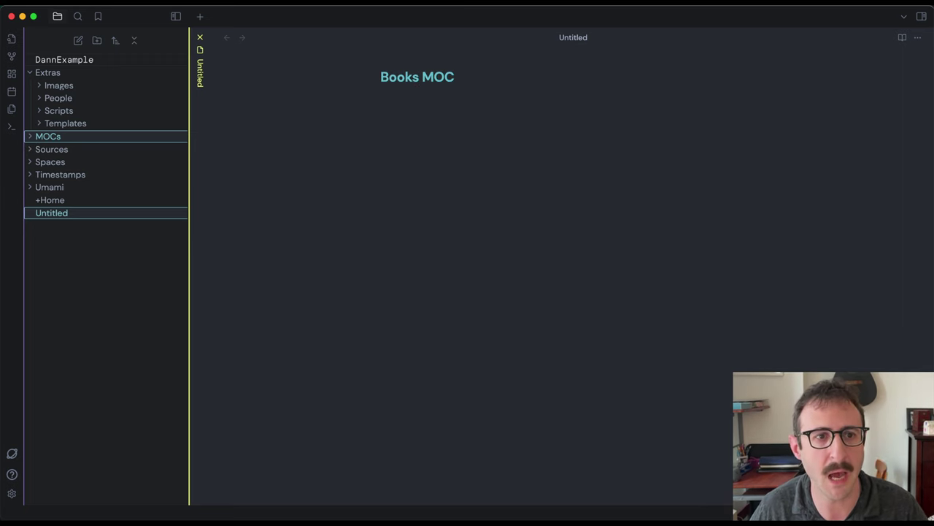
key("alt+space")
type("s book")
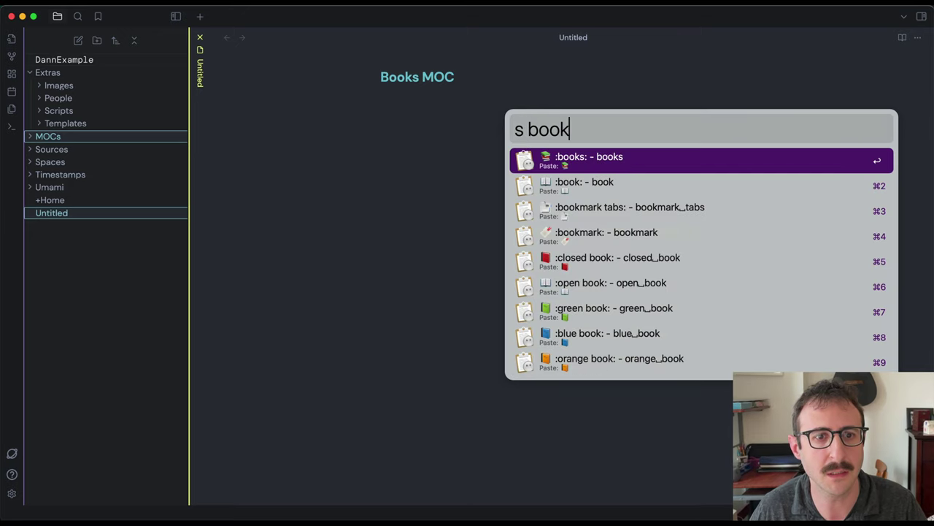
key("Return")
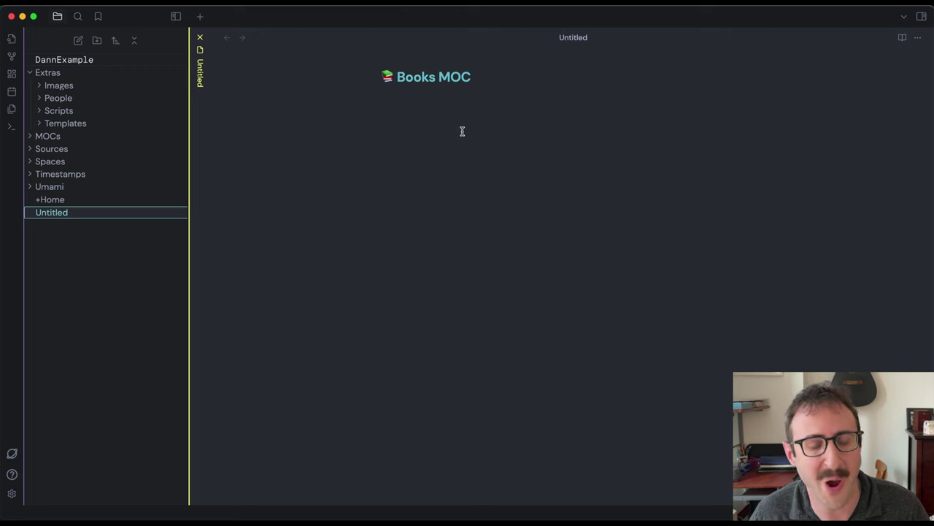
key("Return")
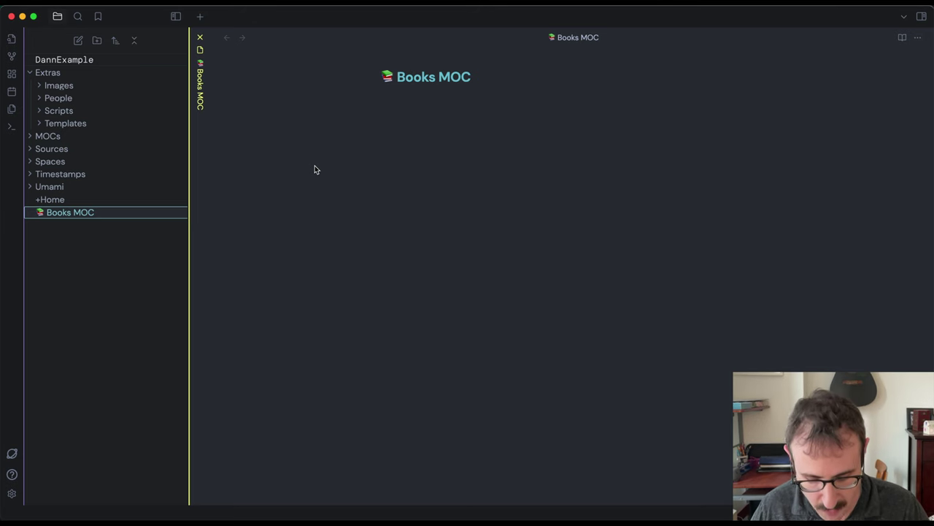
Step: Move Books MOC into the MOCs folder with 'Move current file to another folder'
key("cmd+p")
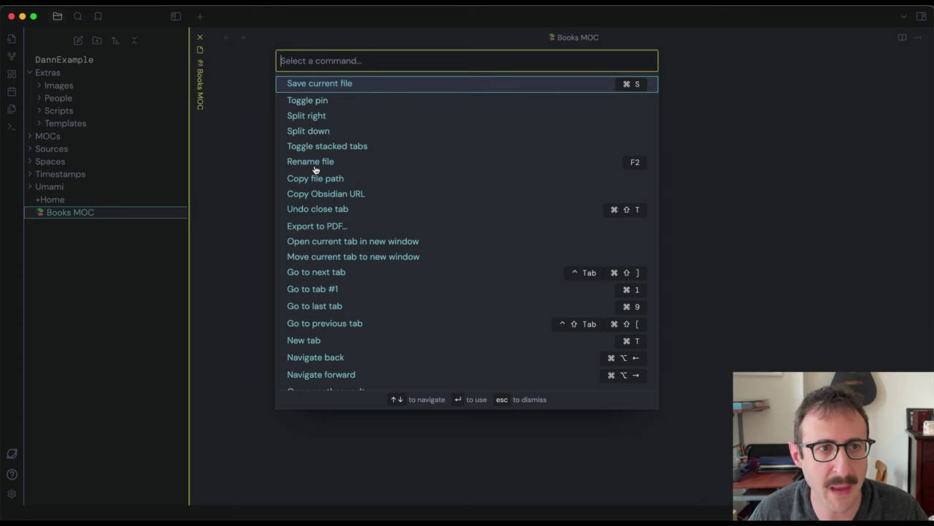
type("move")
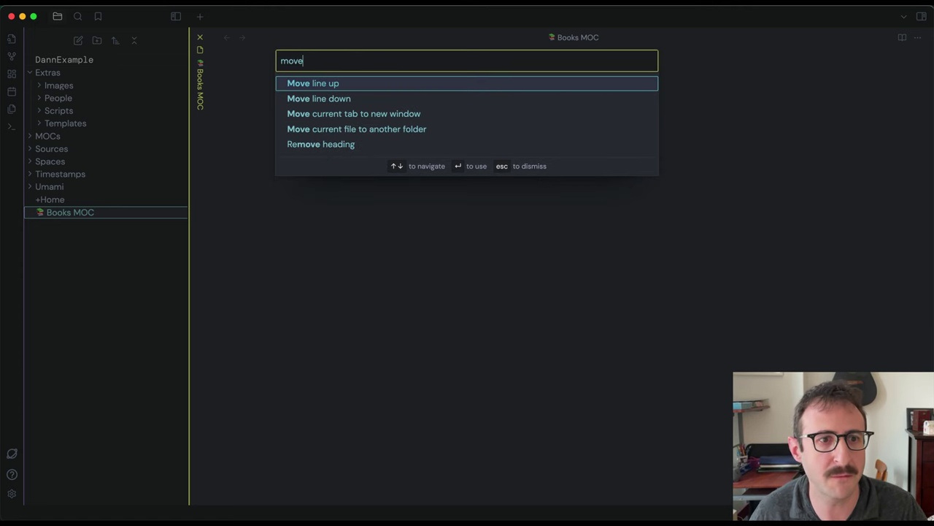
key("Down")
key("Down")
key("Down")
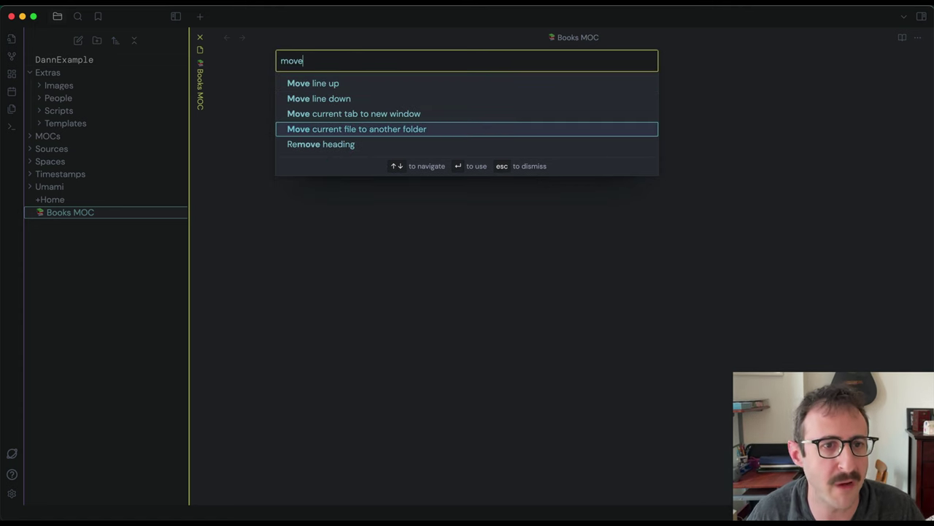
key("Return")
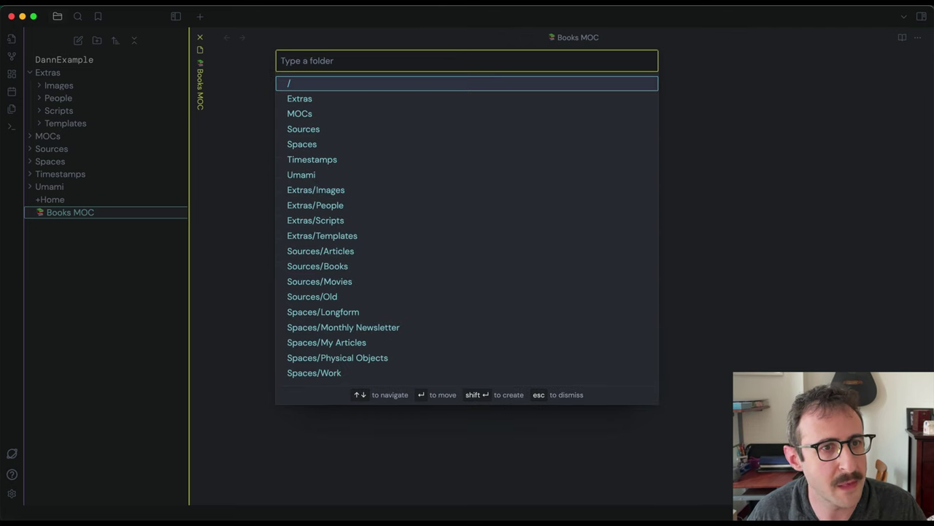
type("moc")
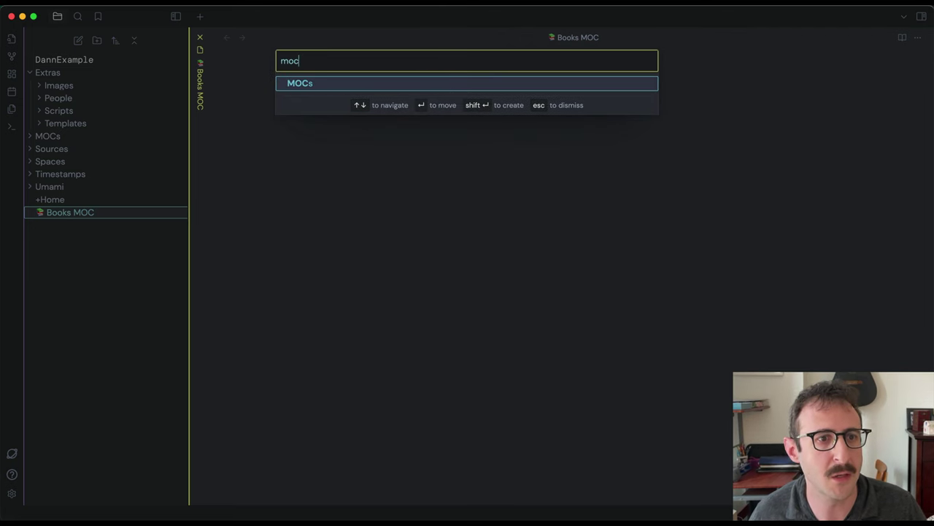
key("Return")
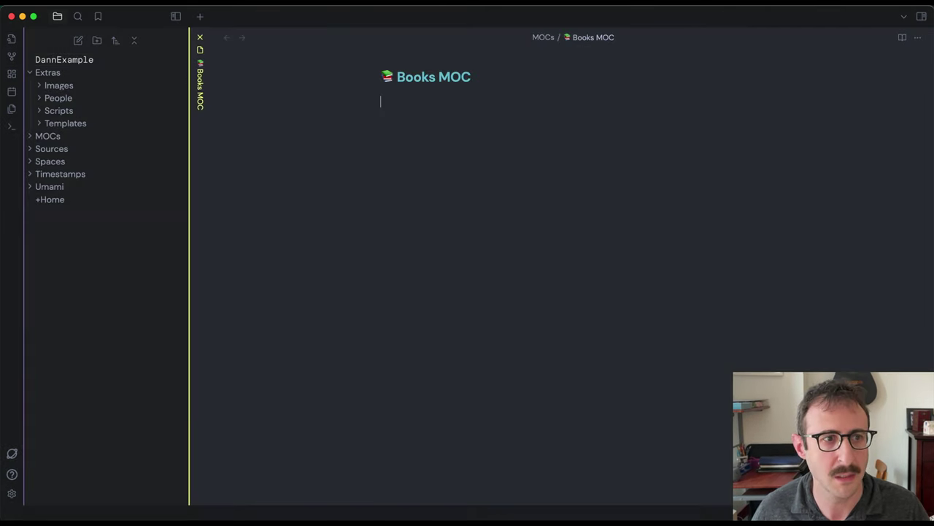
left_click(31, 137)
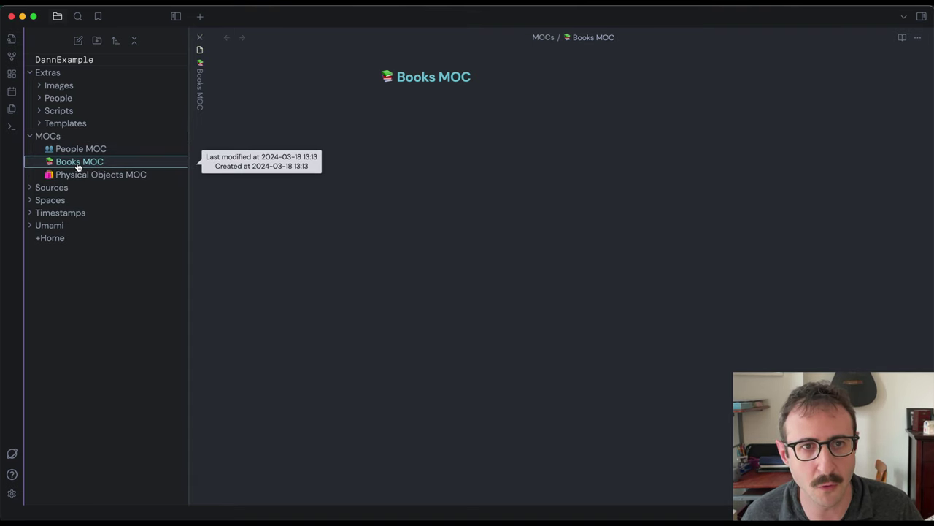
left_click(473, 175)
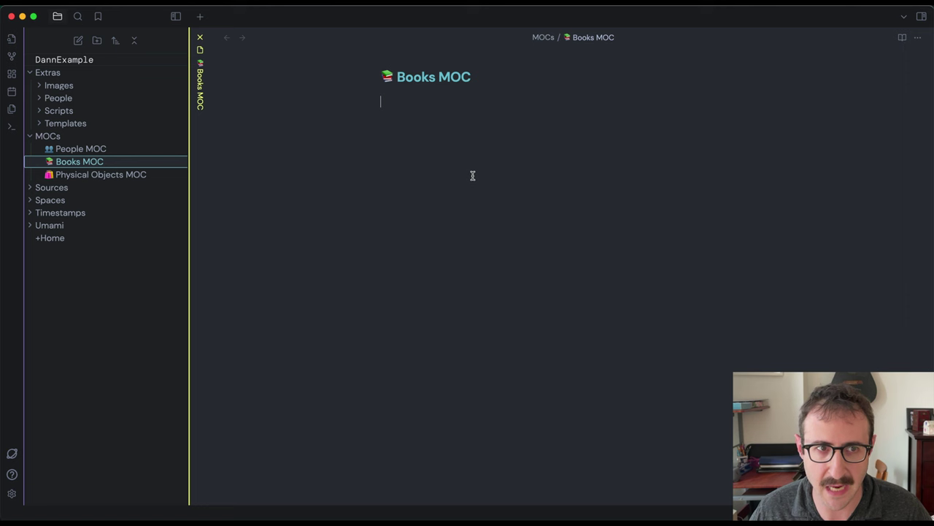
Step: Select all the raw Books MOC template text from its gist in Safari
key("super+space")
type("saf")
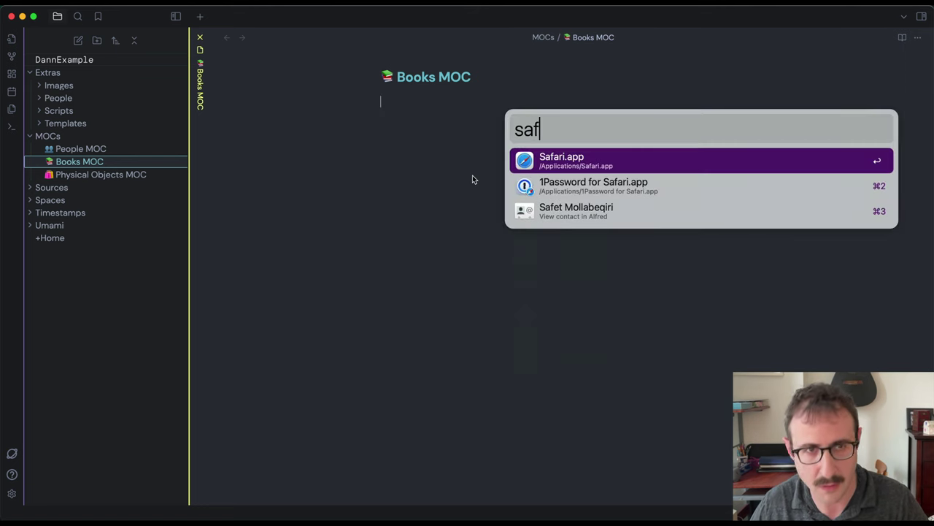
key("Return")
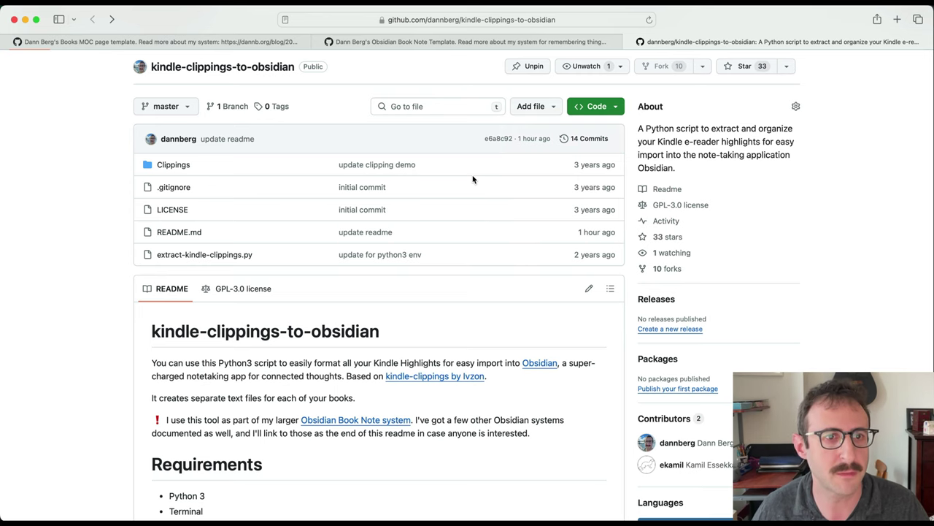
left_click(179, 41)
scroll(446, 314, "down", 3)
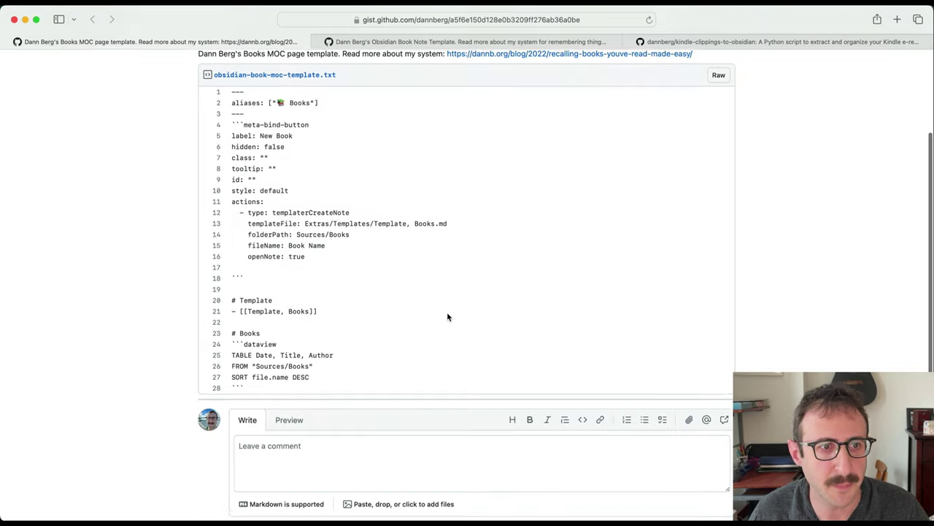
scroll(447, 314, "up", 3)
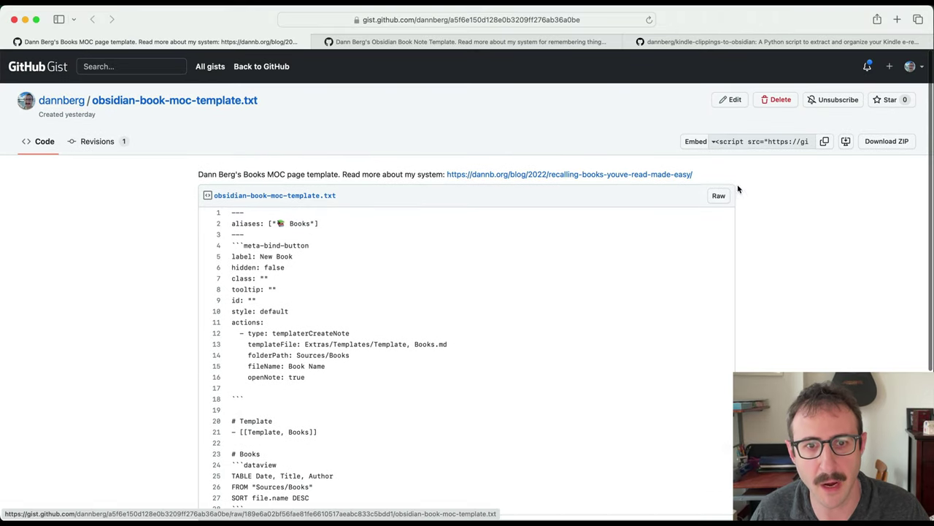
left_click(718, 197)
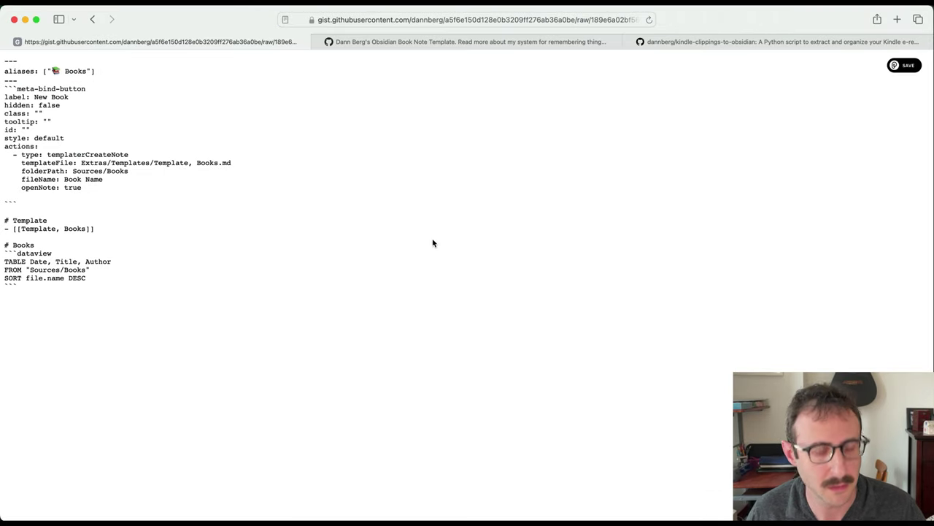
key("super+a")
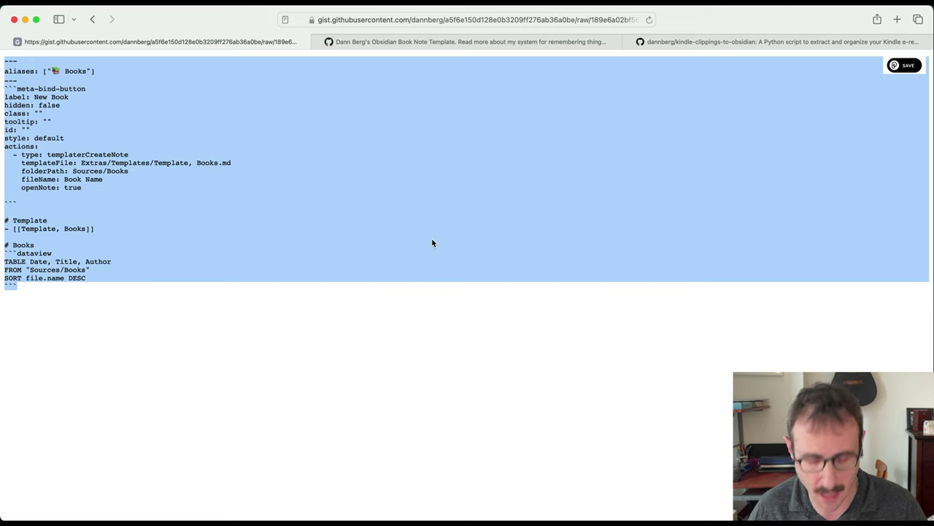
key("alt+space")
Step: Paste the MOC template into Books MOC and review the New Book button and Books table
type("ob")
key("Return")
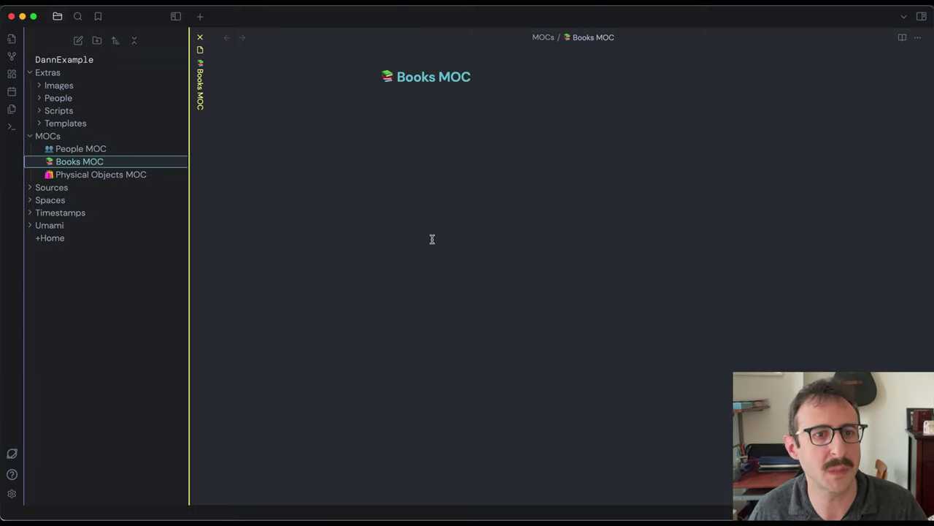
key("super+v")
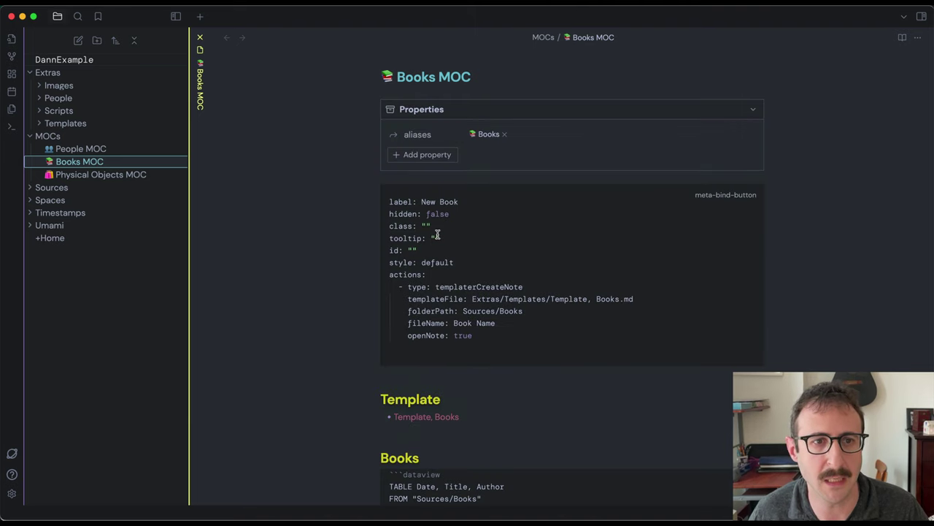
scroll(435, 236, "down", 4)
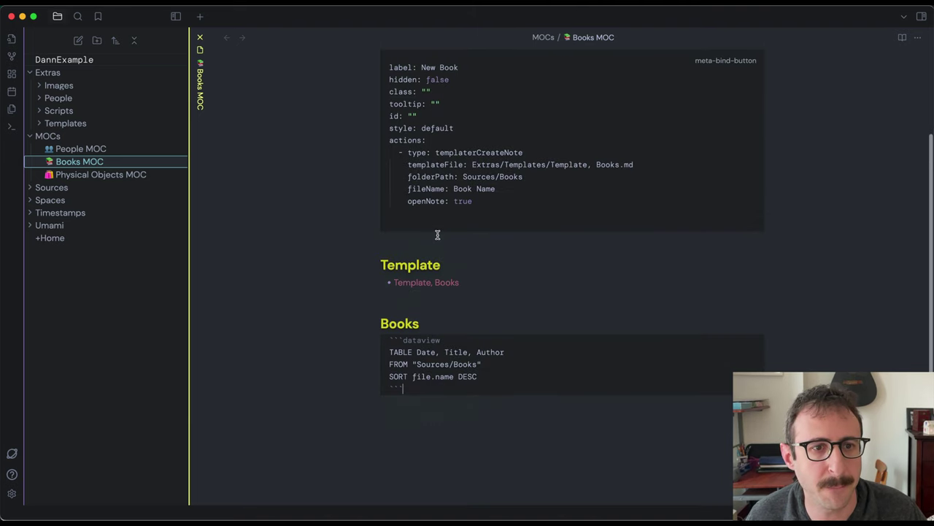
left_click(461, 457)
scroll(461, 456, "up", 4)
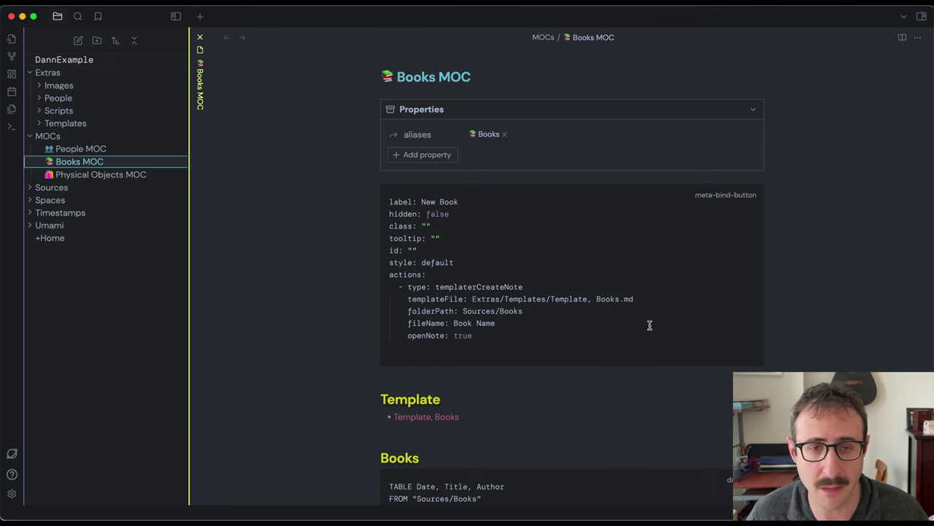
scroll(653, 285, "down", 5)
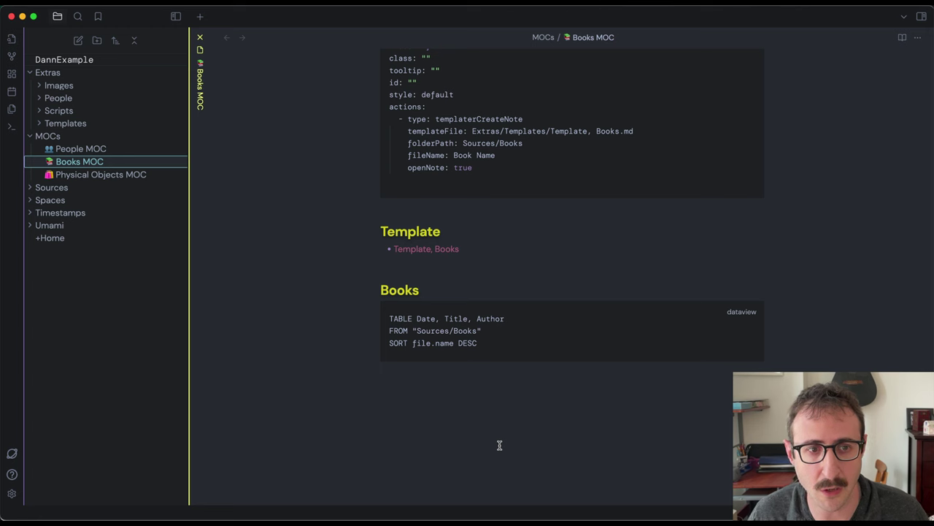
scroll(500, 444, "up", 2)
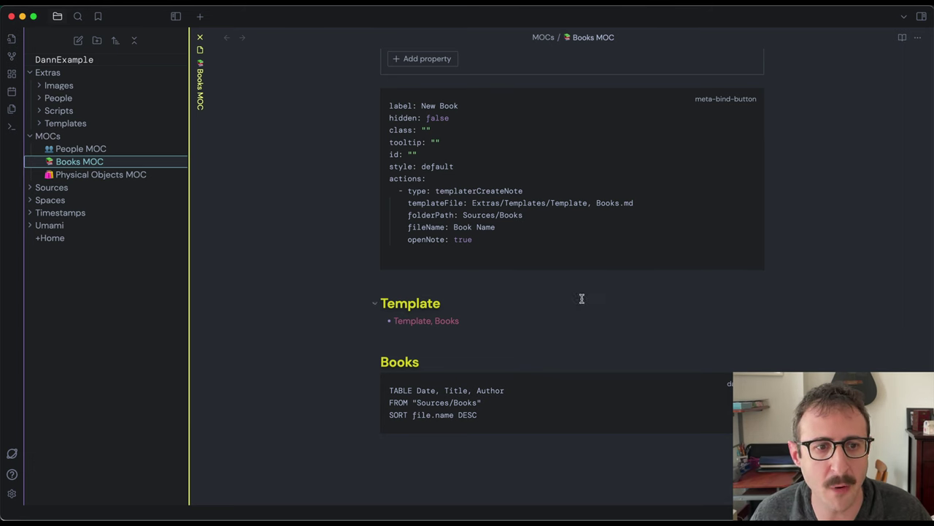
Step: Create the 'Template, Books' note from its unresolved link in Books MOC
left_click(481, 322)
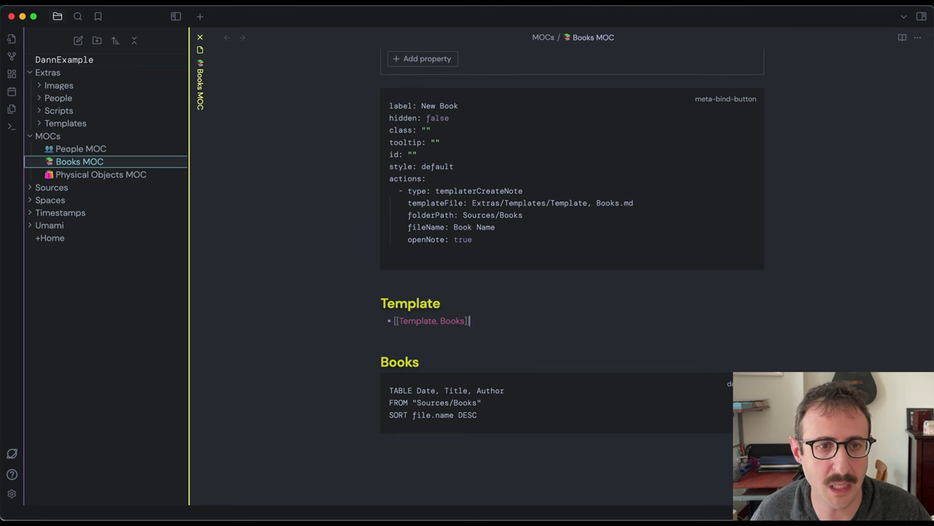
left_click(430, 276)
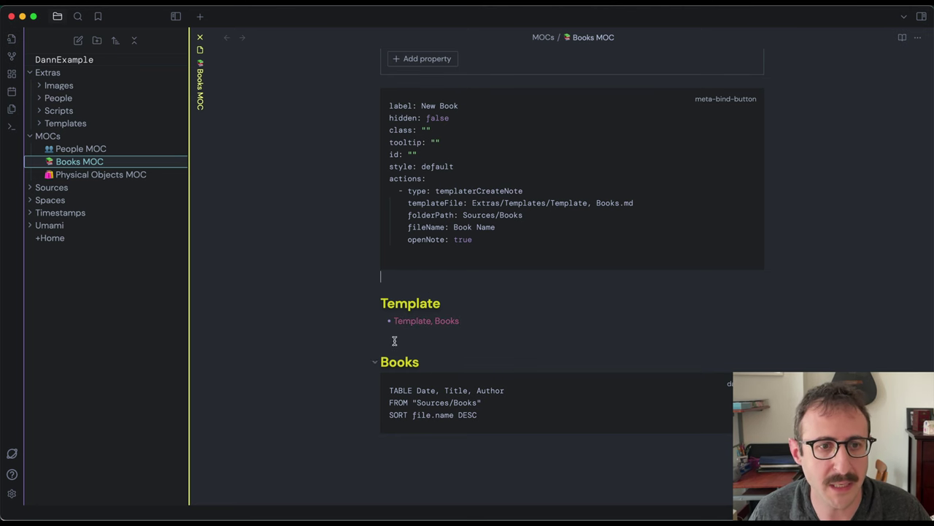
left_click(428, 324)
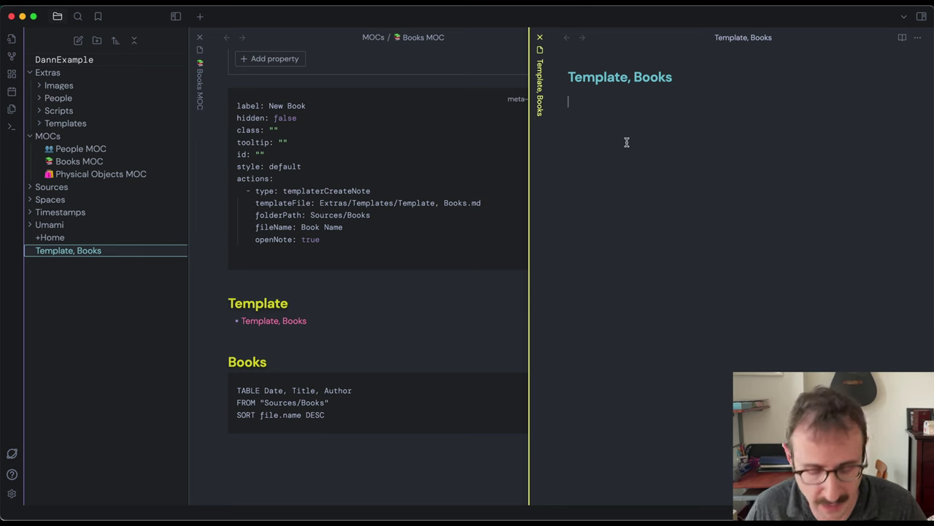
Step: Select all the raw book note template text in Safari, then return to Obsidian
key("super+space")
type("saf")
key("Return")
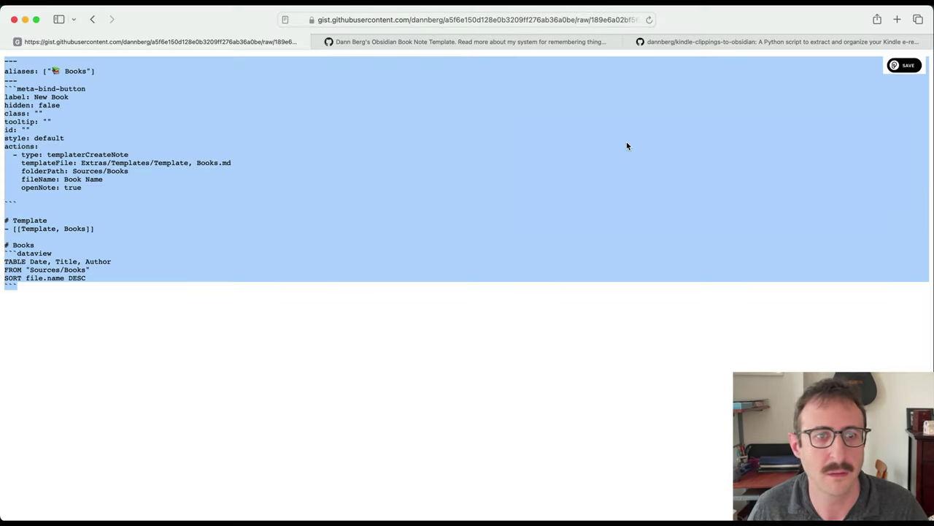
left_click(482, 42)
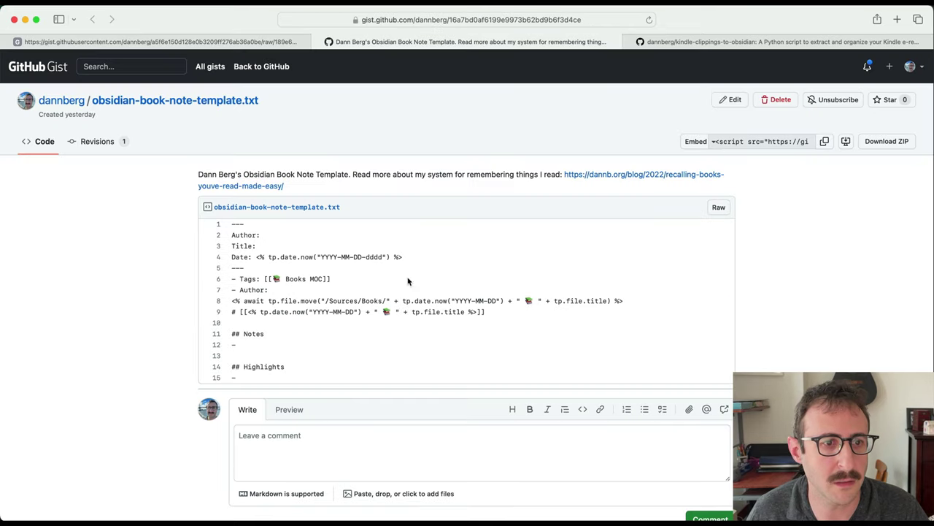
left_click(719, 209)
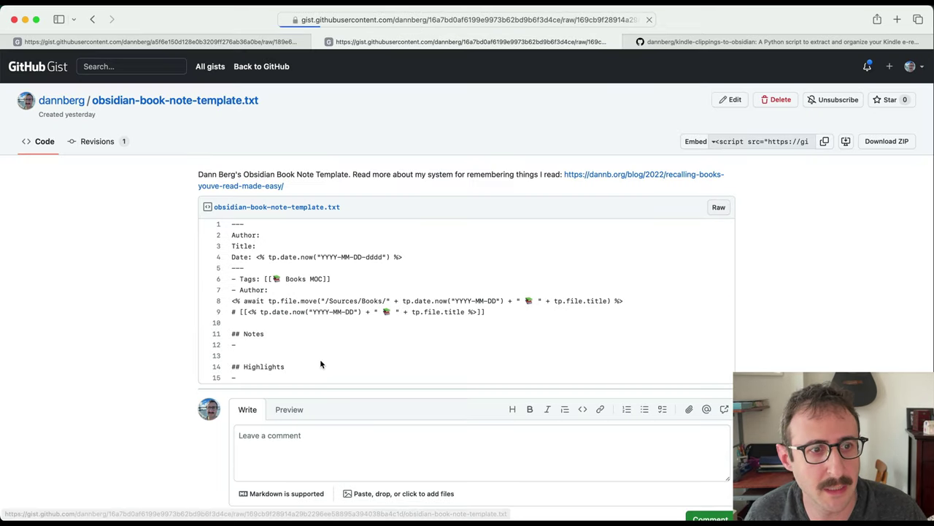
key("super+a")
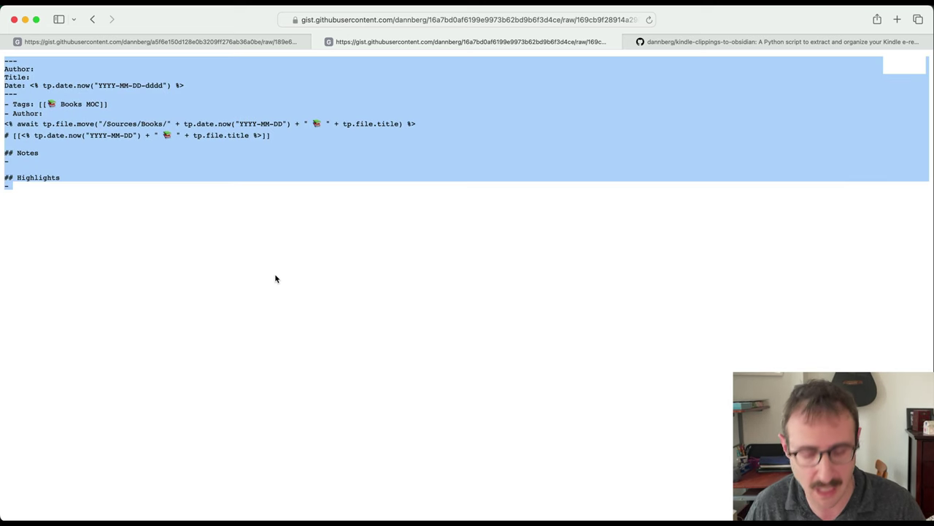
key("alt+space")
type("ob")
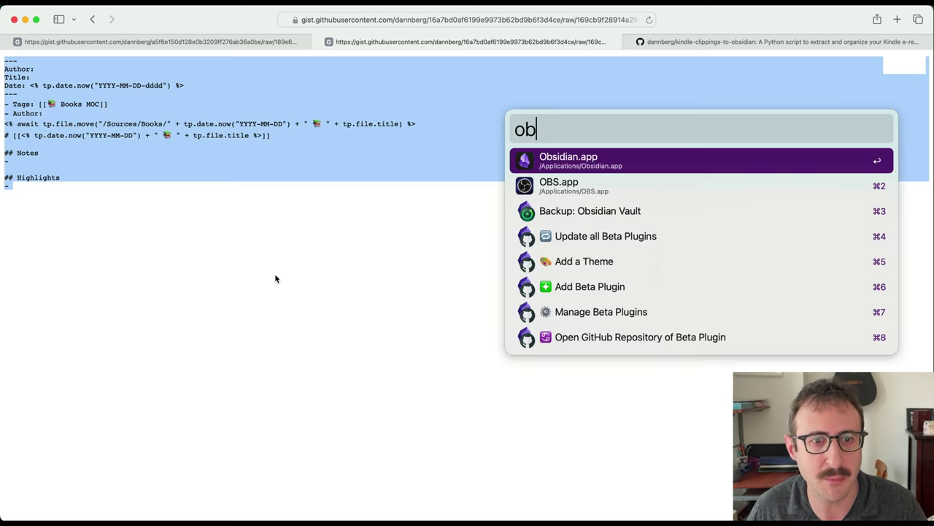
key("Return")
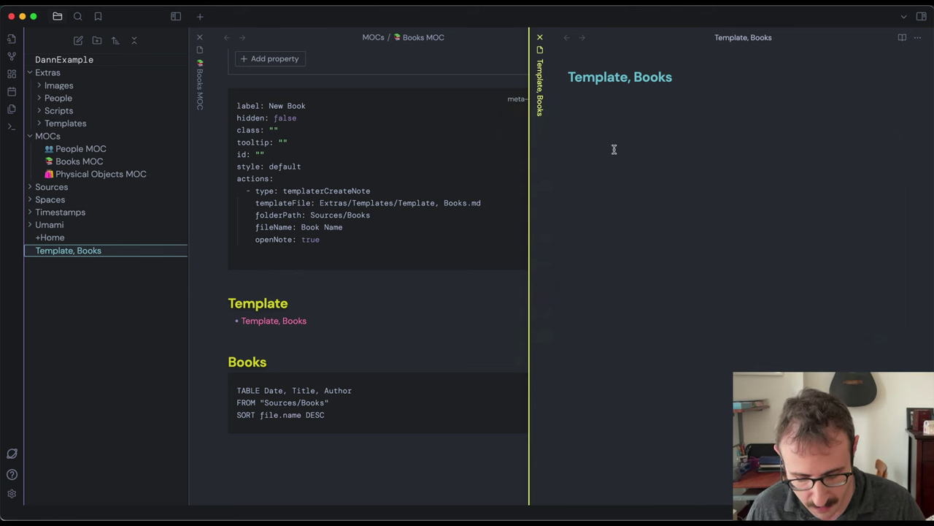
Step: Paste the book note template into 'Template, Books' and move it to Extras/Templates
key("super+v")
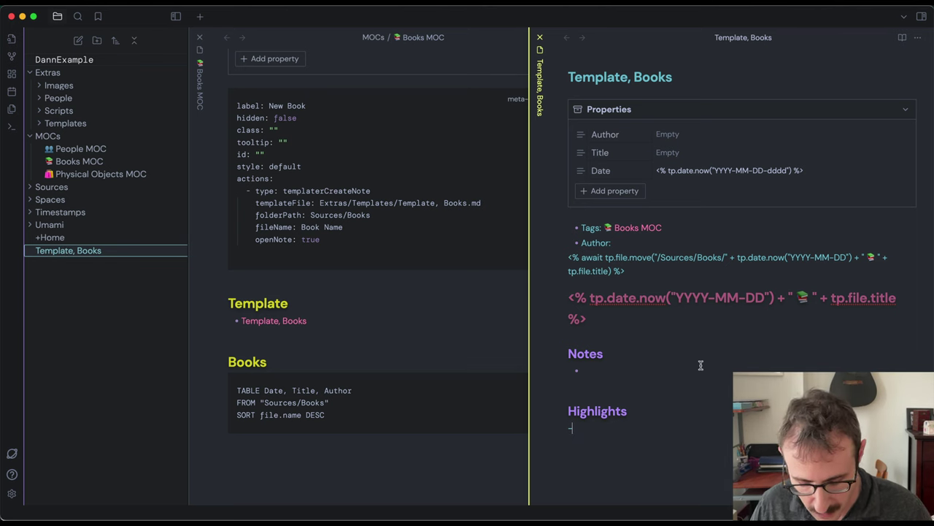
key("super+p")
type("mo")
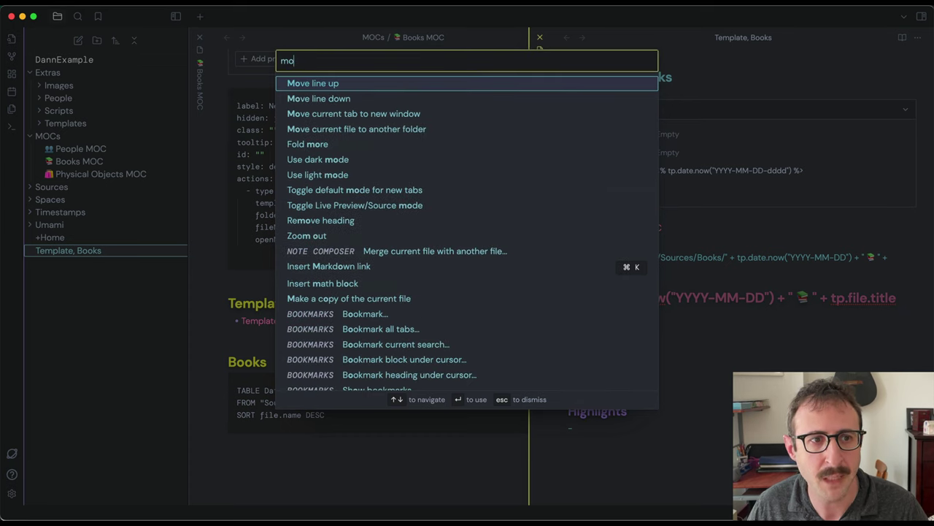
type("ve")
key("Down")
key("Down")
key("Down")
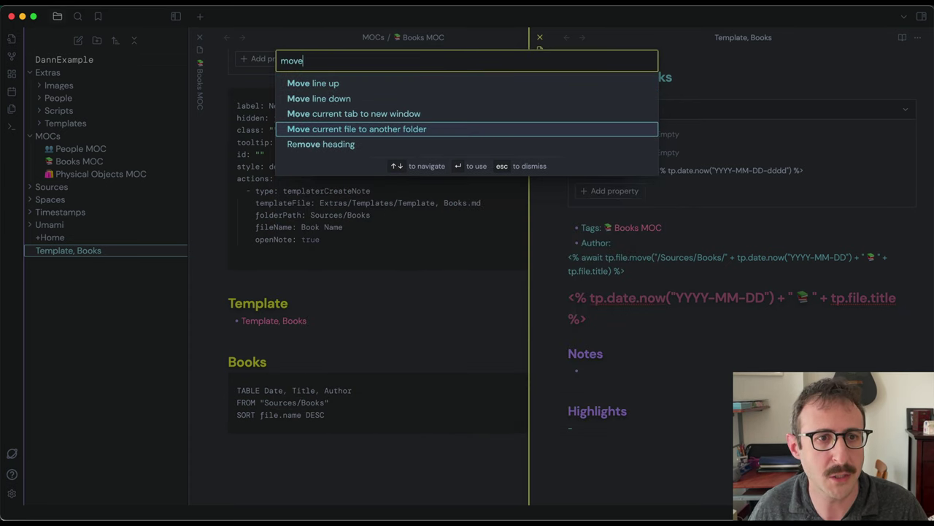
key("Return")
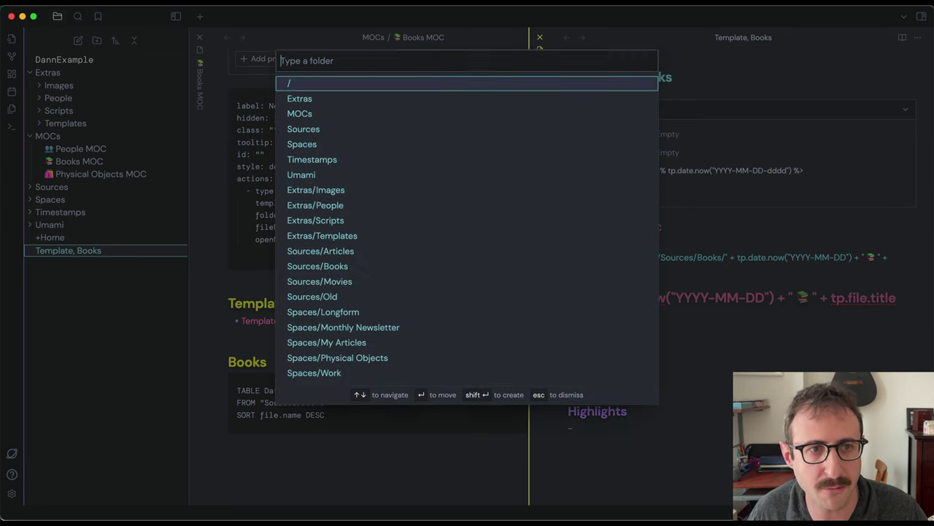
type("temp")
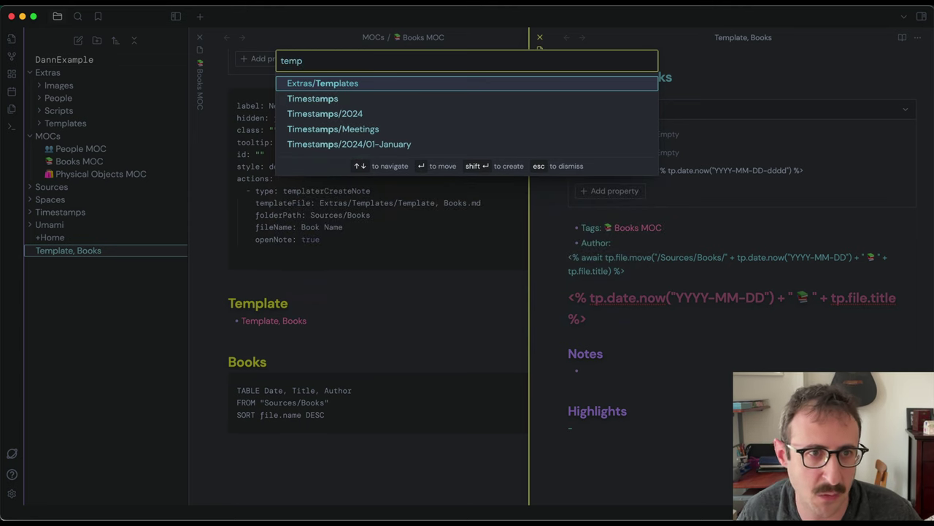
key("Return")
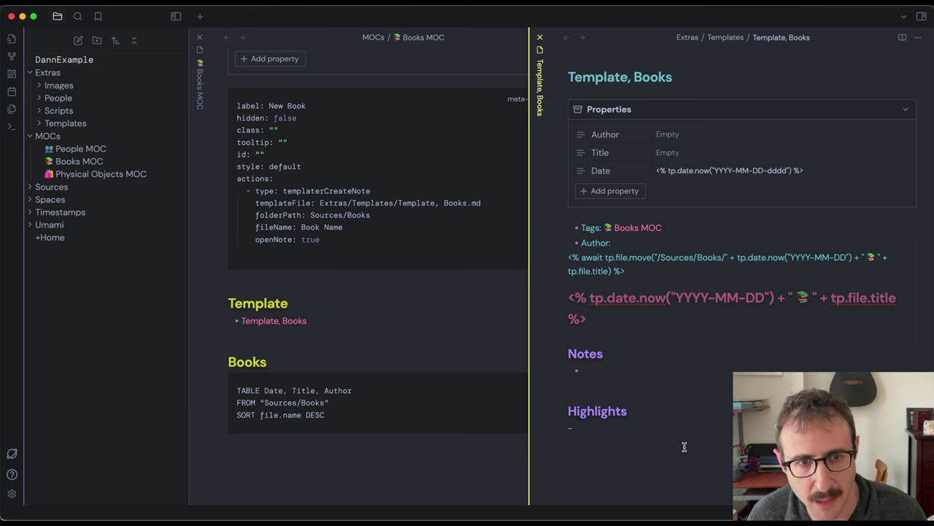
Step: Close the Template, Books and Books MOC notes, then browse the community plugins
left_click(539, 37)
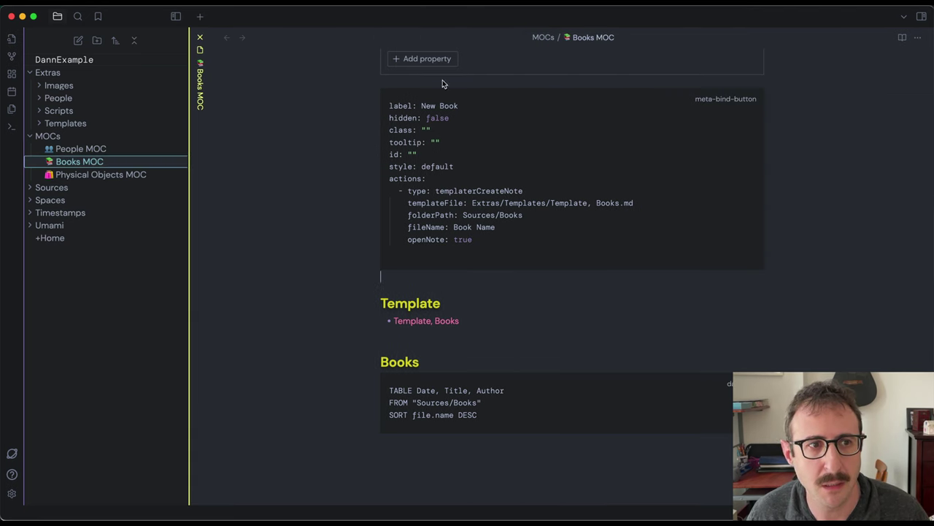
left_click(200, 37)
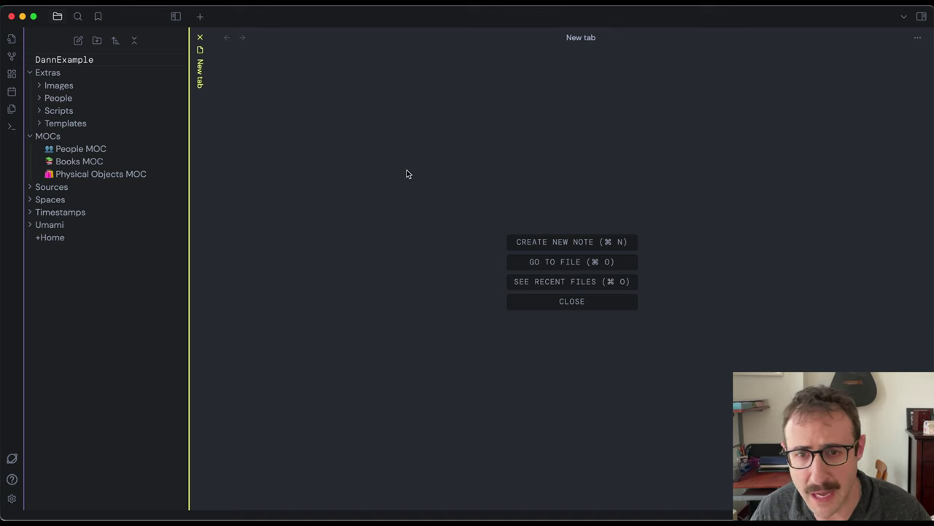
left_click(11, 500)
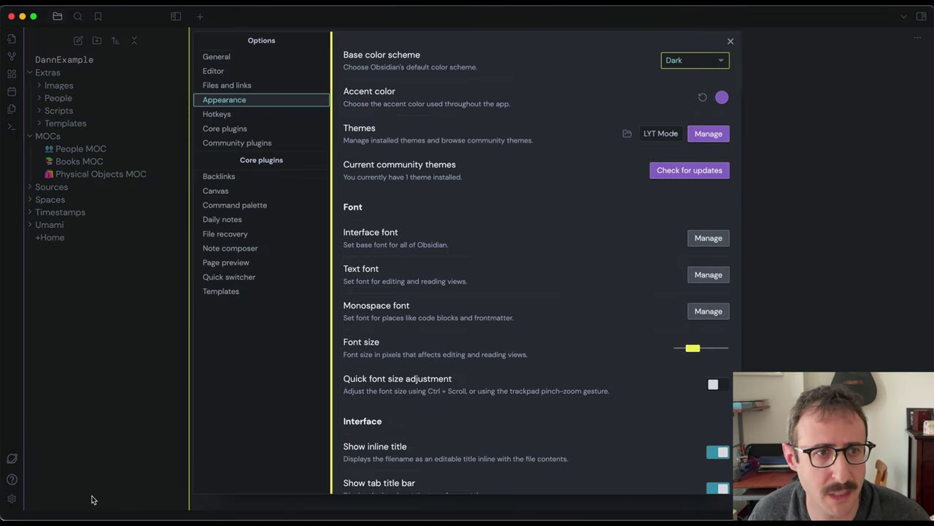
left_click(246, 148)
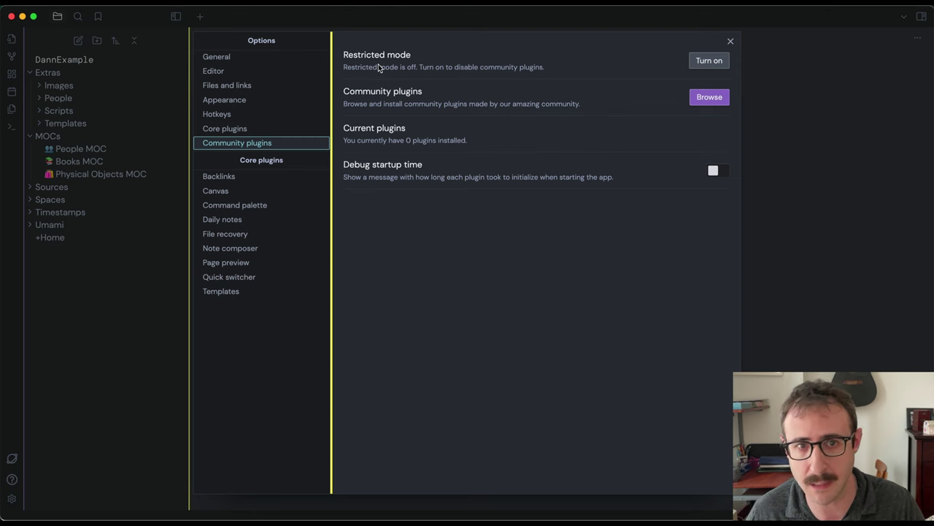
left_click(709, 98)
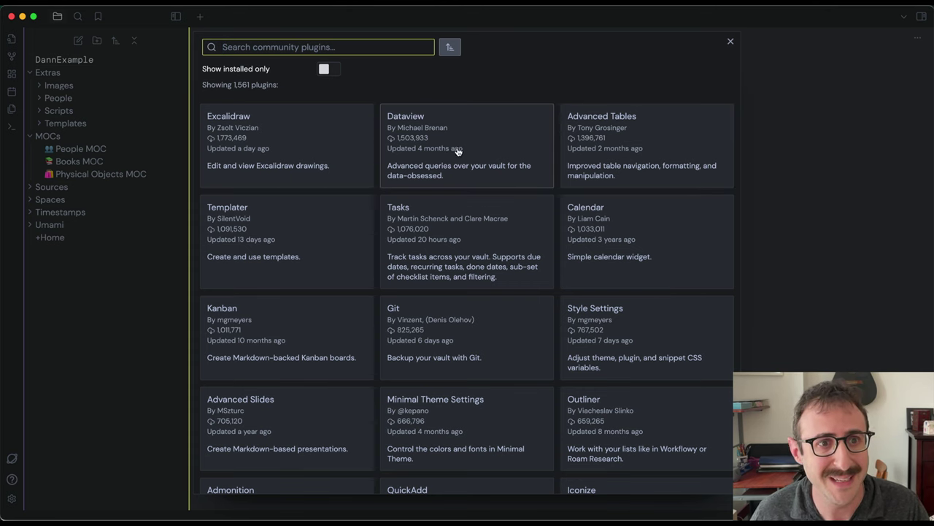
Step: Install the Dataview plugin, then install and enable the Templater plugin
left_click(412, 125)
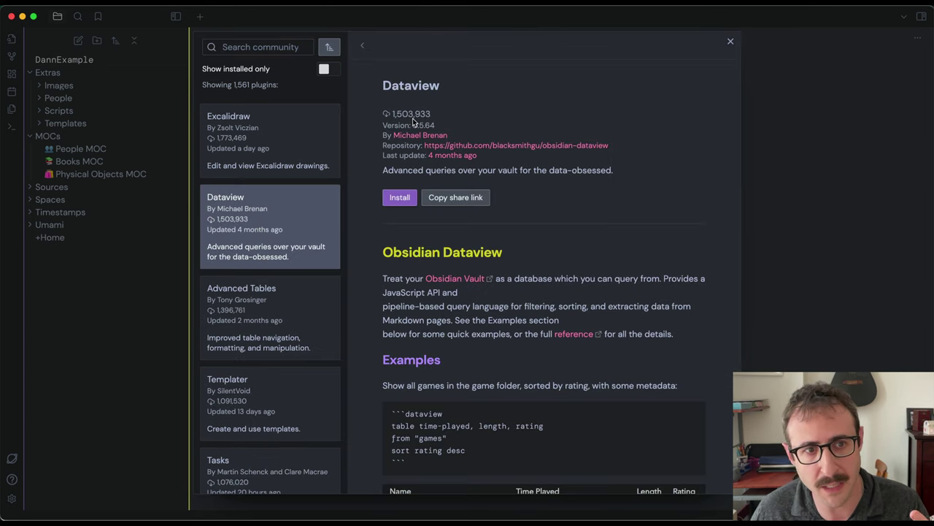
left_click(394, 197)
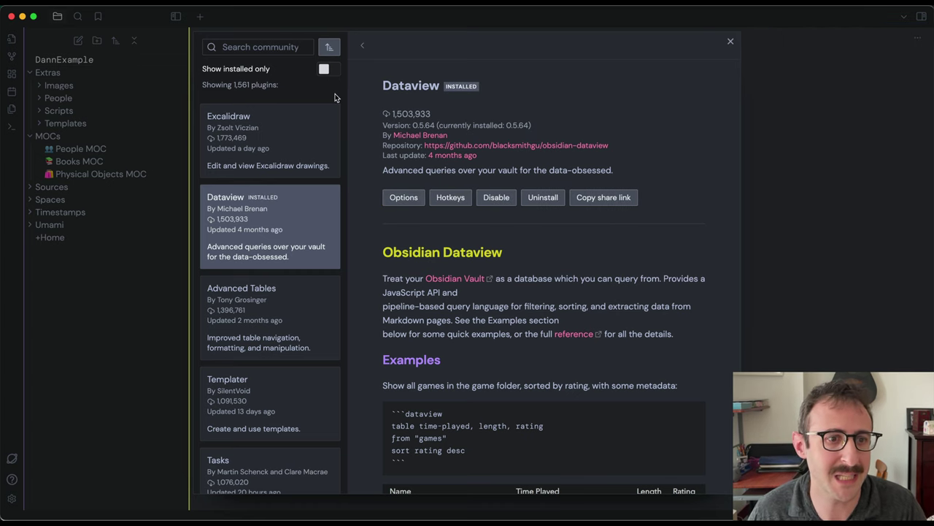
left_click(237, 388)
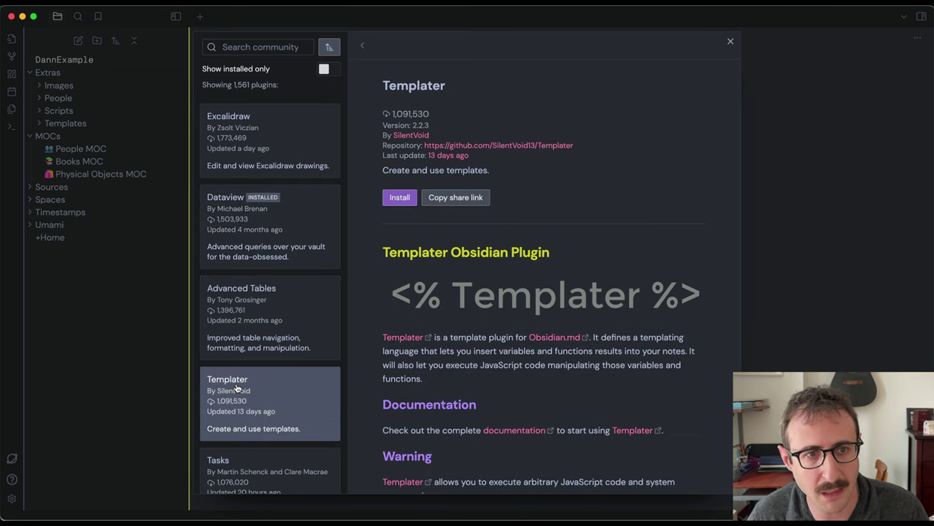
left_click(398, 200)
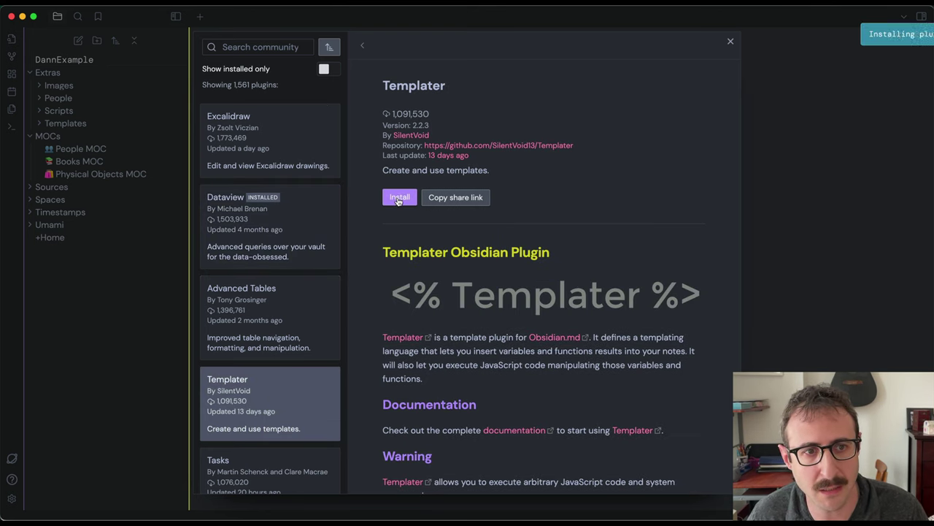
left_click(399, 197)
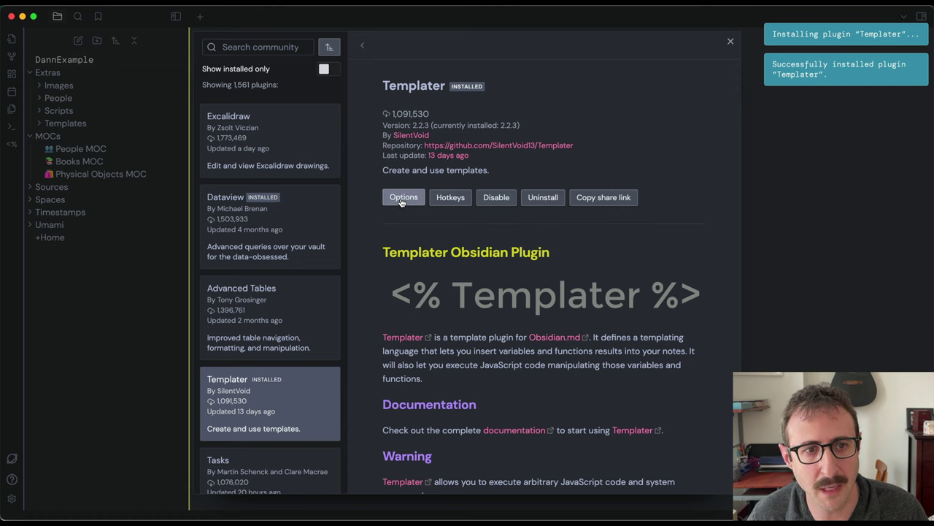
Step: Search for 'Meta Bind', then install and enable it
left_click(269, 46)
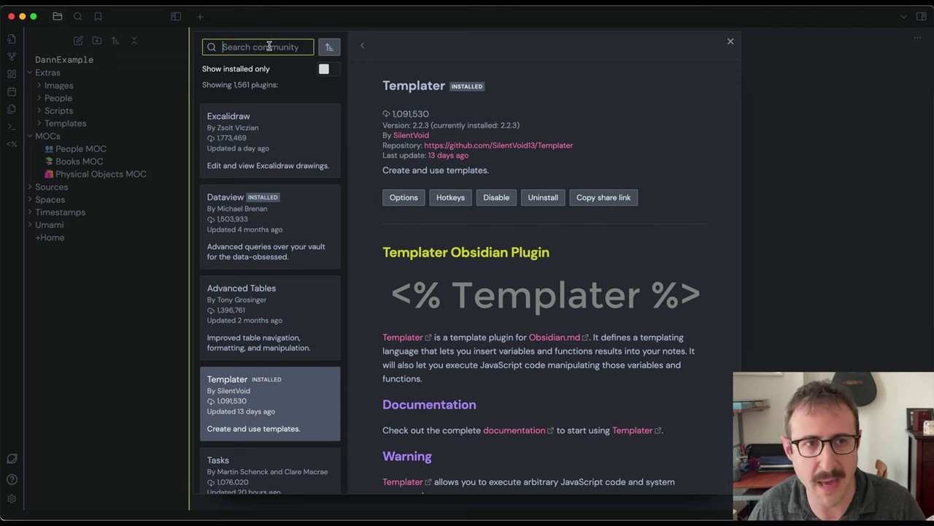
type("Meta Bind")
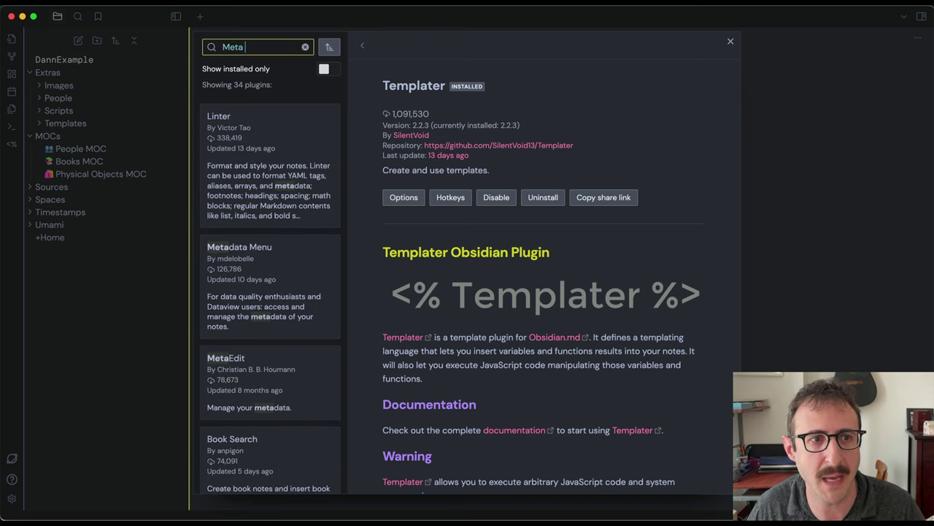
left_click(227, 121)
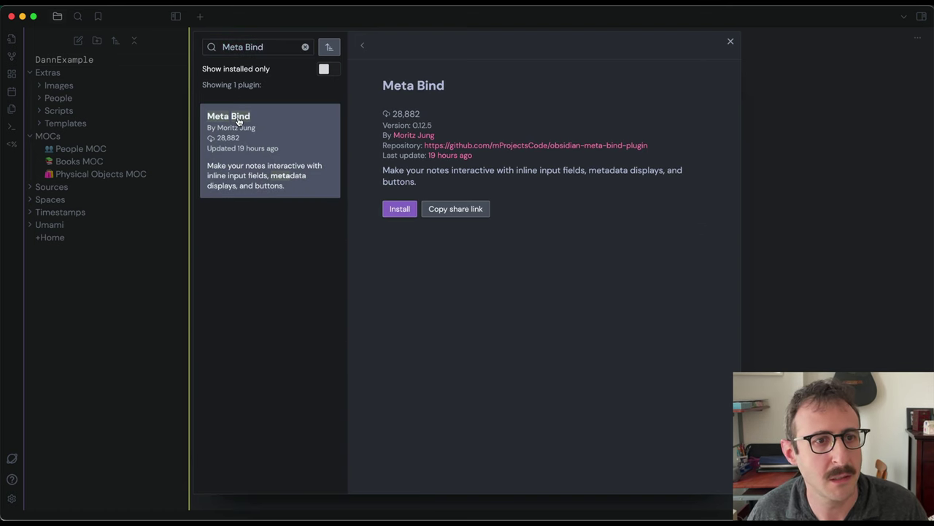
left_click(396, 211)
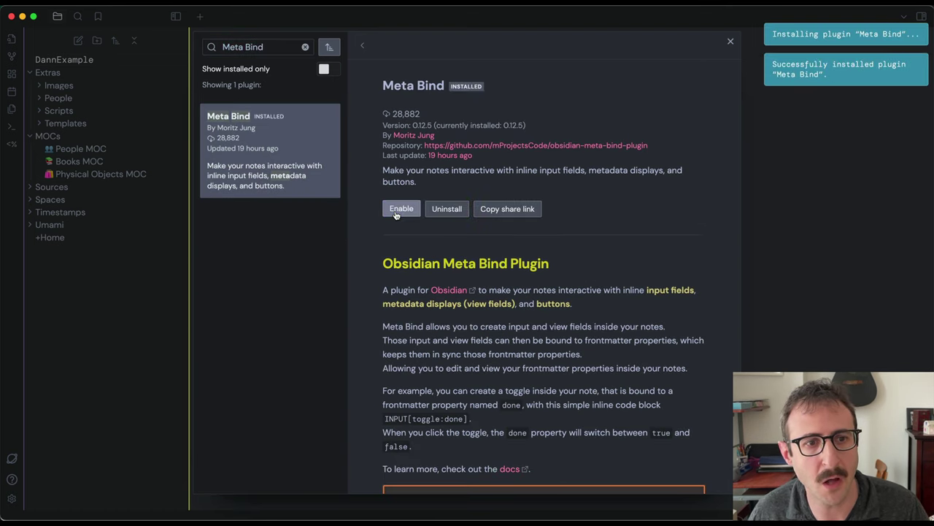
left_click(407, 211)
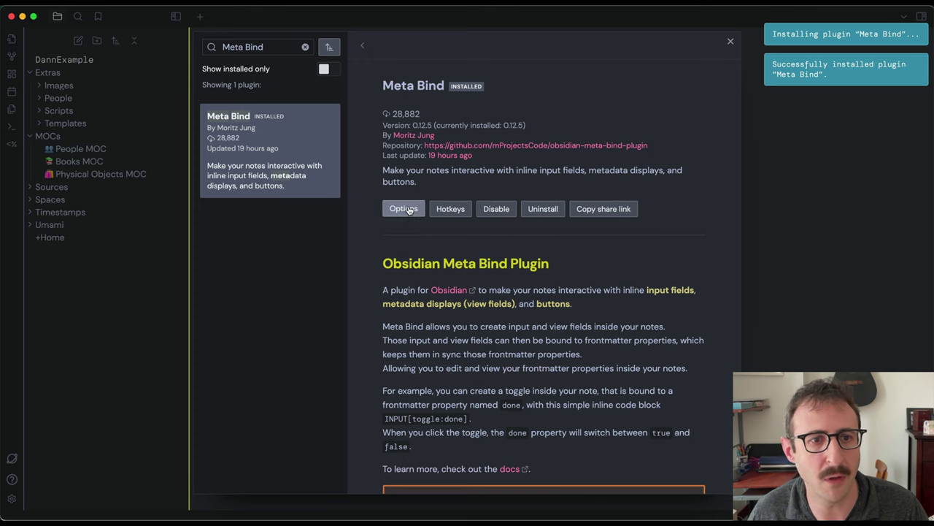
Step: Set Templater's template folder location to Extras/Templates and close Settings
left_click(730, 41)
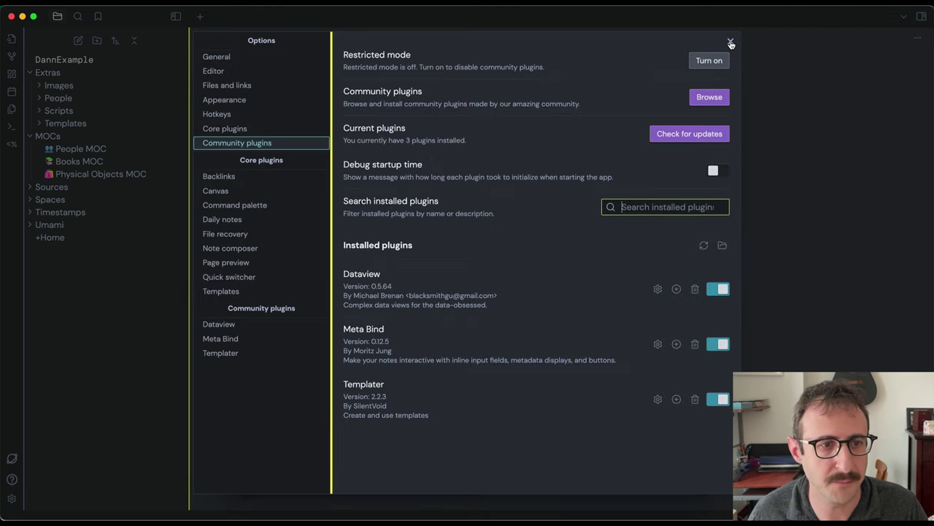
left_click(225, 355)
left_click(606, 98)
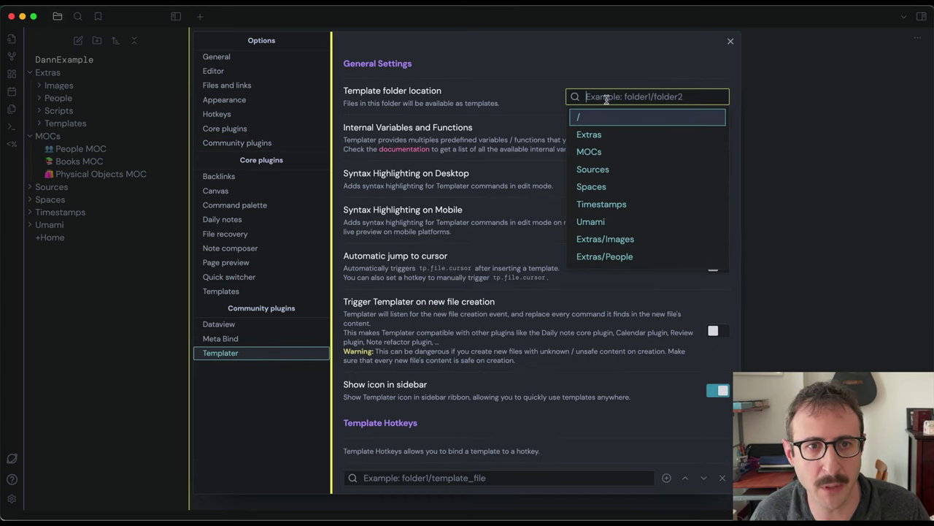
type("tem")
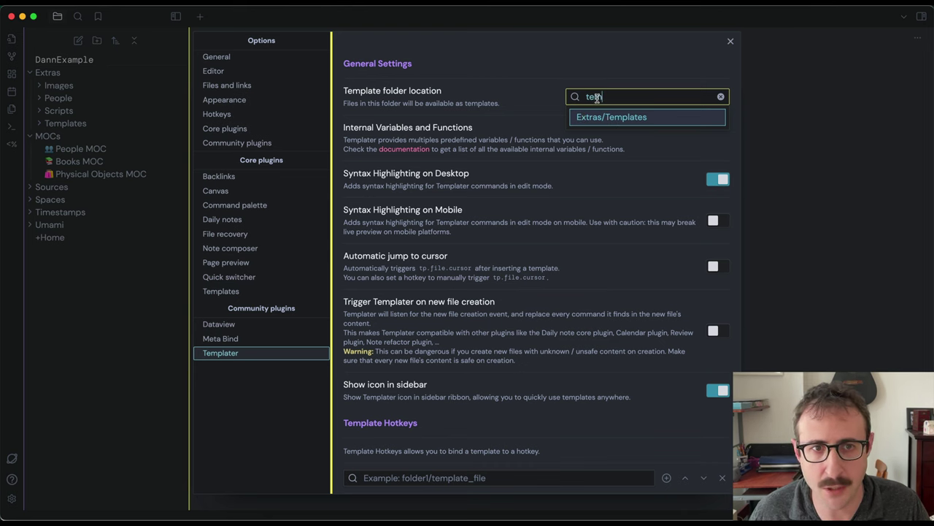
left_click(637, 124)
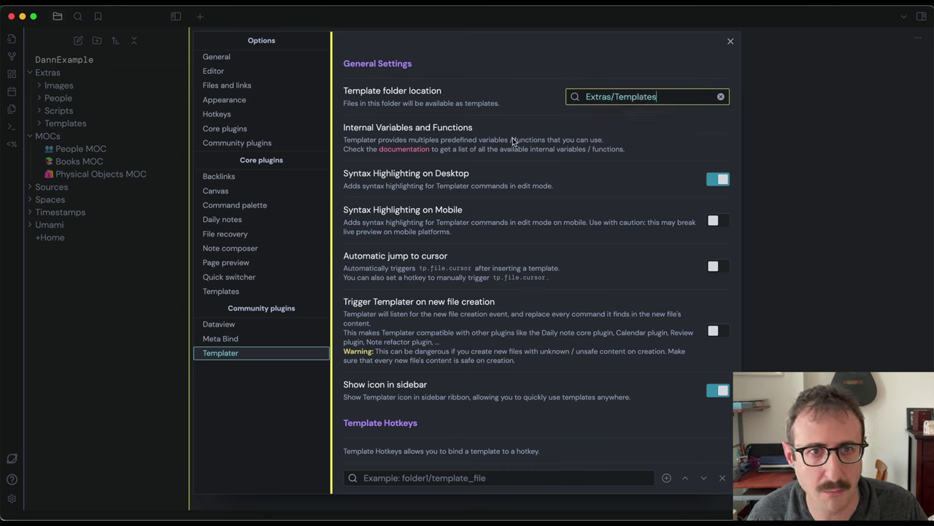
left_click(730, 41)
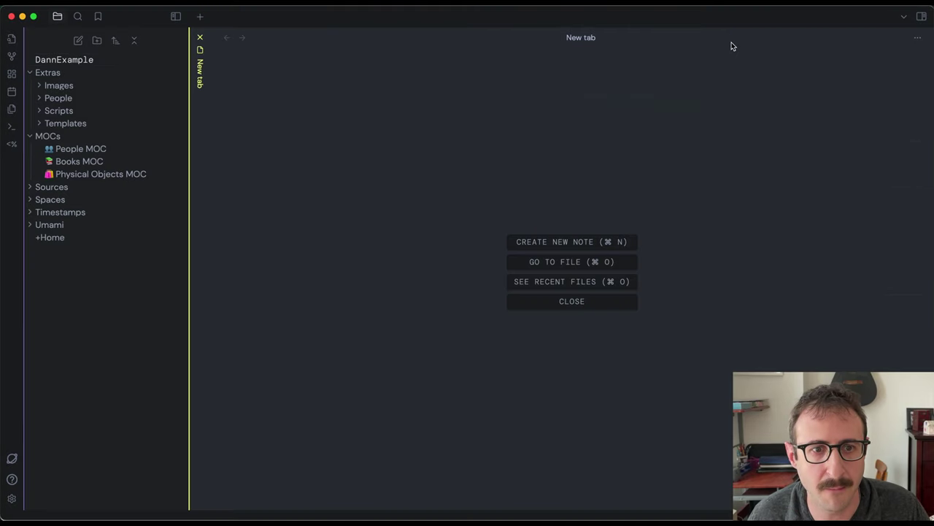
Step: Open Books MOC, reveal the New Book button's meta-bind source, and select the whole code block
left_click(87, 163)
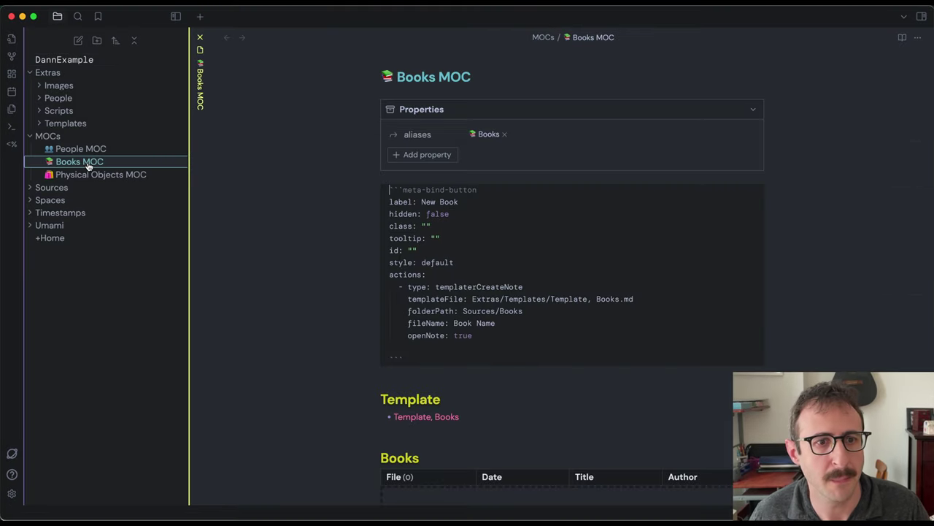
left_click(400, 379)
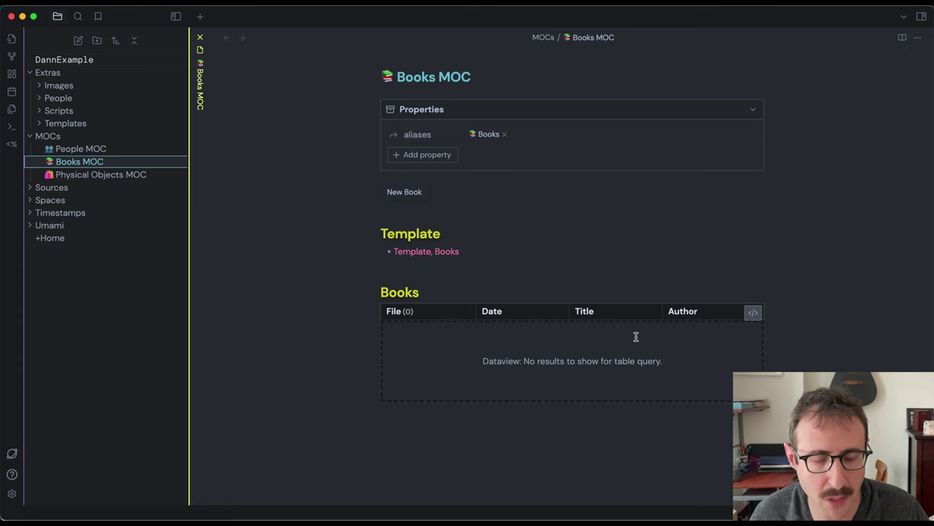
key("Up")
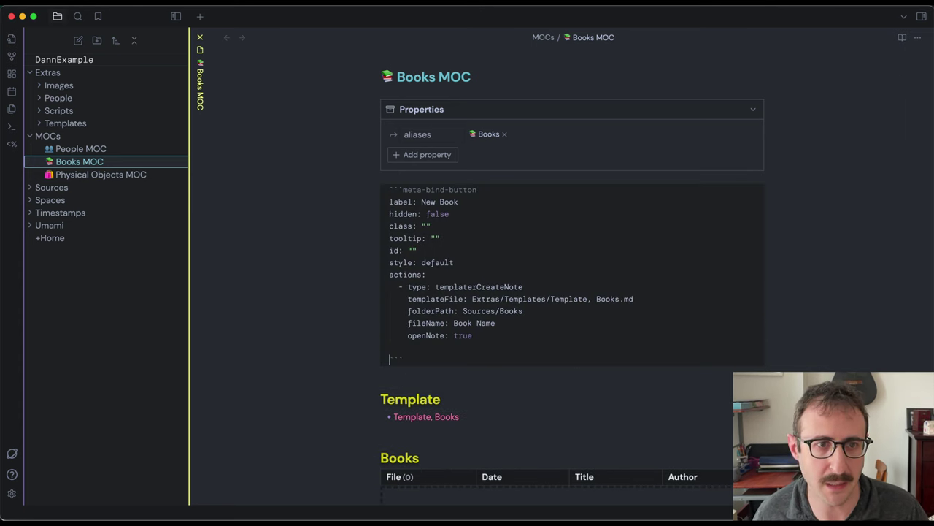
left_click(409, 373)
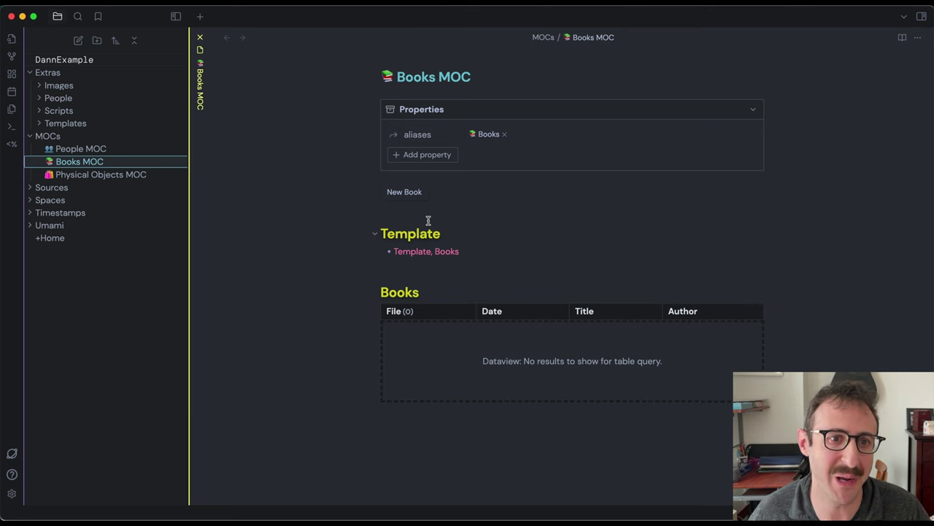
key("Up")
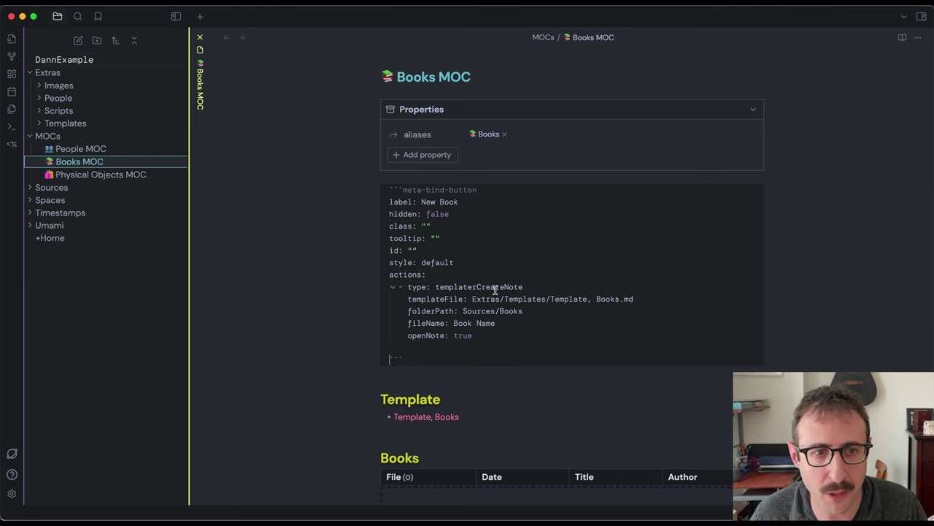
left_click_drag(471, 299, 632, 295)
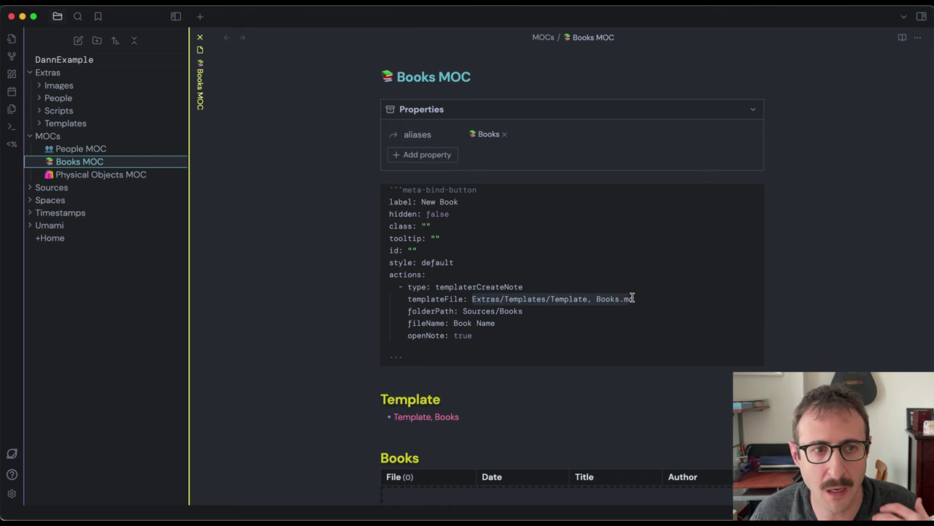
left_click_drag(403, 359, 374, 192)
Step: Delete the old button code and start a Meta Bind Button Builder button labelled 'New Book'
key("BackSpace")
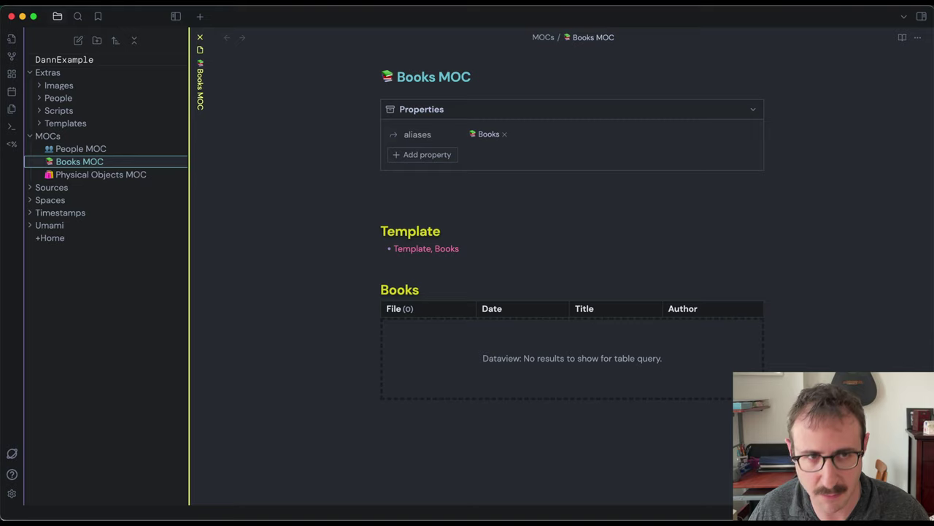
key("cmd+p")
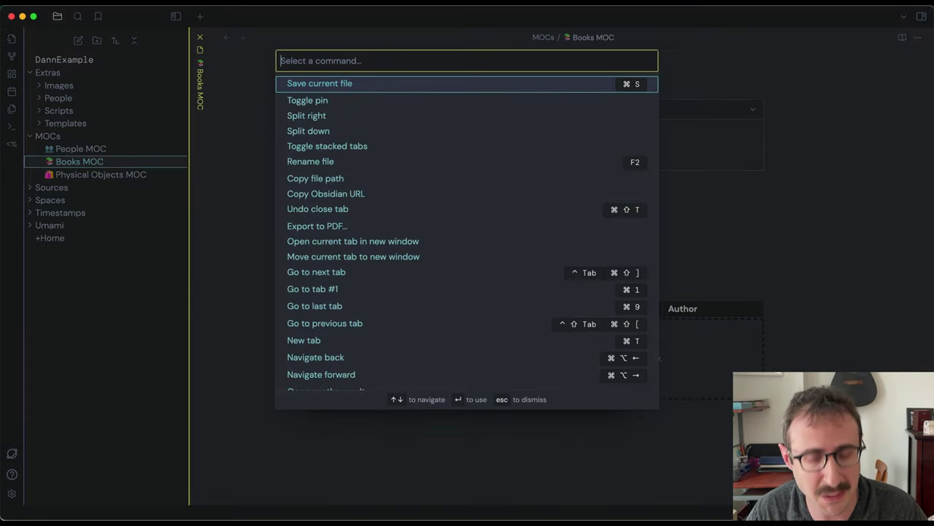
type("meta bind")
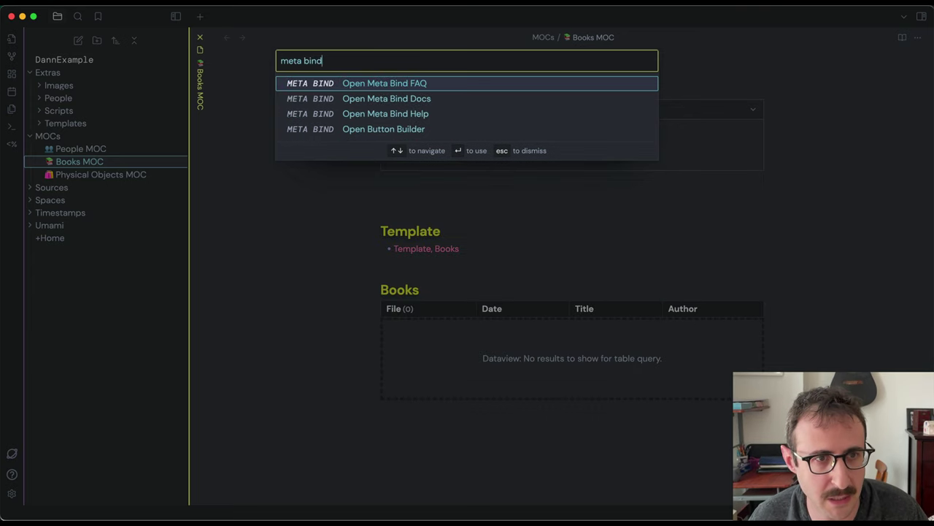
key("Down")
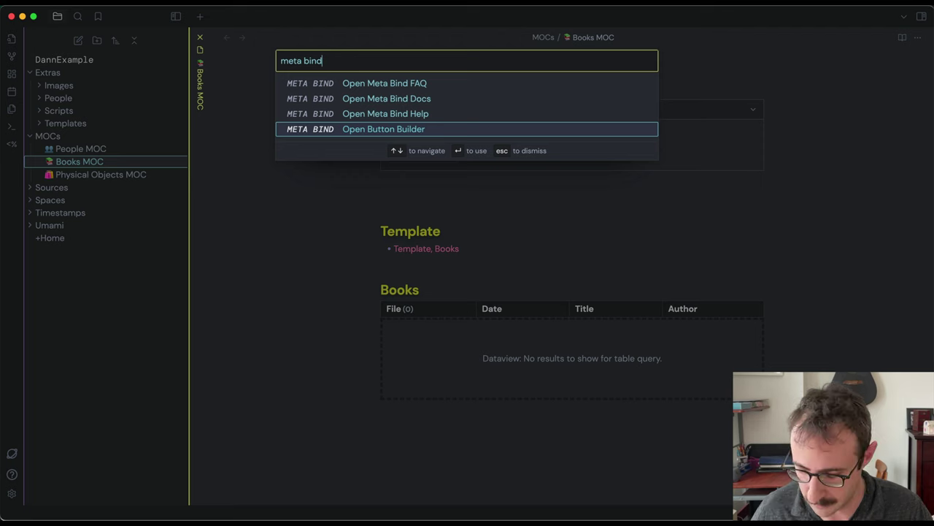
key("Return")
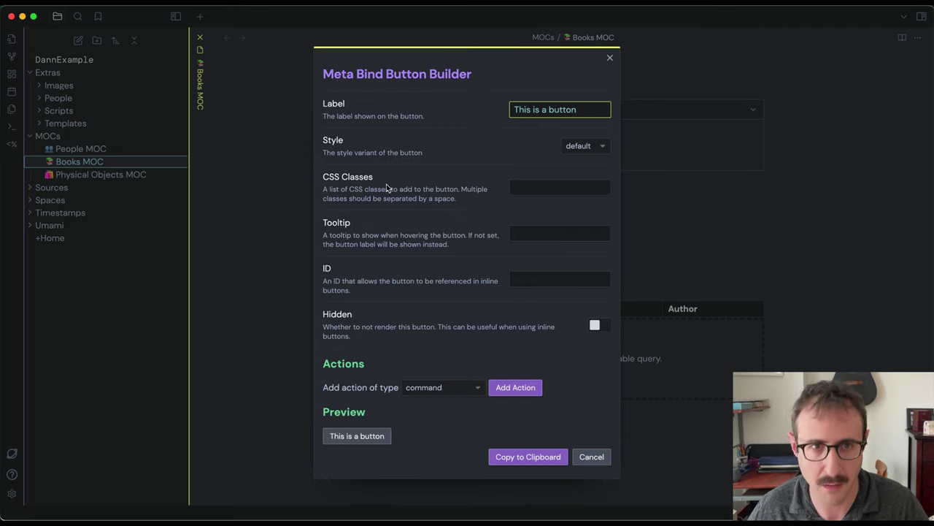
triple_click(555, 109)
type("New Book")
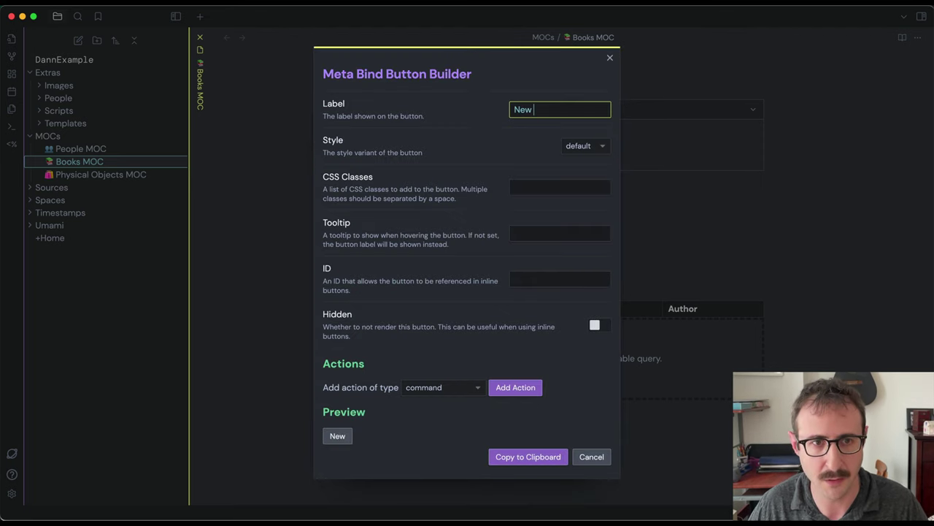
Step: Add a templaterCreateNote action that uses the 'Template, Books' template
left_click(447, 392)
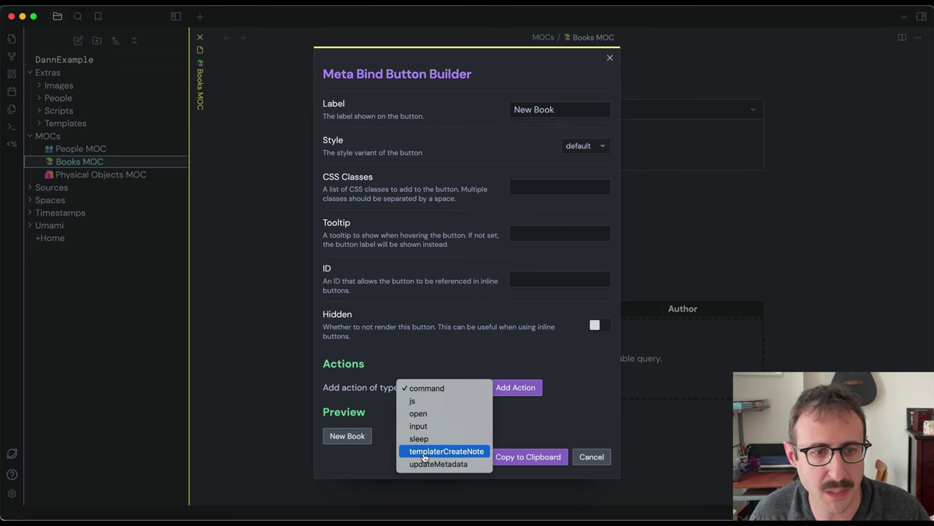
left_click(447, 454)
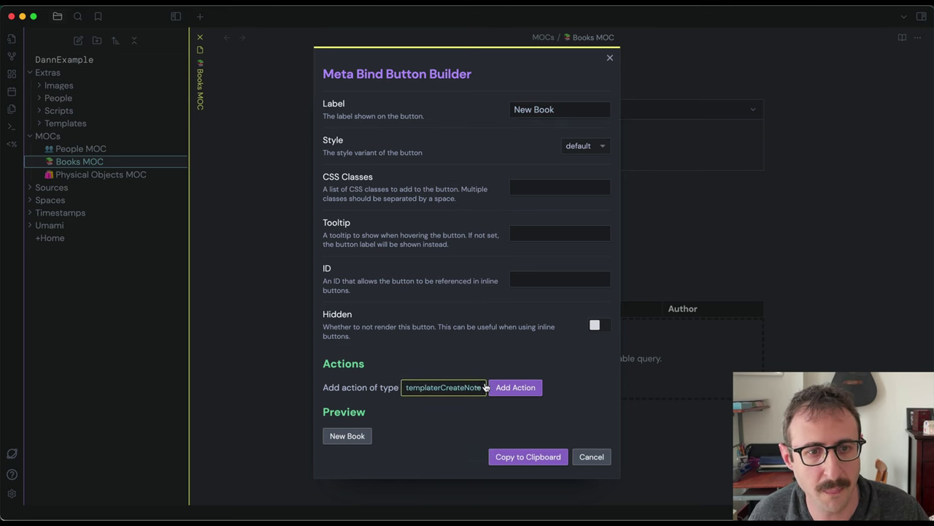
left_click(525, 392)
scroll(525, 392, "down", 5)
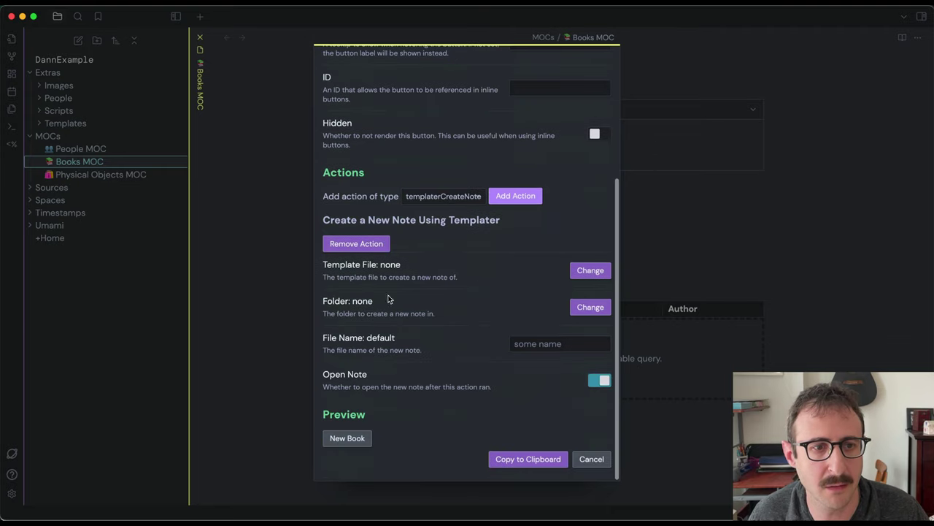
left_click(591, 271)
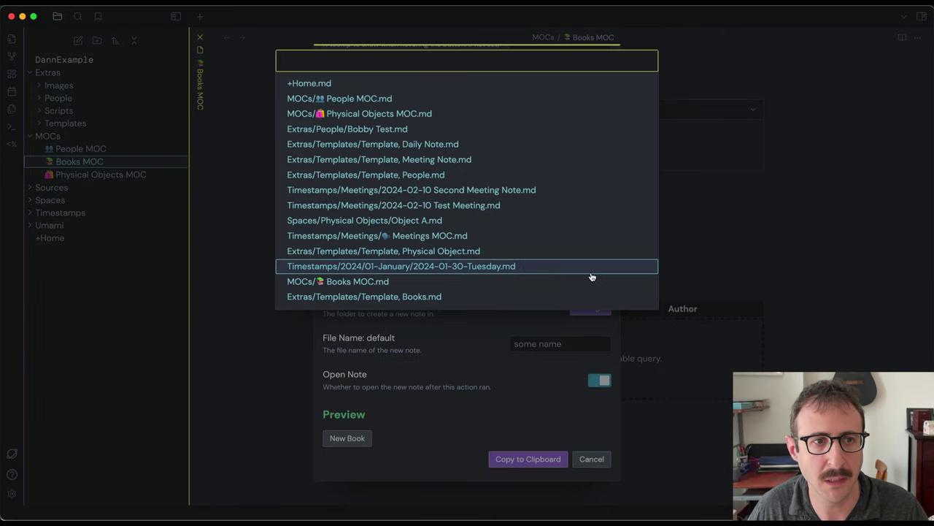
type("book")
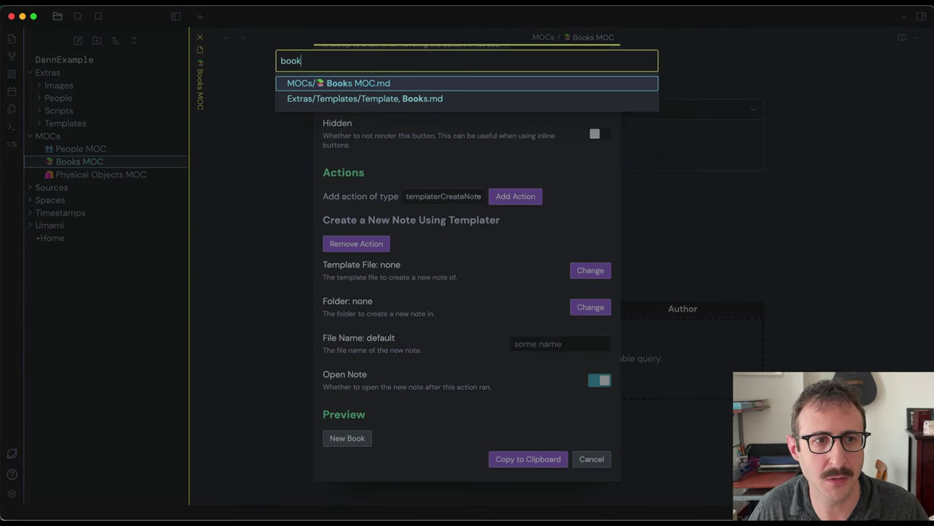
left_click(391, 101)
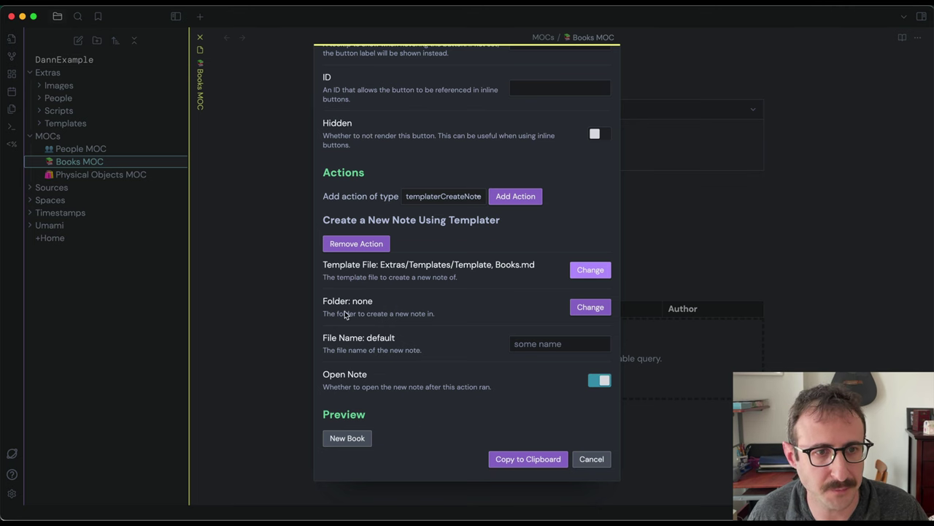
Step: Set the action's folder to Sources/Books and its file name to 'Title'
left_click(590, 308)
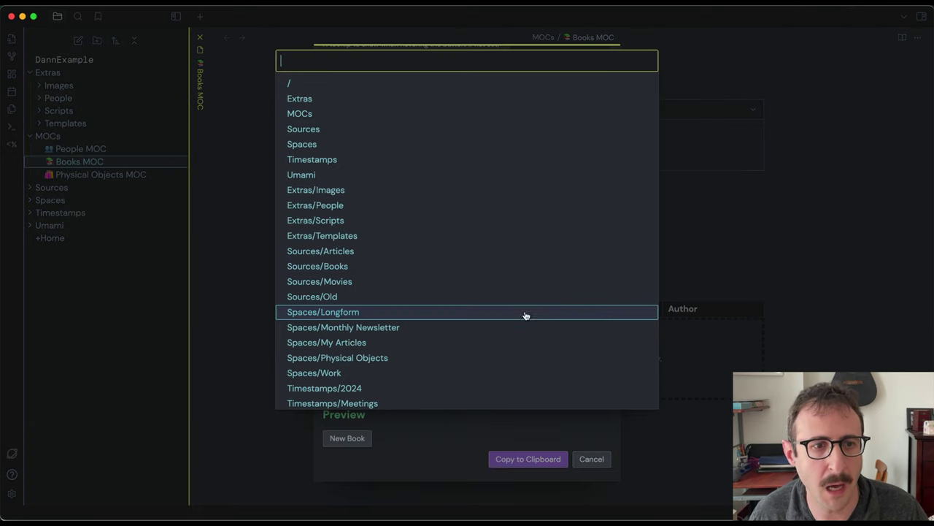
type("book")
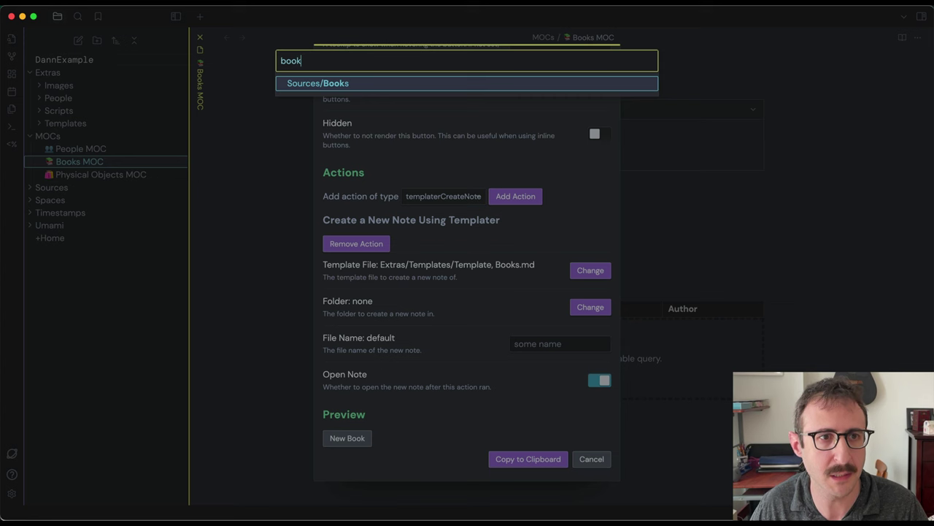
left_click(325, 85)
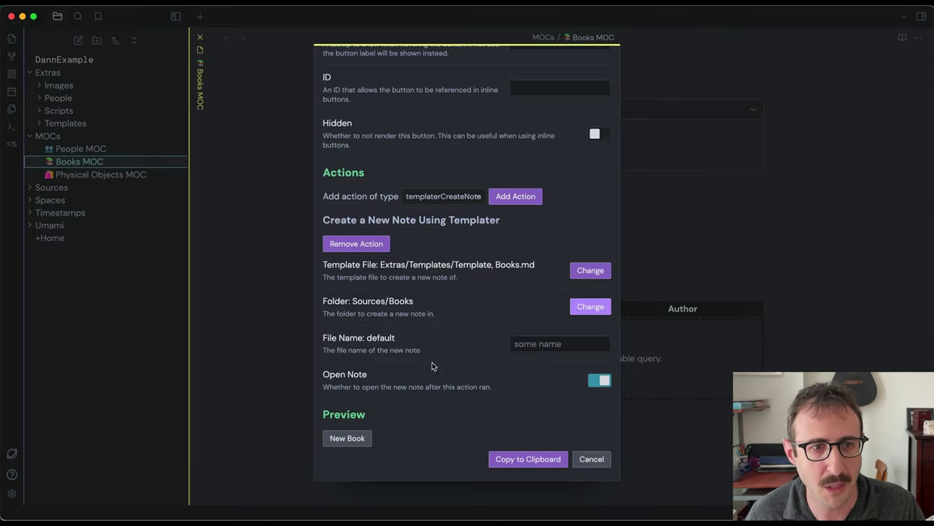
left_click(544, 344)
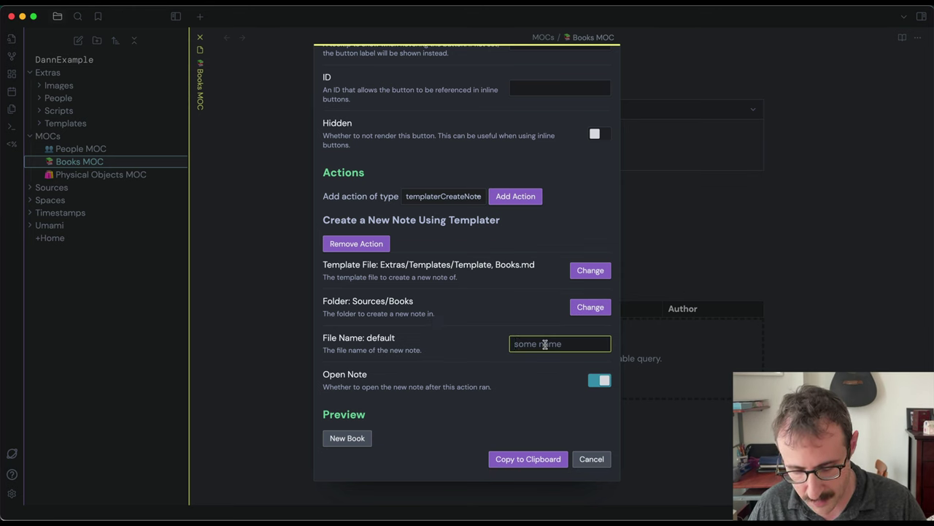
type("Title")
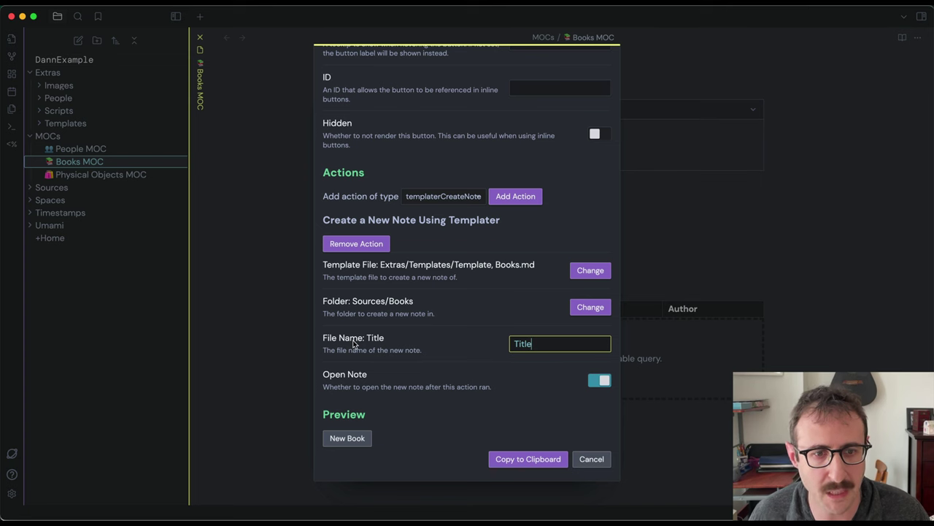
Step: Copy the finished button code and paste it into Books MOC so the New Book button renders
left_click(535, 464)
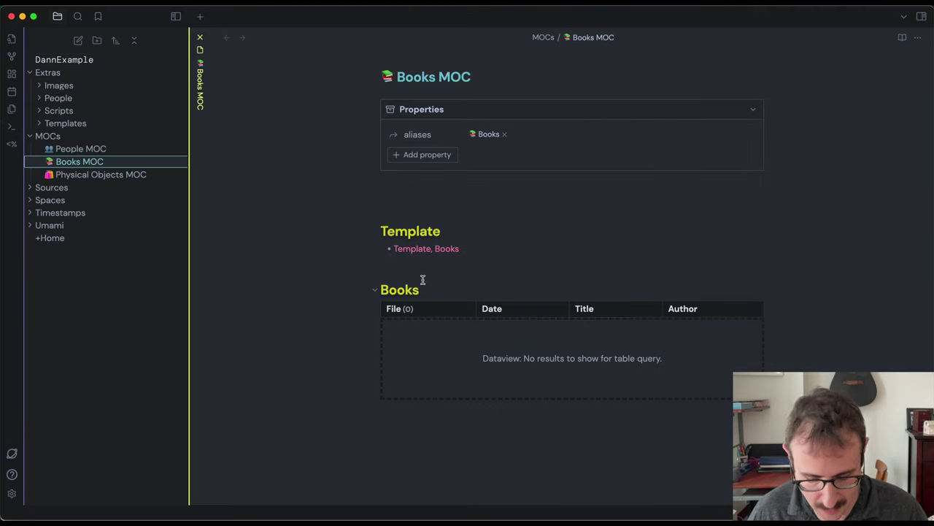
type("```meta-bind-button label: New Book hidden: false class: \"\" tooltip: \"\" id: \"\" style: default actions:   - type: templaterCreateNote     templateFile: Extras/Templates/Template, Books.md     folderPath: Sources/Books     fileName: Title     openNote: true  ```")
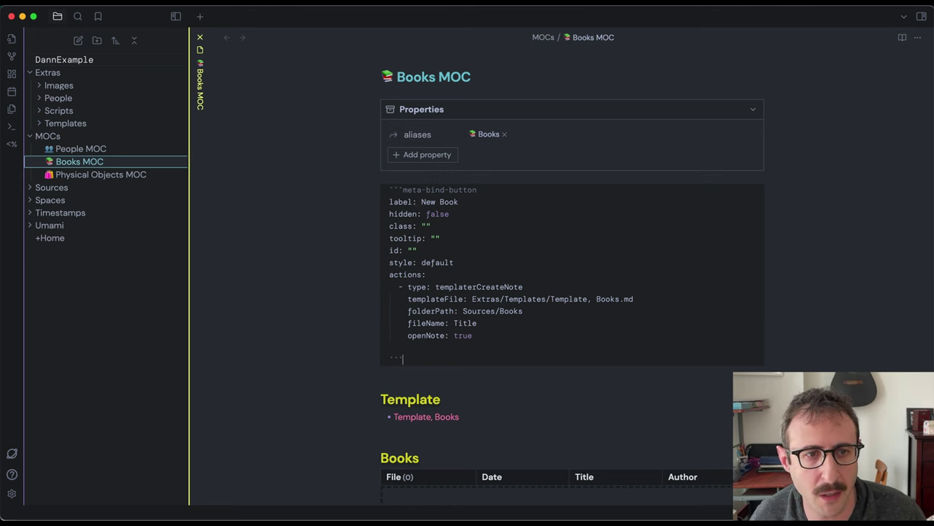
key("Down")
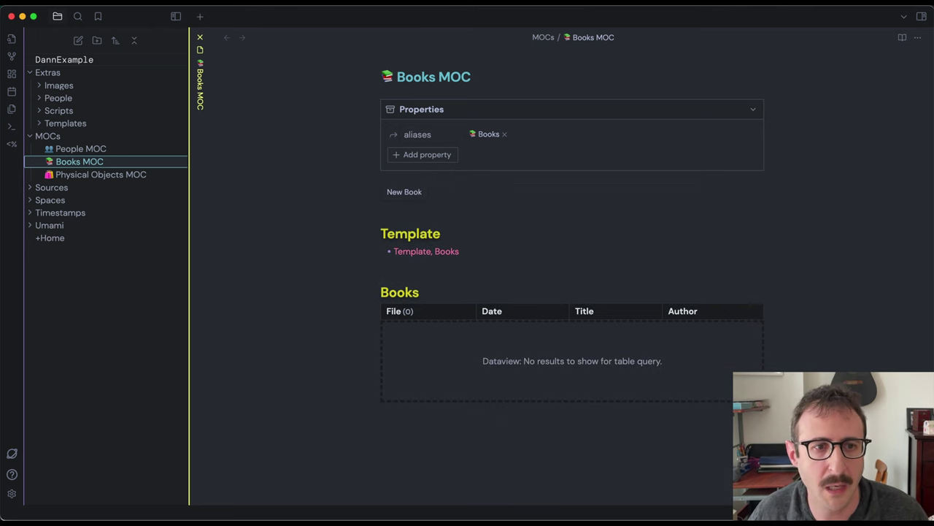
Step: Create a new book note with the New Book button and locate it in Sources/Books
left_click(404, 195)
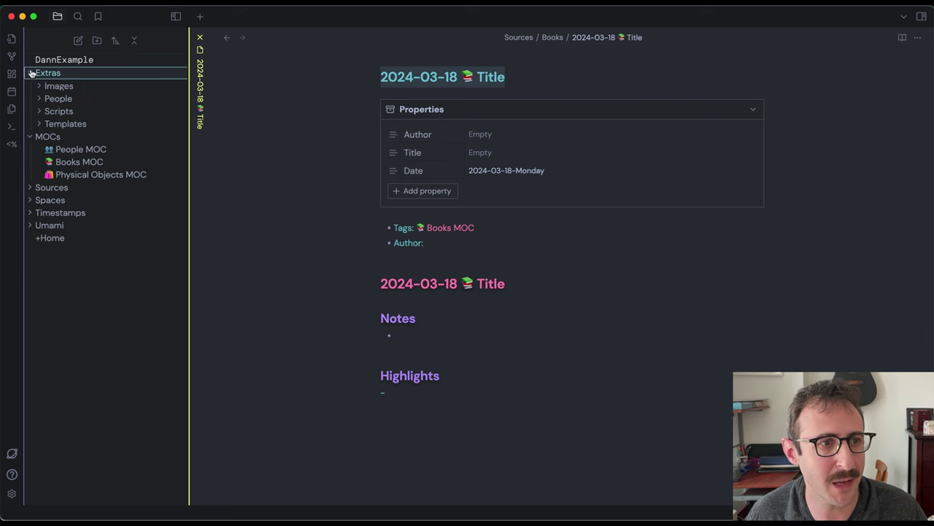
left_click(30, 186)
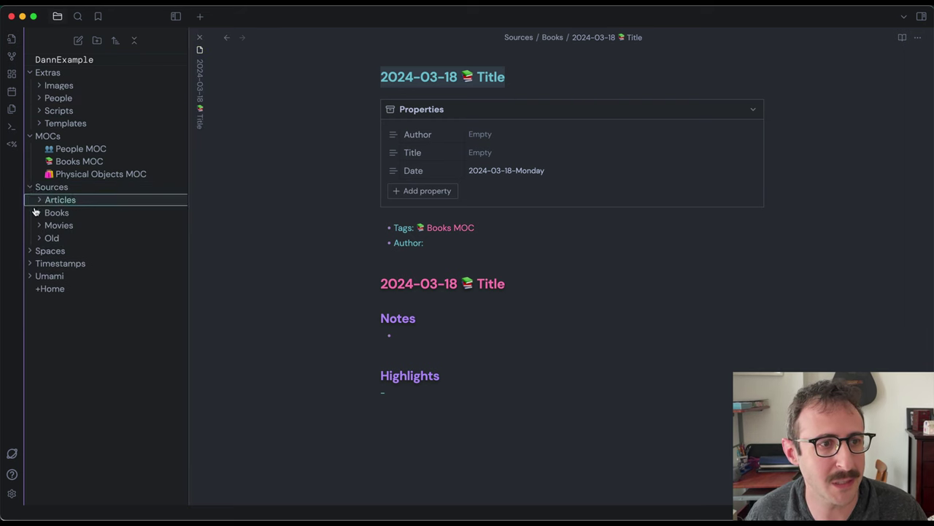
left_click(36, 212)
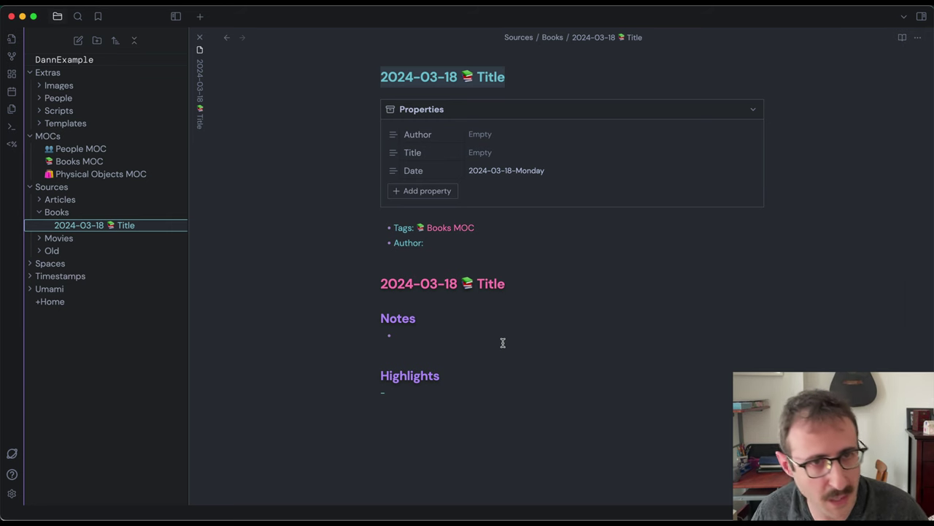
Step: Switch to Safari and open the kindle-clippings-to-obsidian repository tab
key("super+space")
type("safa")
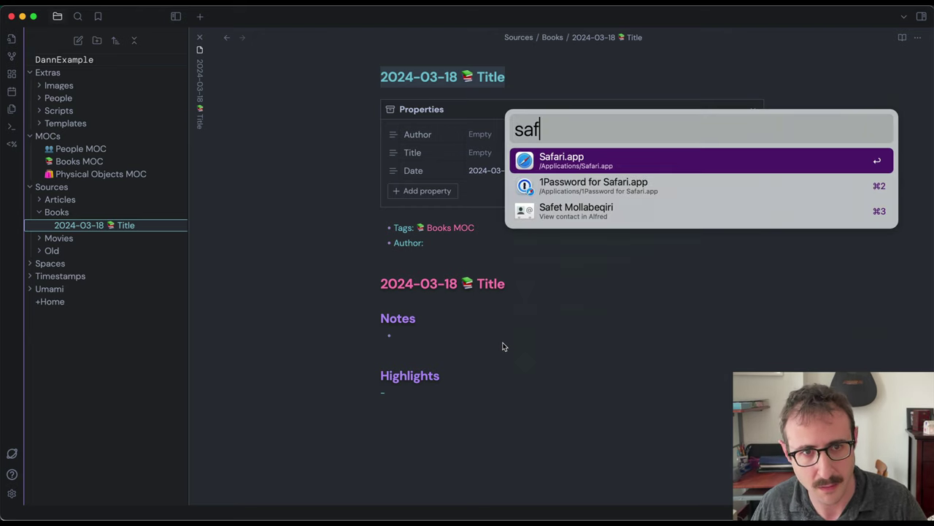
key("Return")
left_click(565, 332)
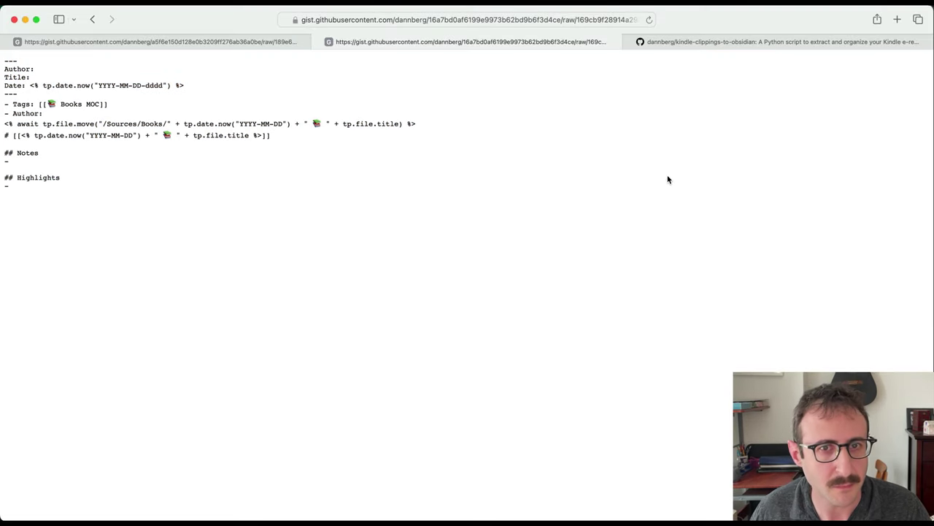
left_click(752, 41)
Step: Read the README's How to run and Example output sections, highlighting the output from Authors:: down
scroll(300, 364, "up", 2)
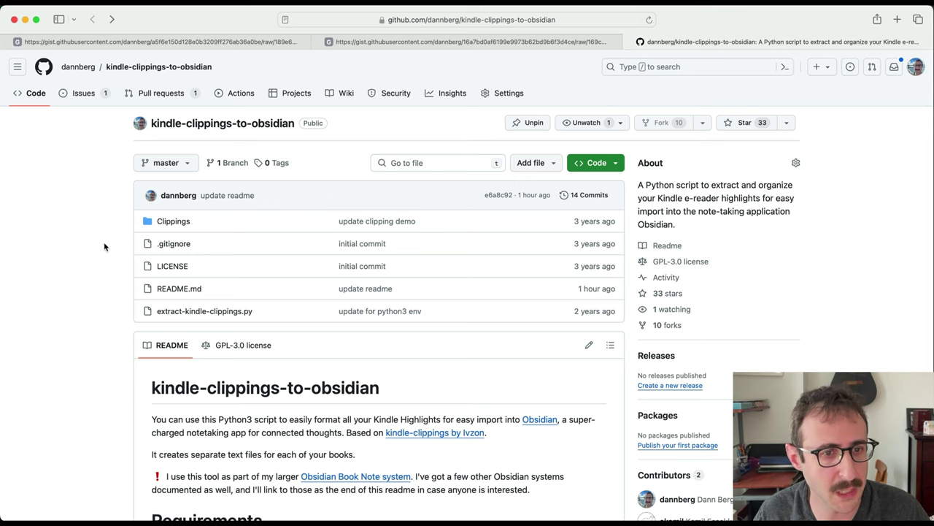
scroll(105, 246, "down", 10)
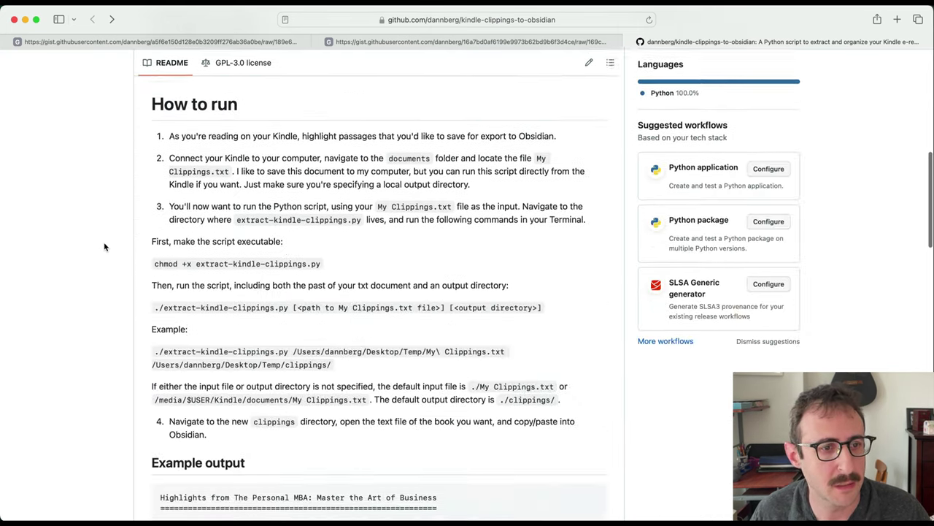
scroll(104, 242, "down", 5)
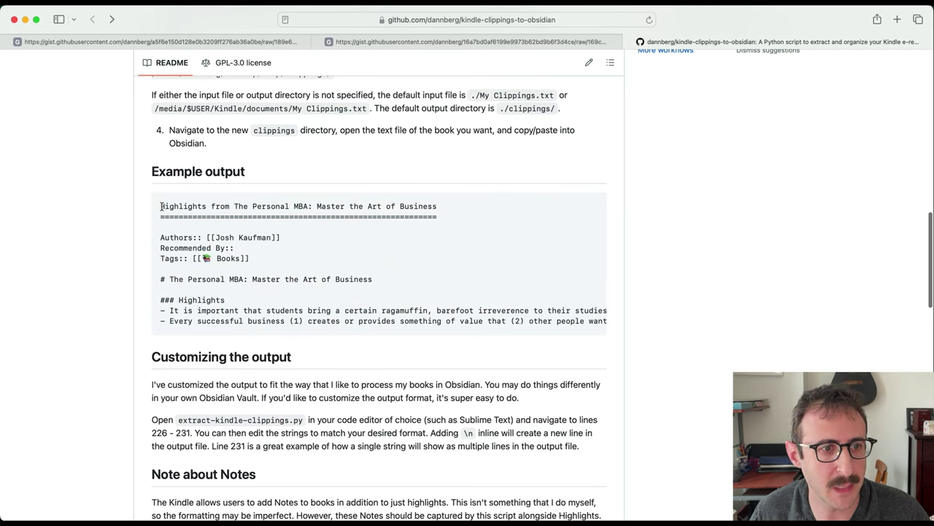
left_click_drag(161, 206, 600, 319)
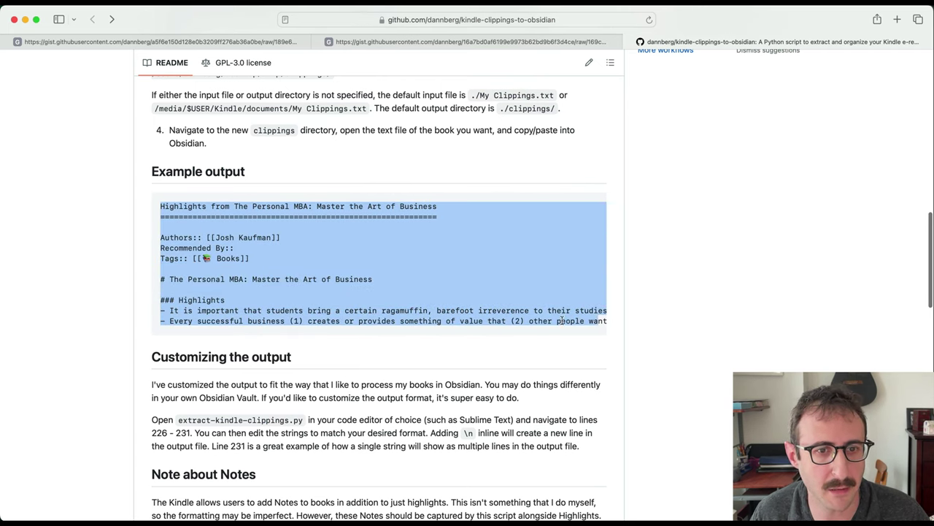
left_click(310, 312)
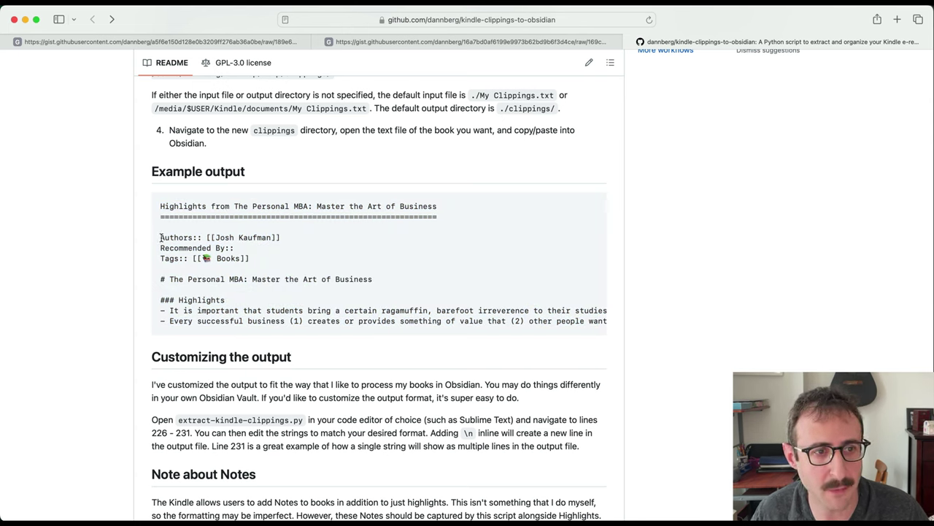
left_click_drag(160, 237, 352, 329)
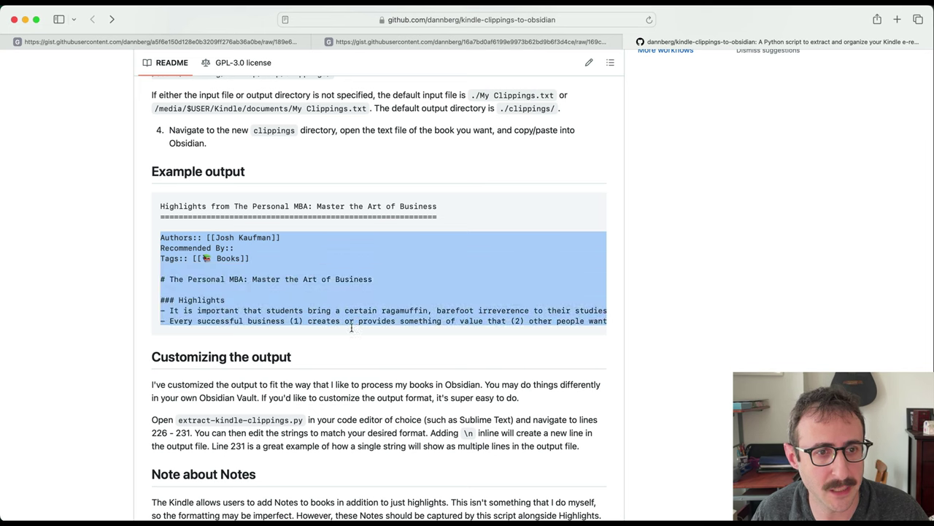
left_click(160, 237)
left_click_drag(161, 237, 422, 321)
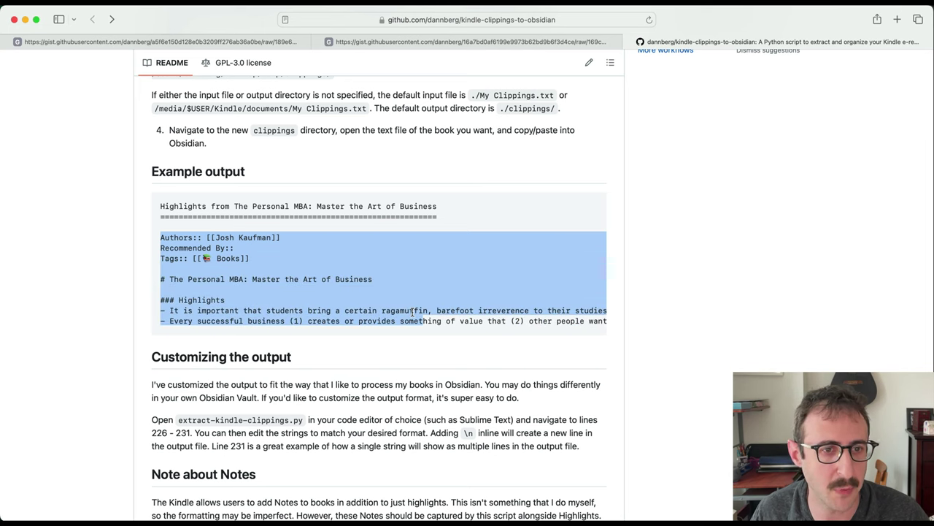
left_click(413, 311)
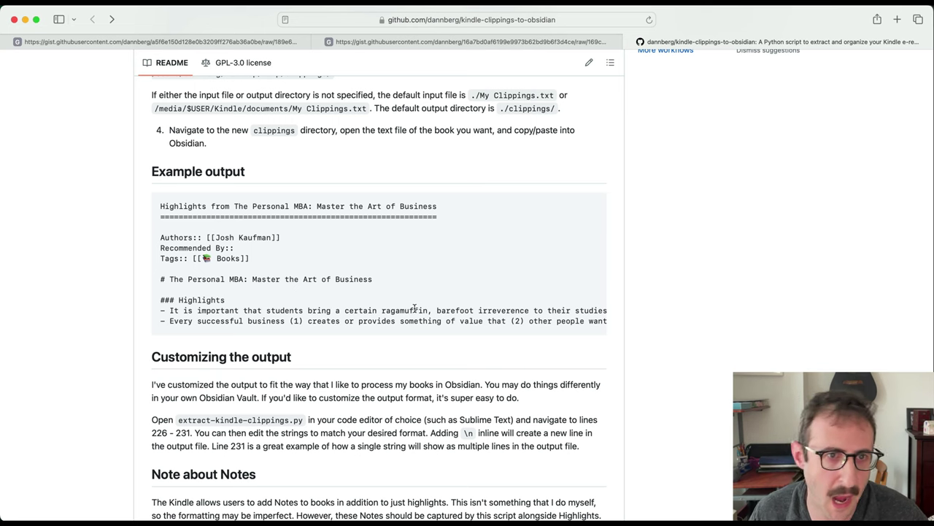
scroll(414, 308, "up", 10)
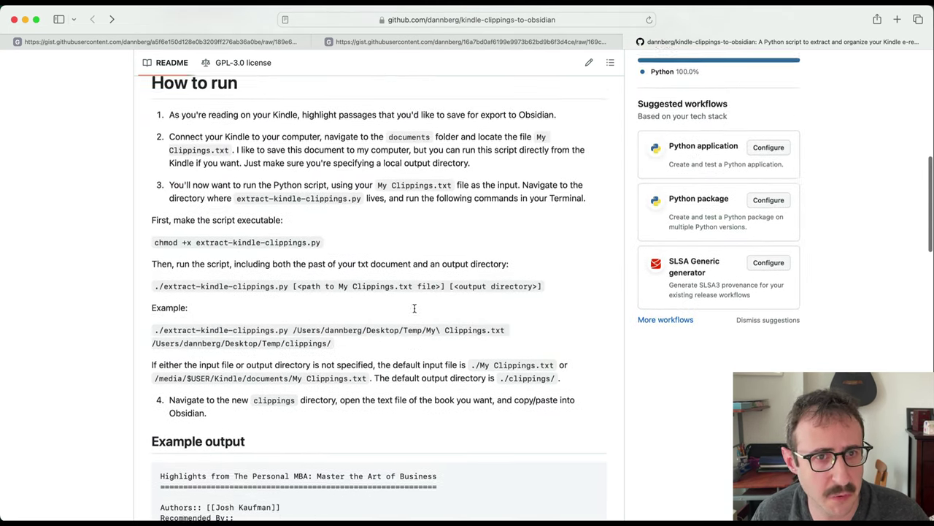
scroll(414, 308, "up", 15)
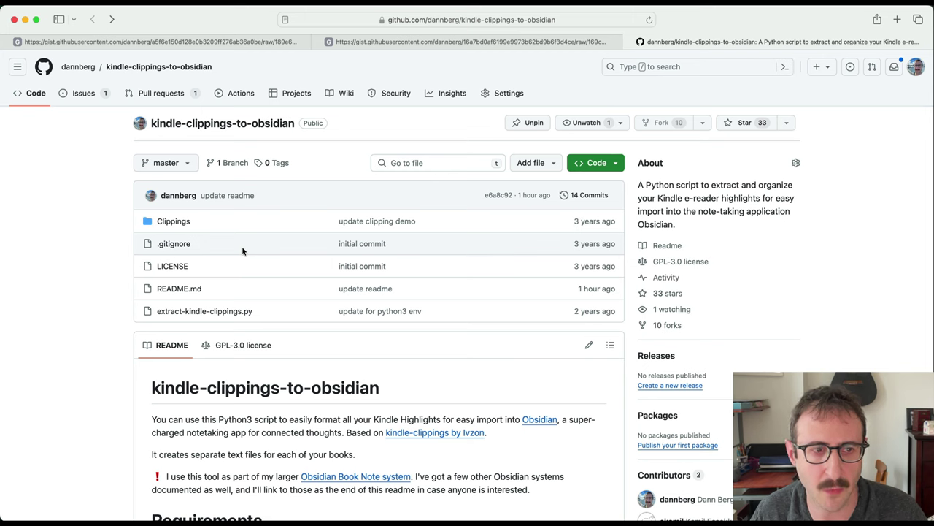
Step: Open extract-kindle-clippings.py, switch to its Raw view, and select all of the code
left_click(227, 314)
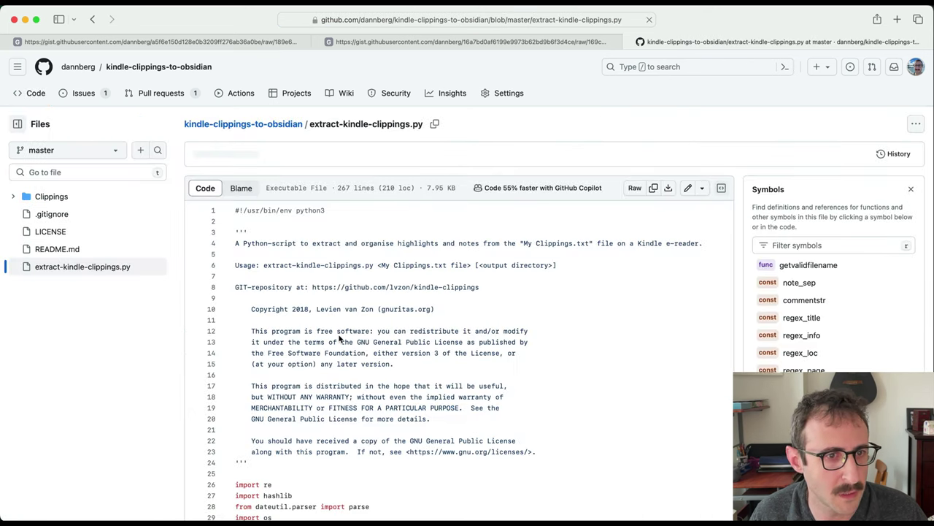
scroll(339, 343, "down", 15)
scroll(339, 343, "down", 20)
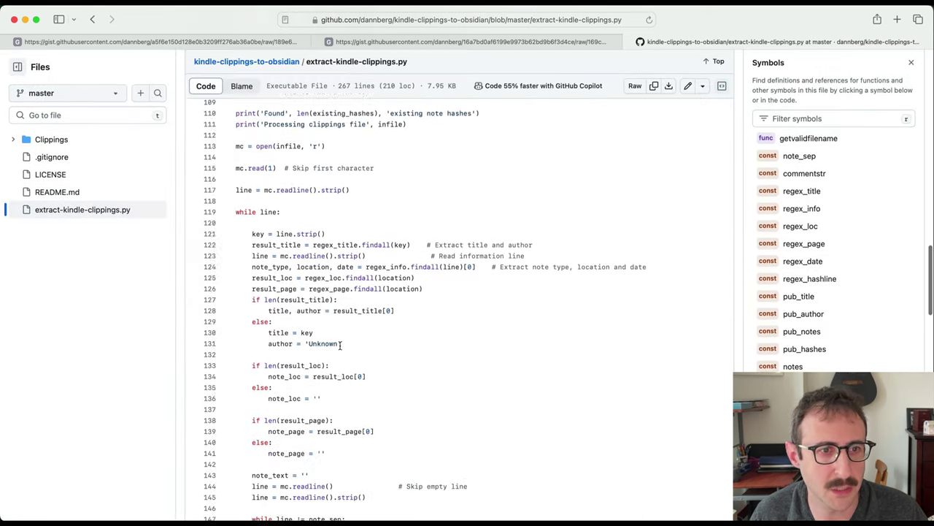
scroll(340, 345, "up", 20)
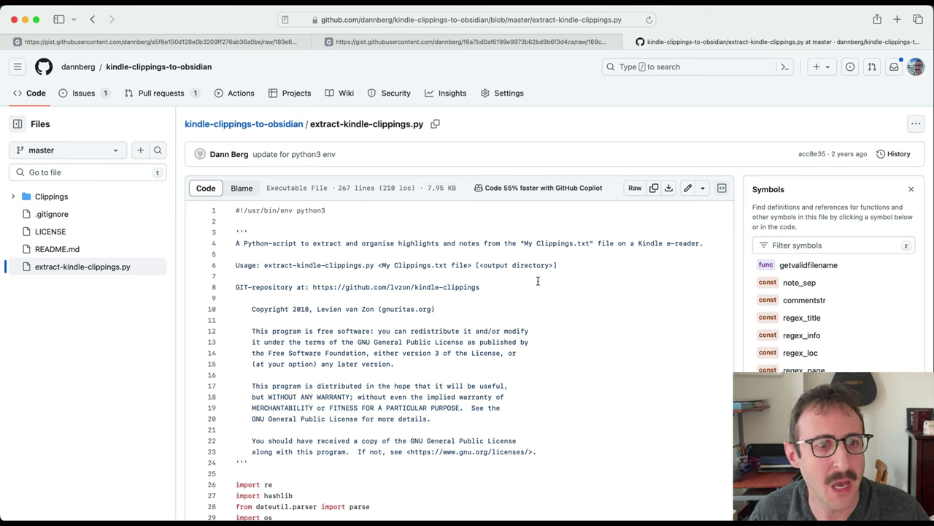
left_click(635, 188)
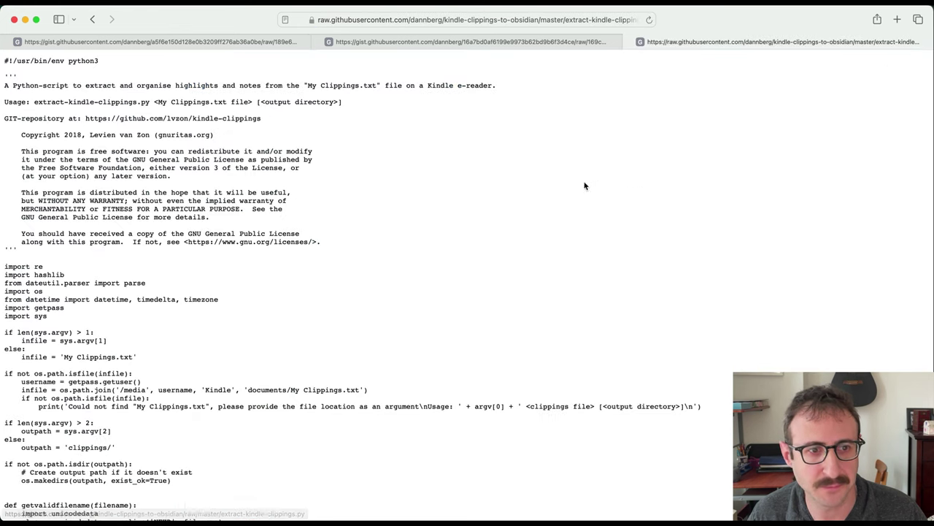
key("super+a")
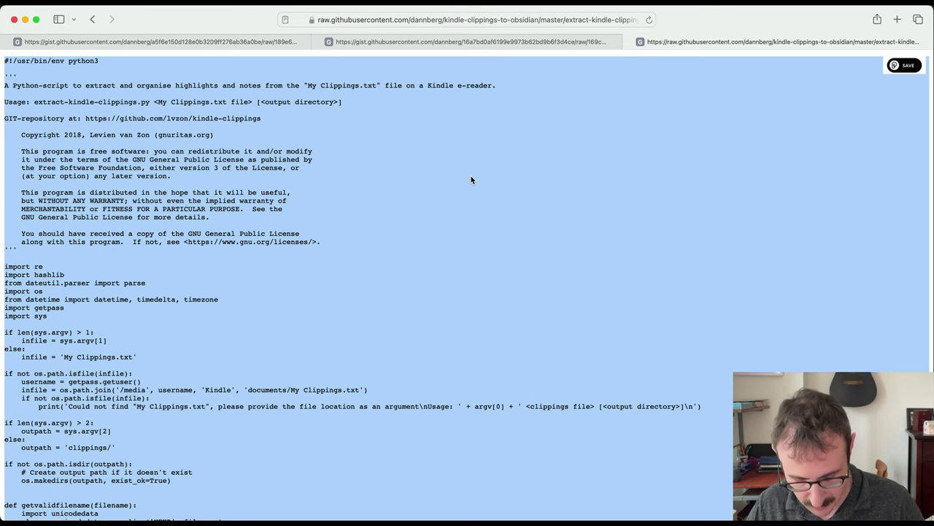
Step: Launch Sublime Text and paste the script into a new empty file
key("super+space")
type("sub")
key("Return")
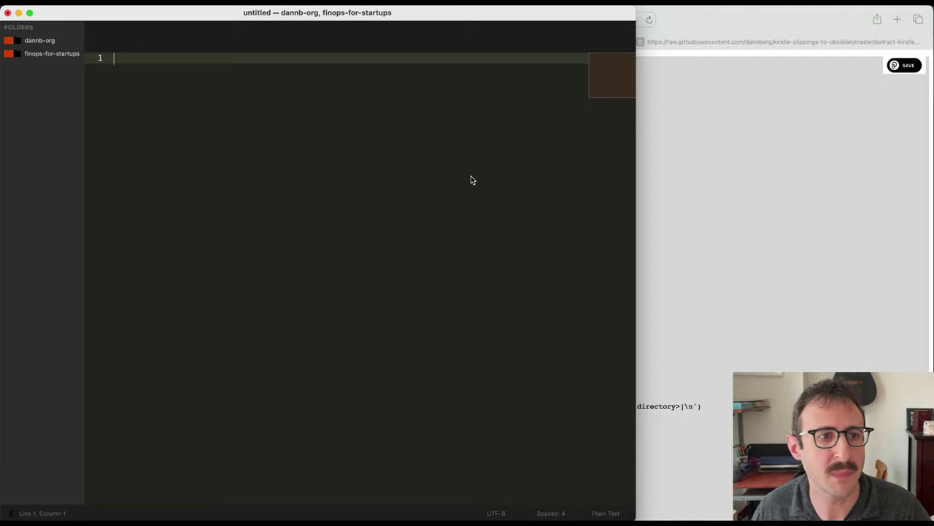
key("super+v")
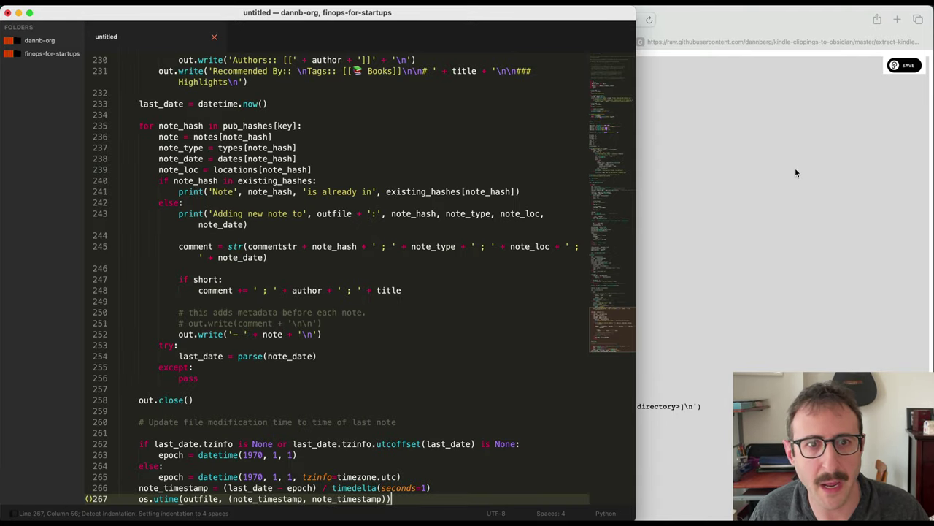
Step: Copy the file name extract-kindle-clippings.py from the GitHub page and return to Sublime Text
left_click(676, 148)
left_click(88, 20)
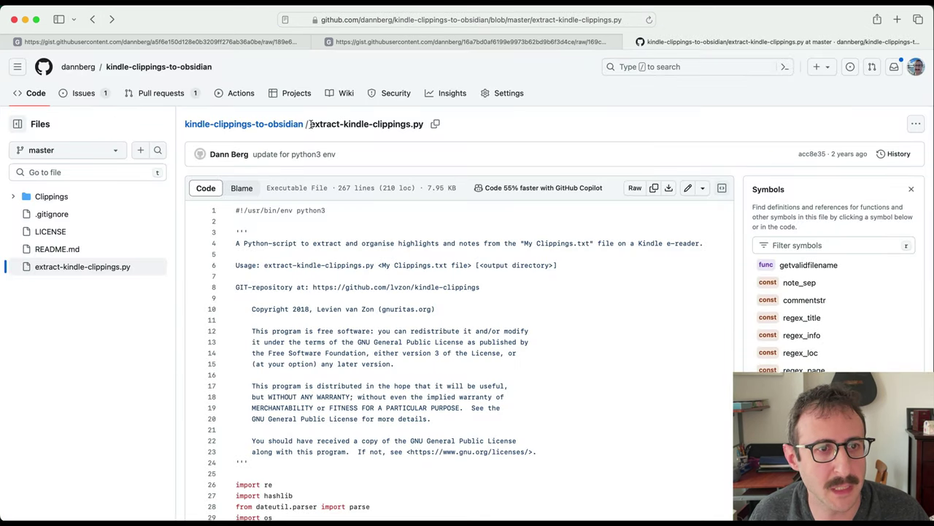
left_click_drag(311, 124, 424, 127)
key("super+c")
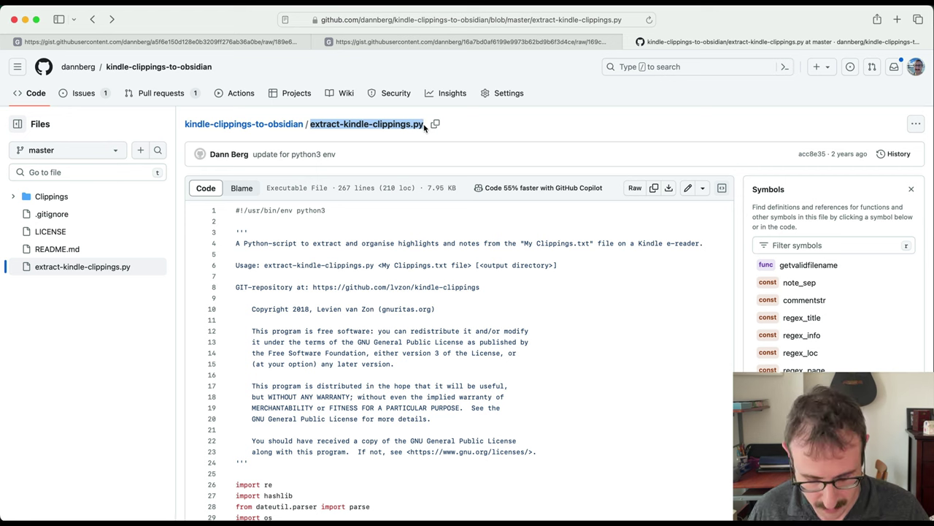
key("super+space")
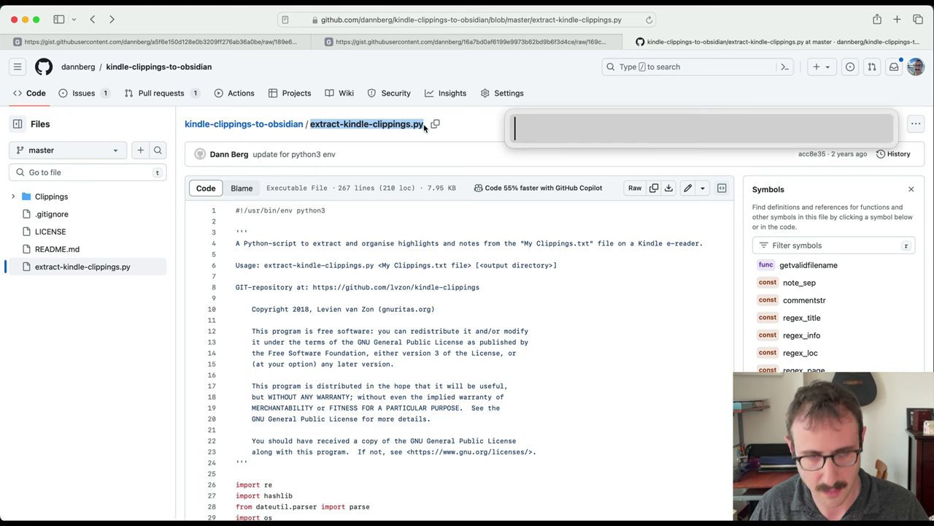
type("sub")
key("Return")
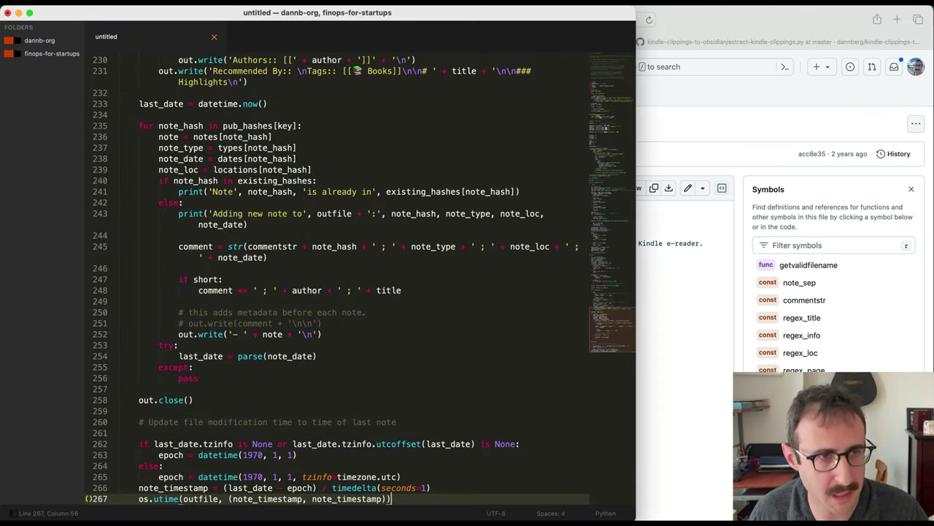
Step: Save the script as extract-kindle-clippings.py in the Desktop's Temp folder
key("super+s")
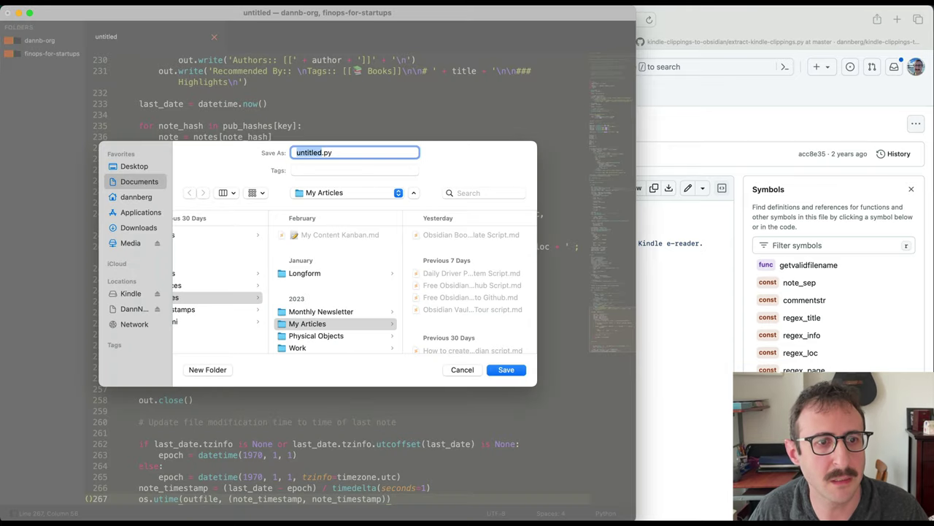
key("super+v")
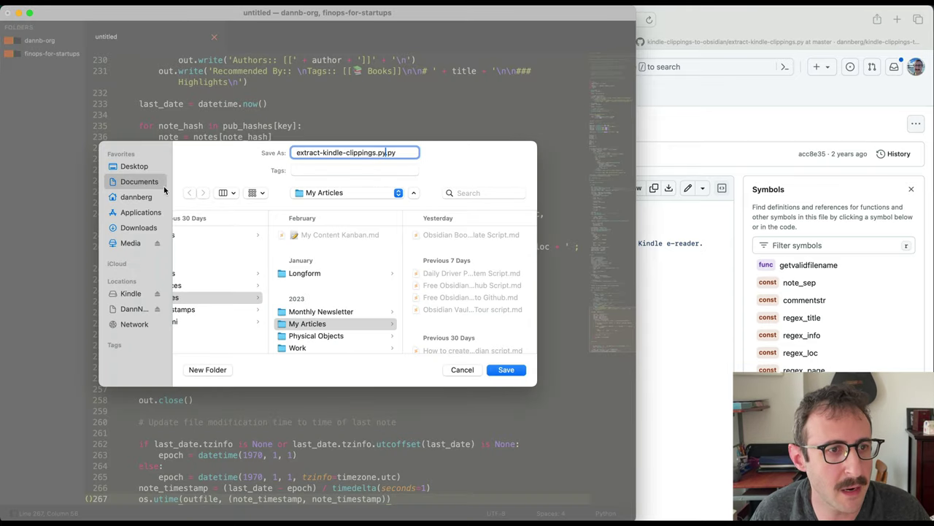
left_click(141, 168)
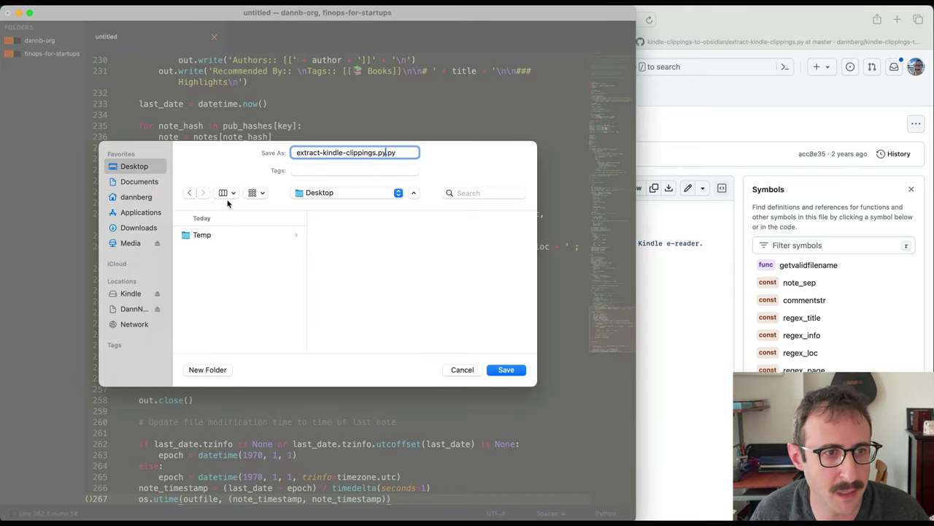
left_click(204, 236)
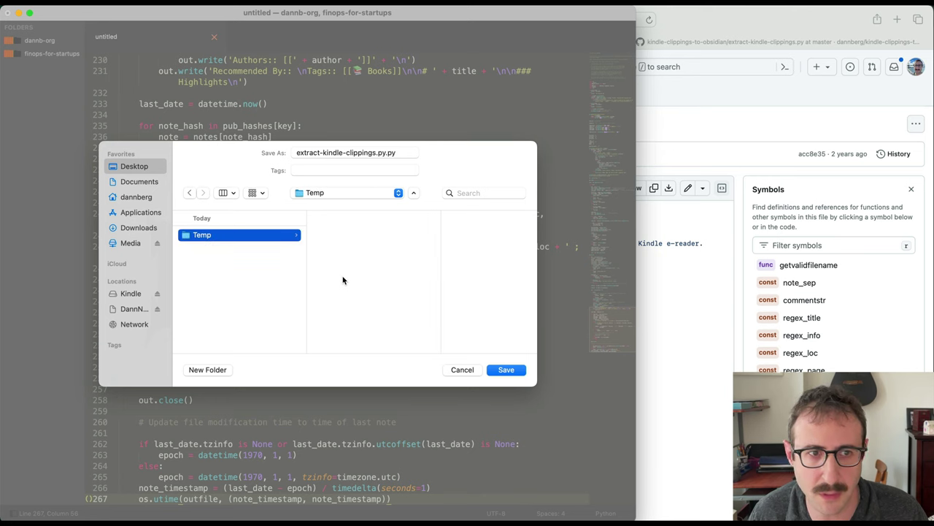
left_click(398, 152)
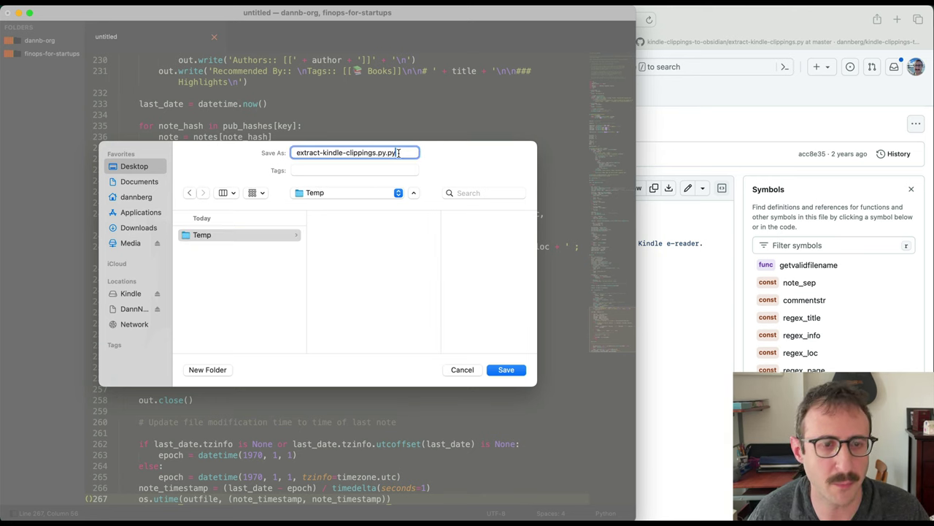
key("BackSpace")
key("BackSpace")
key("BackSpace")
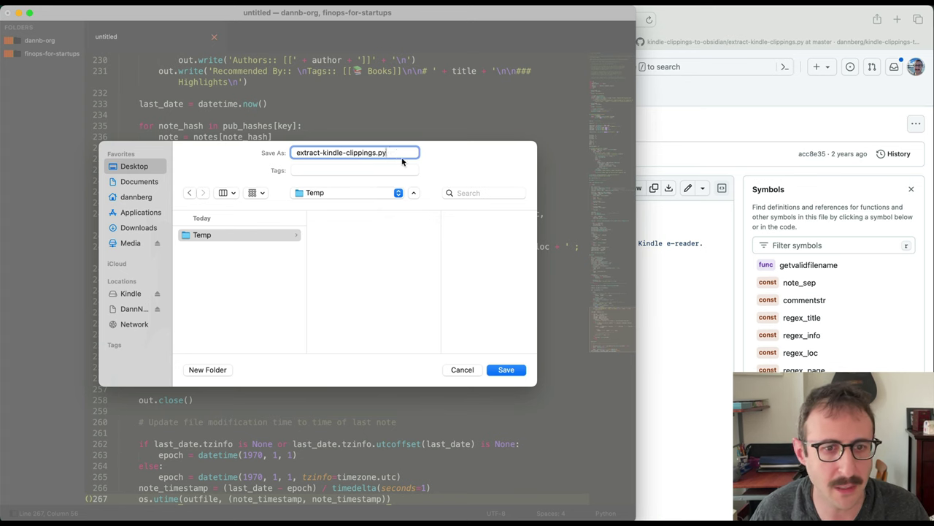
left_click(508, 371)
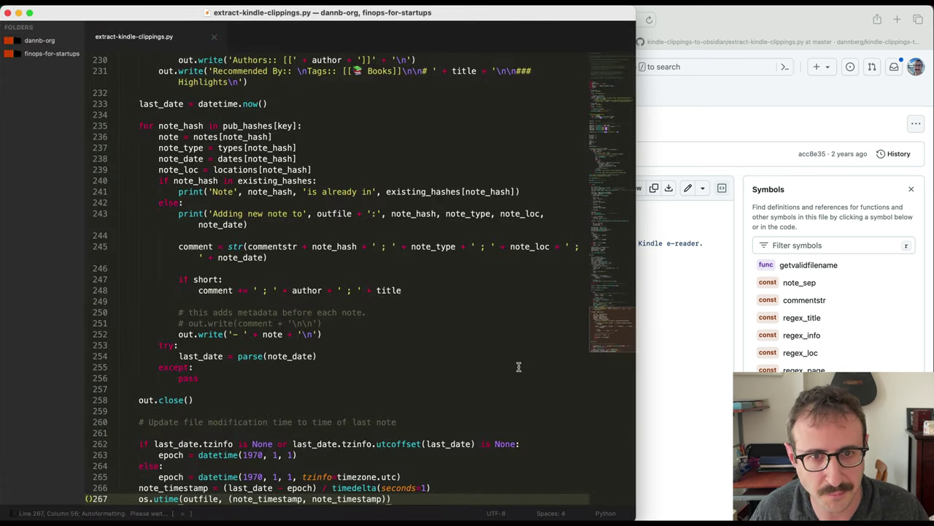
left_click(680, 328)
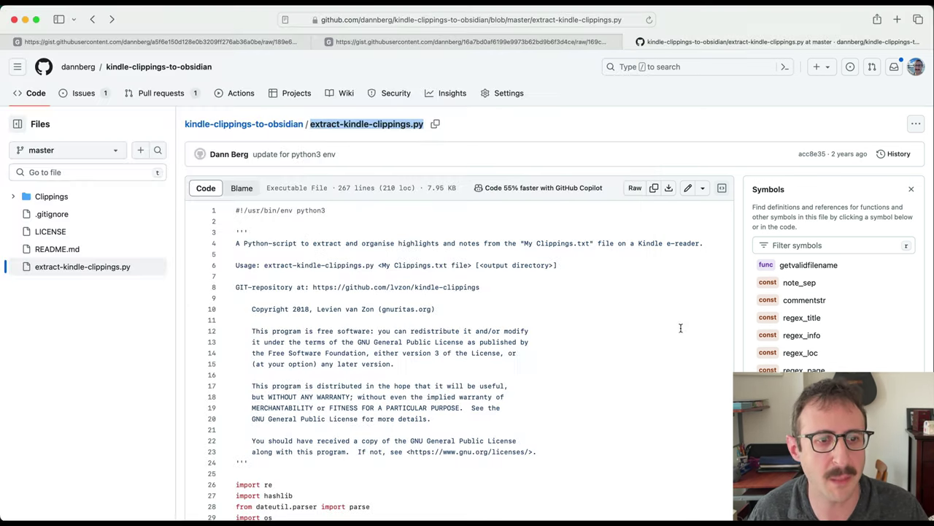
Step: Go back to the repository README and select 'My Clippings.txt' in the How to run steps
left_click(92, 19)
scroll(422, 352, "down", 10)
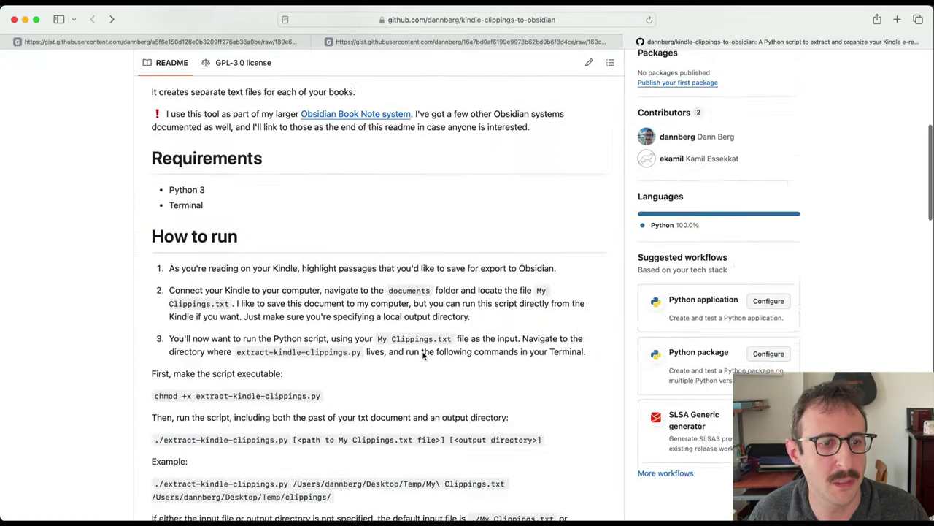
scroll(361, 318, "up", 2)
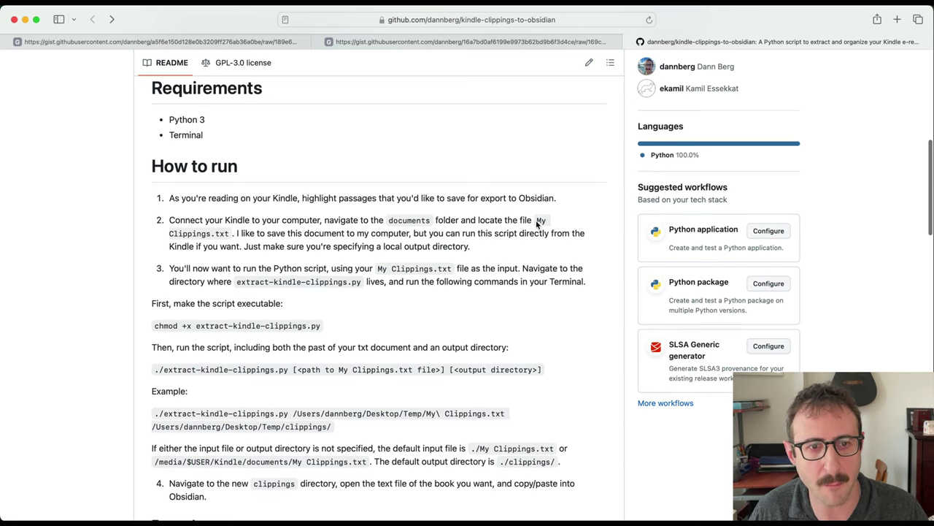
left_click_drag(538, 224, 234, 238)
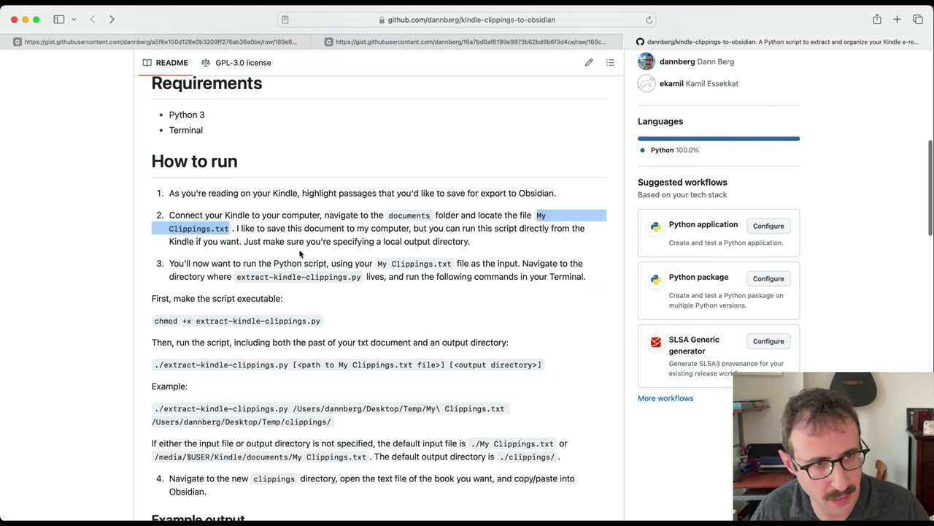
Step: Open Finder with the app launcher
key("alt+space")
type("find")
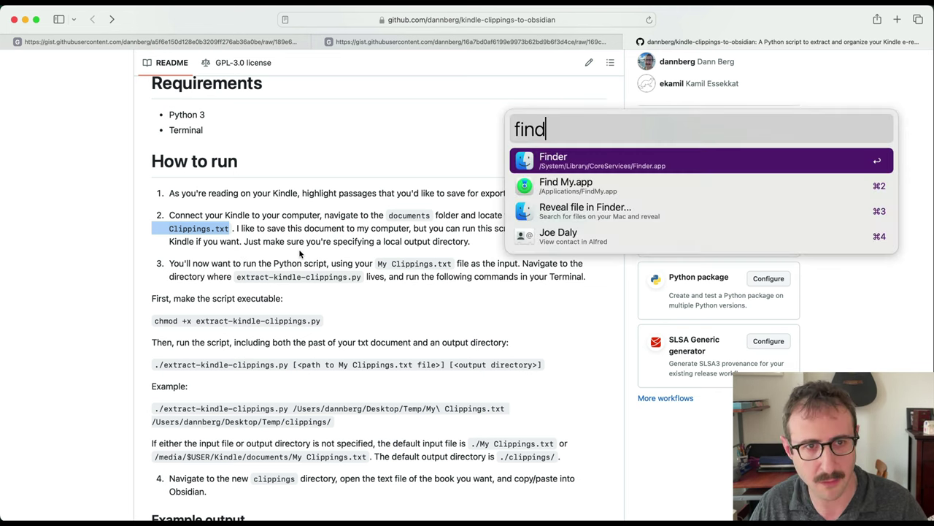
key("Return")
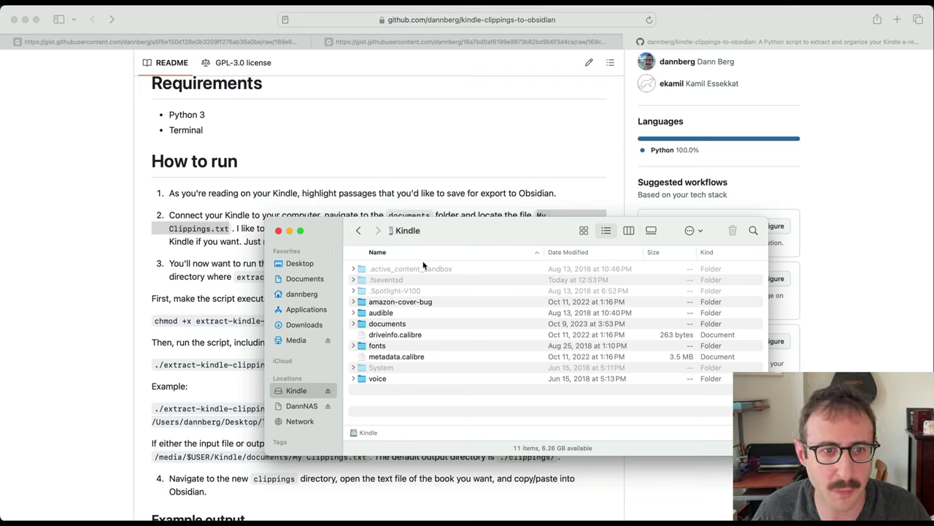
Step: Copy My Clippings.txt from the Kindle's documents folder into Desktop/Temp, then return to Safari's README
double_click(363, 326)
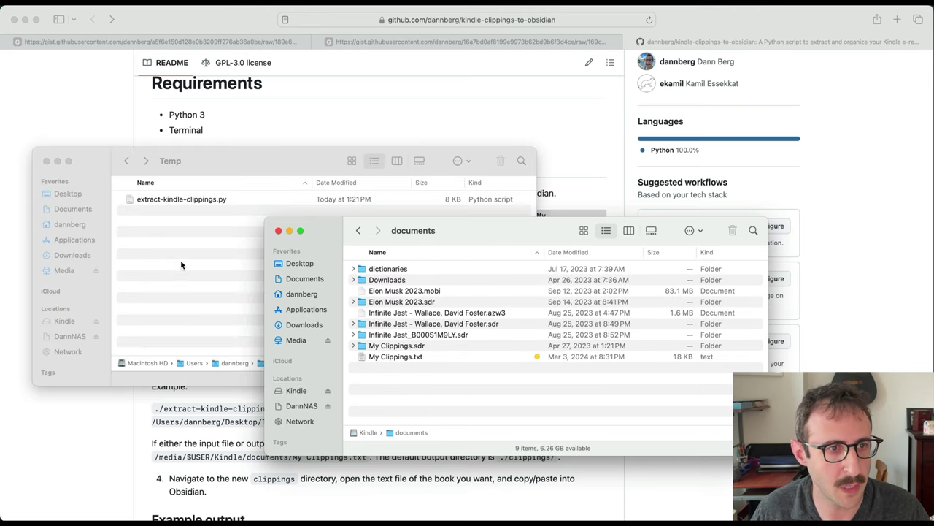
left_click(180, 265)
left_click(570, 390)
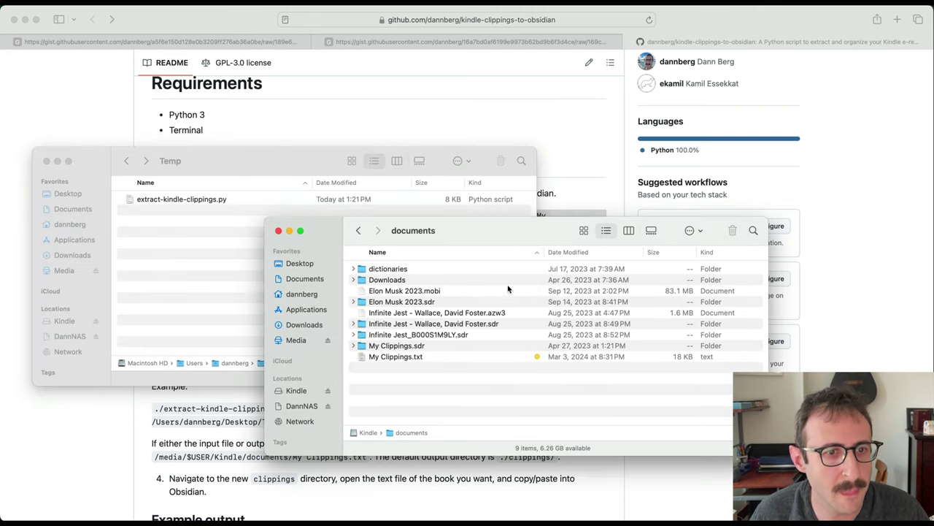
left_click(366, 357)
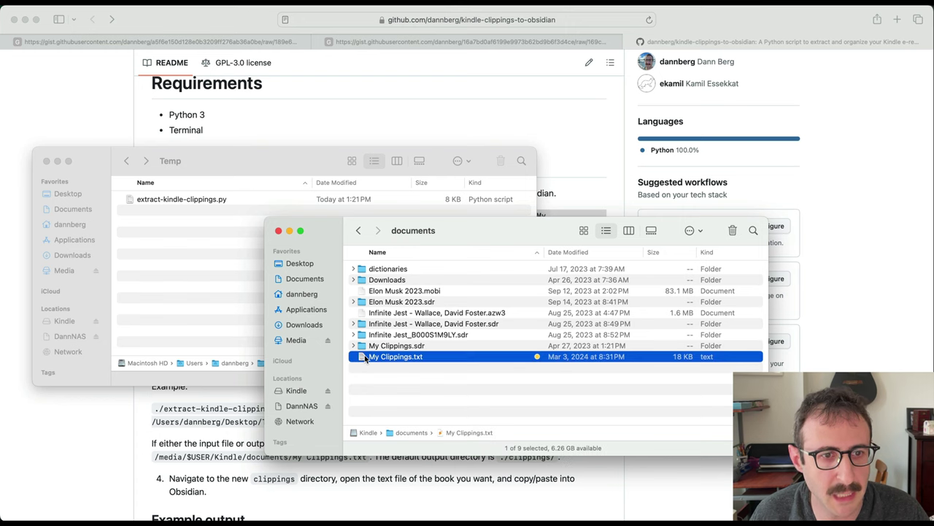
left_click(533, 369)
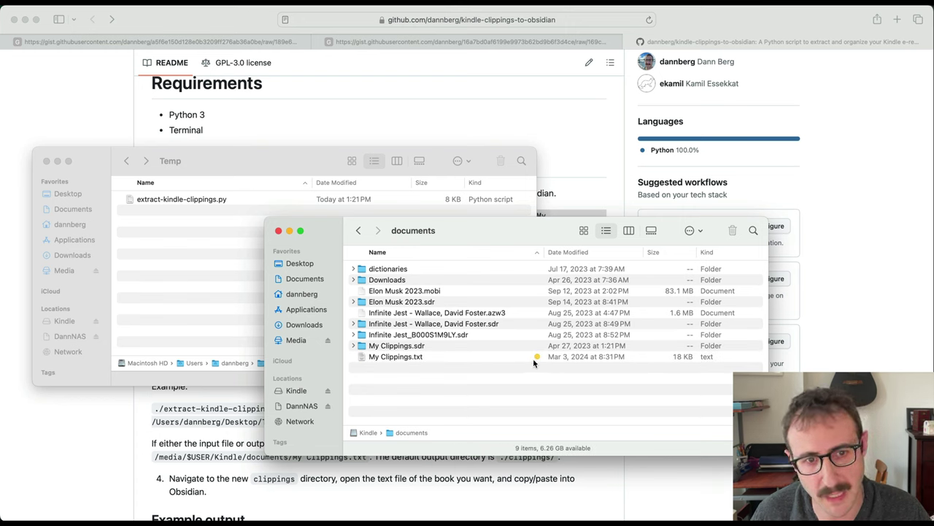
left_click(389, 358)
left_click(700, 230)
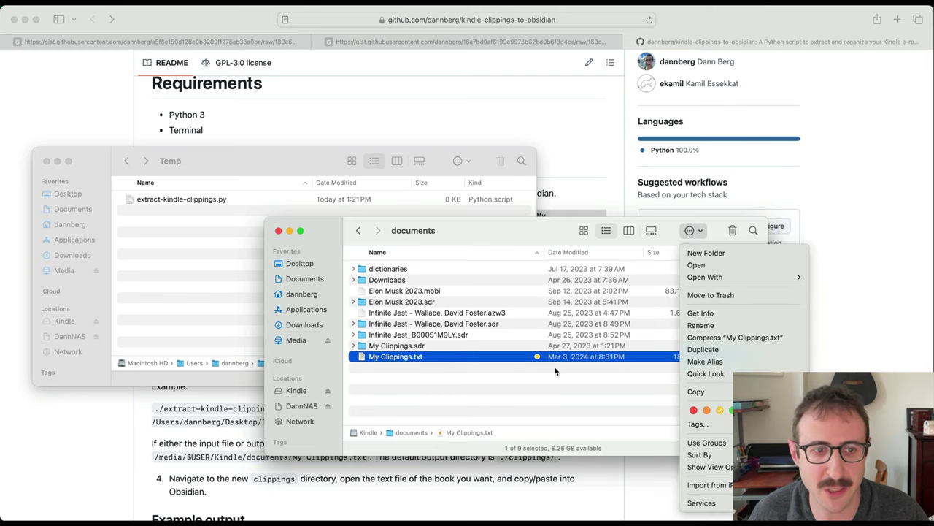
left_click(503, 392)
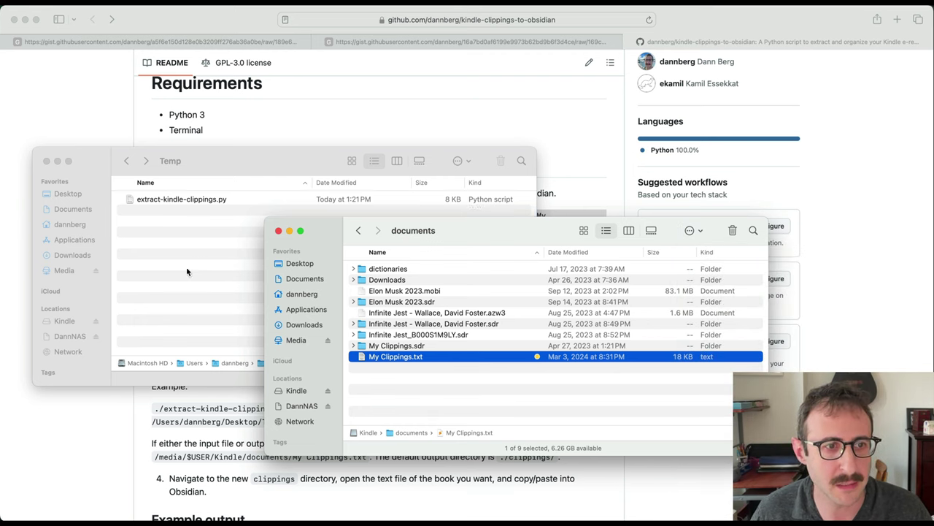
left_click_drag(186, 272, 187, 271)
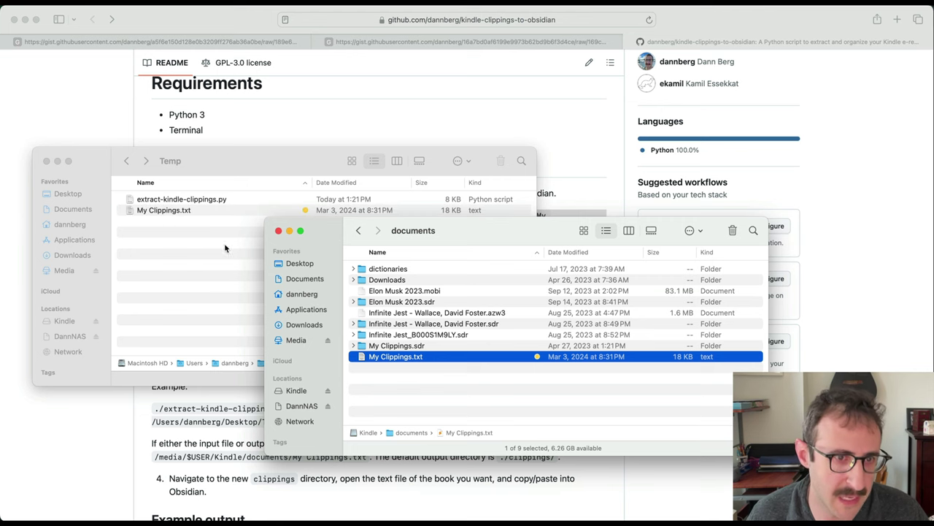
left_click(327, 116)
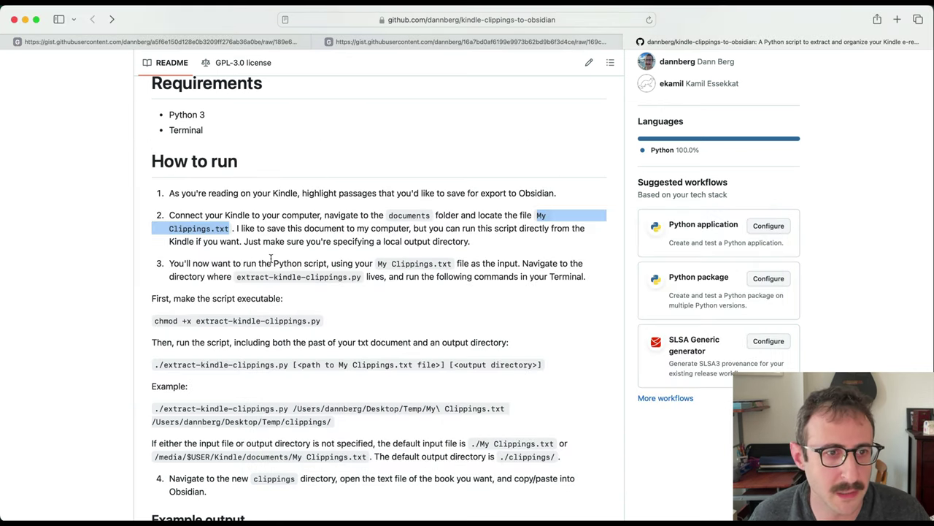
scroll(272, 259, "down", 1)
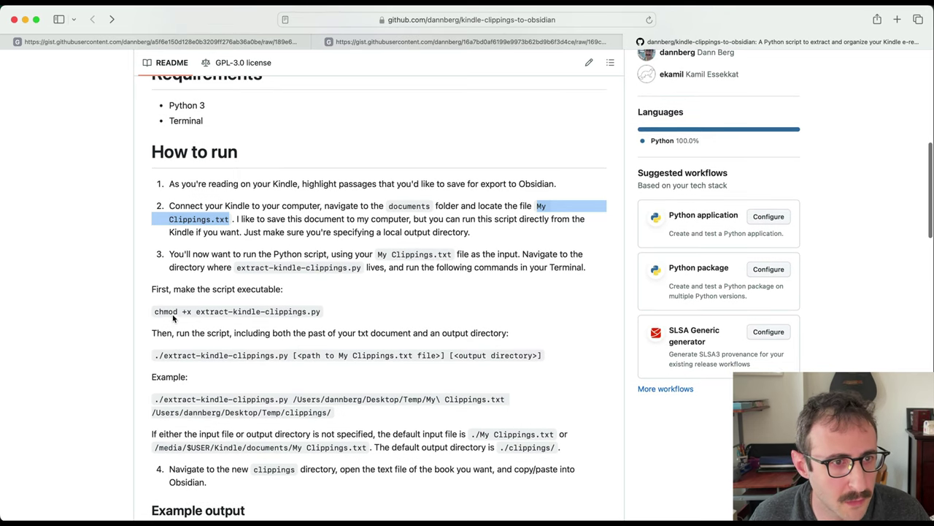
Step: Highlight part of the chmod line in the README's How to run steps and bring up the launcher
left_click(188, 299)
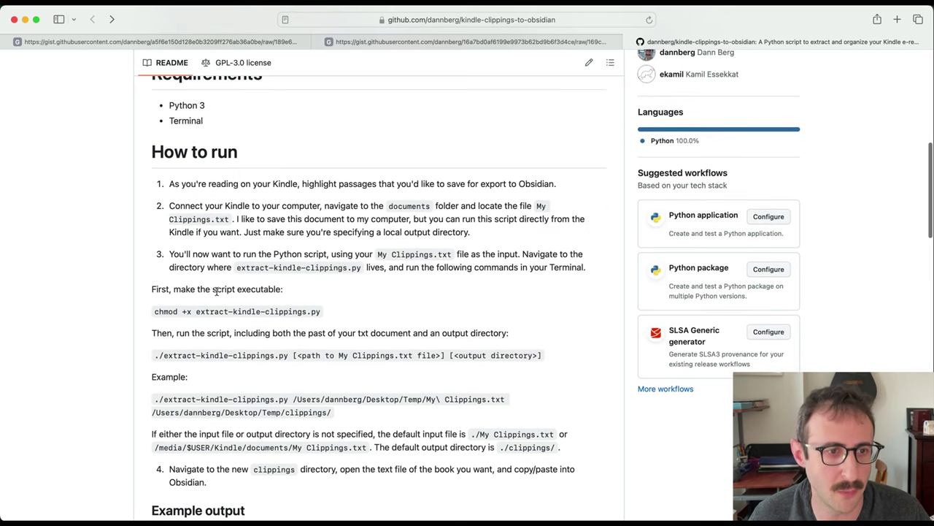
left_click_drag(312, 312, 322, 313)
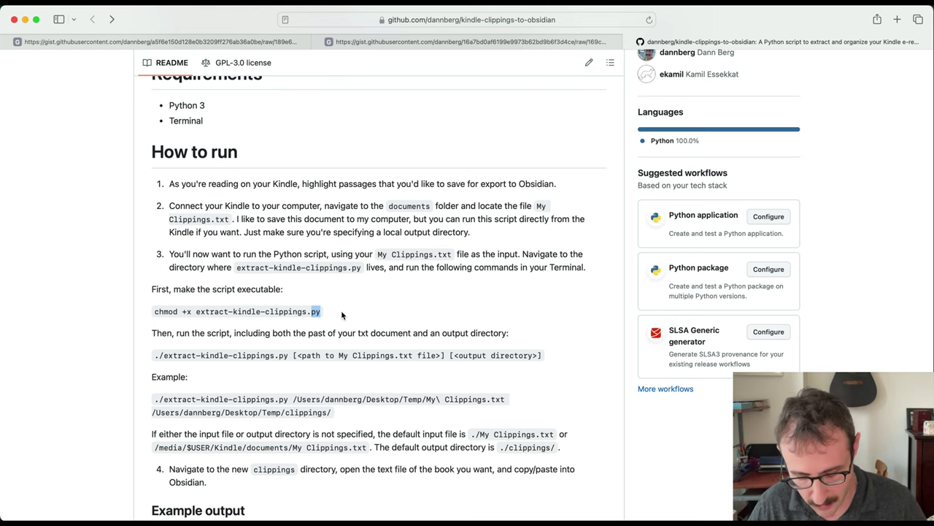
key("super+space")
Step: Launch iTerm and run clear, pwd and ls to confirm the Desktop/Temp folder contents
type("term")
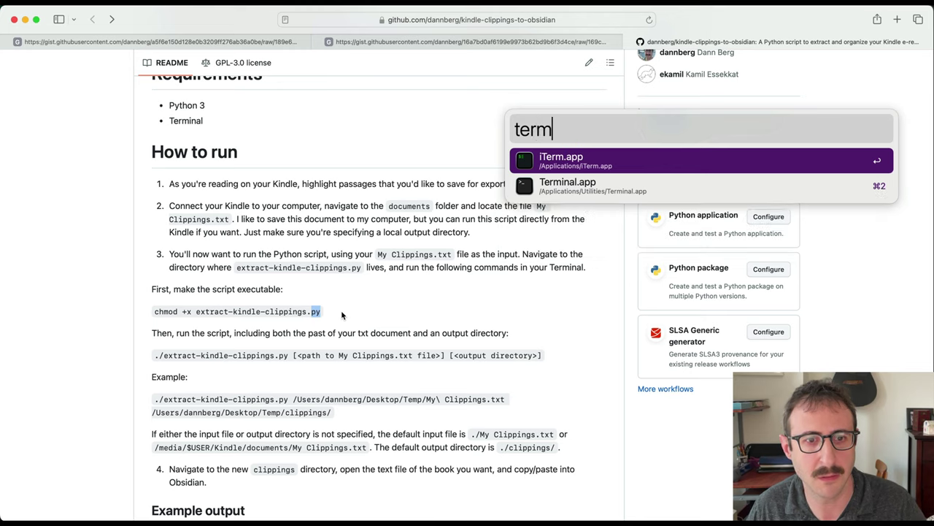
key("Return")
type("clear")
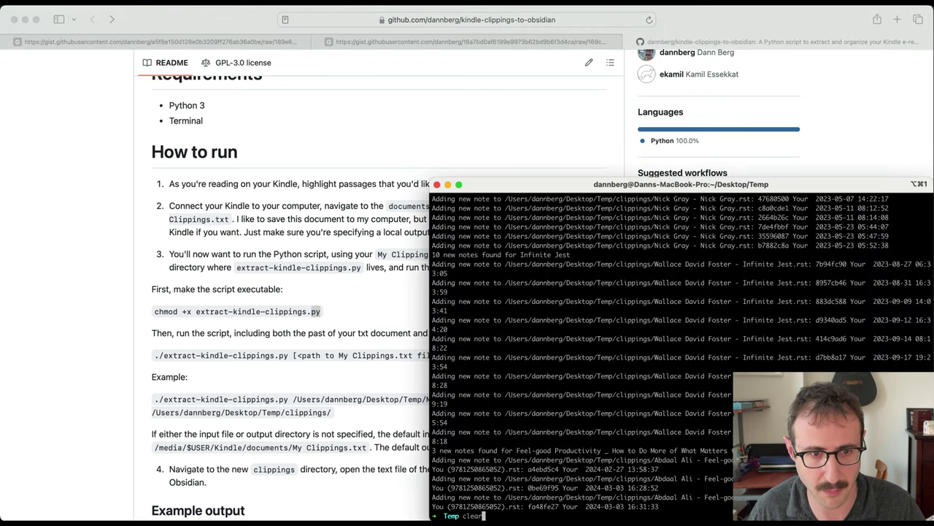
key("Return")
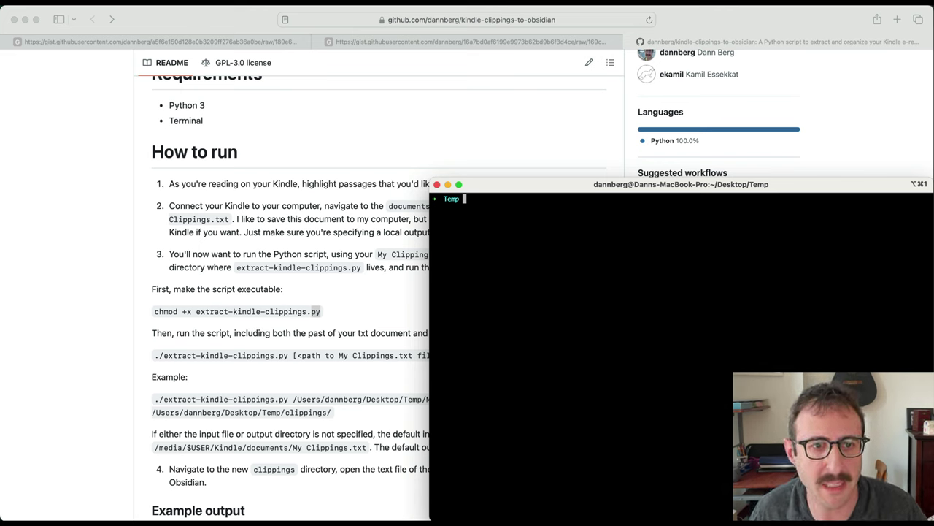
type("pwd")
key("Return")
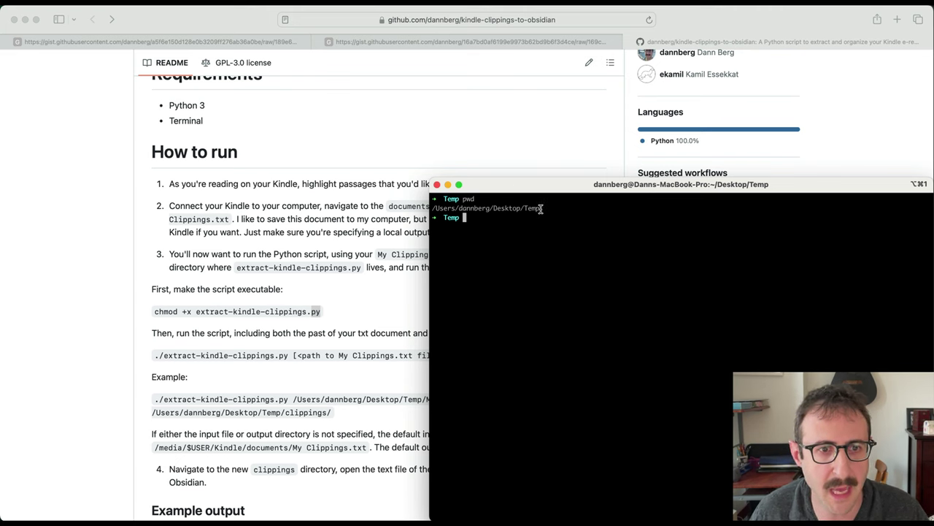
type("ls")
key("Return")
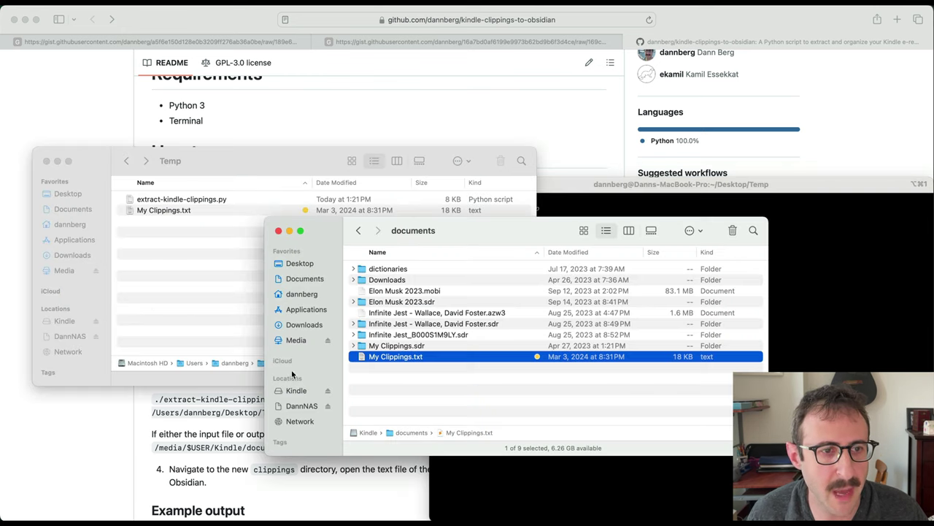
Step: Check extract-kindle-clippings.py and My Clippings.txt in the Temp Finder window, then return to iTerm
left_click(210, 316)
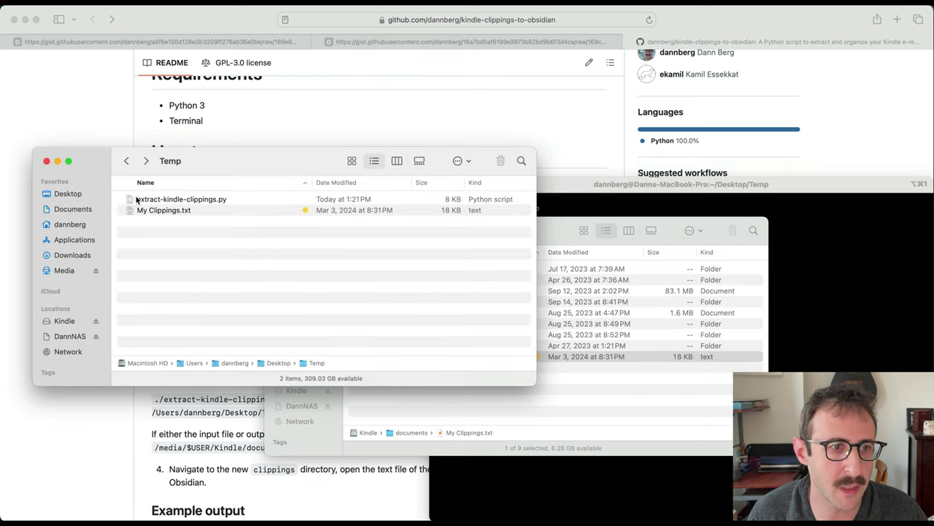
left_click(135, 200)
left_click(137, 211)
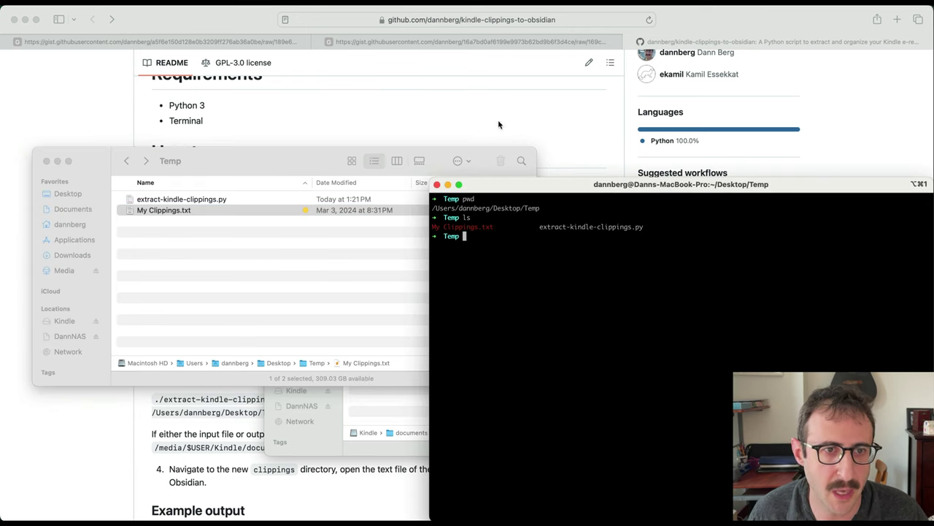
left_click(549, 119)
key("super+space")
type("term")
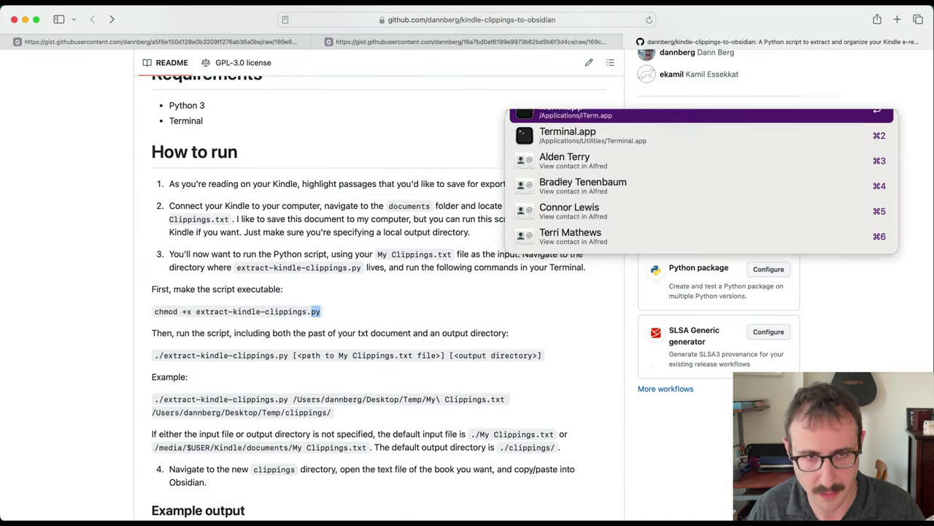
key("Return")
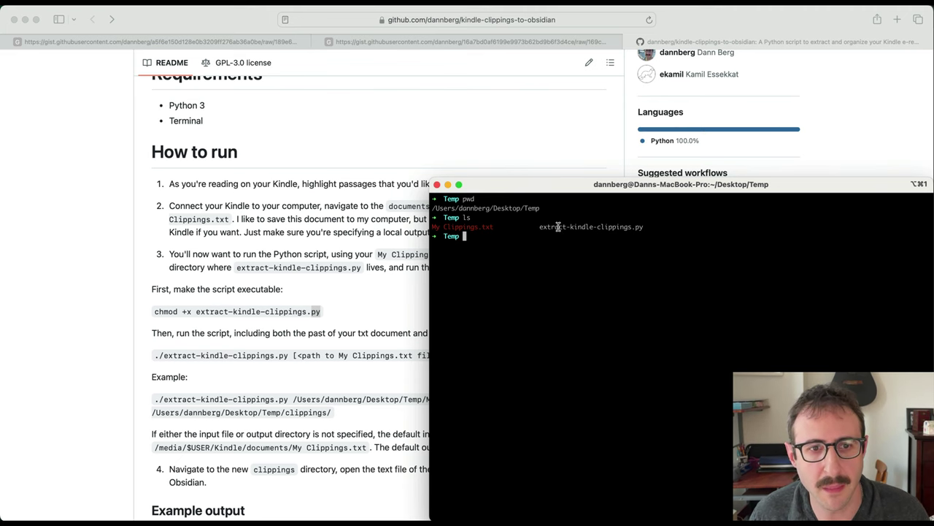
left_click_drag(538, 226, 659, 230)
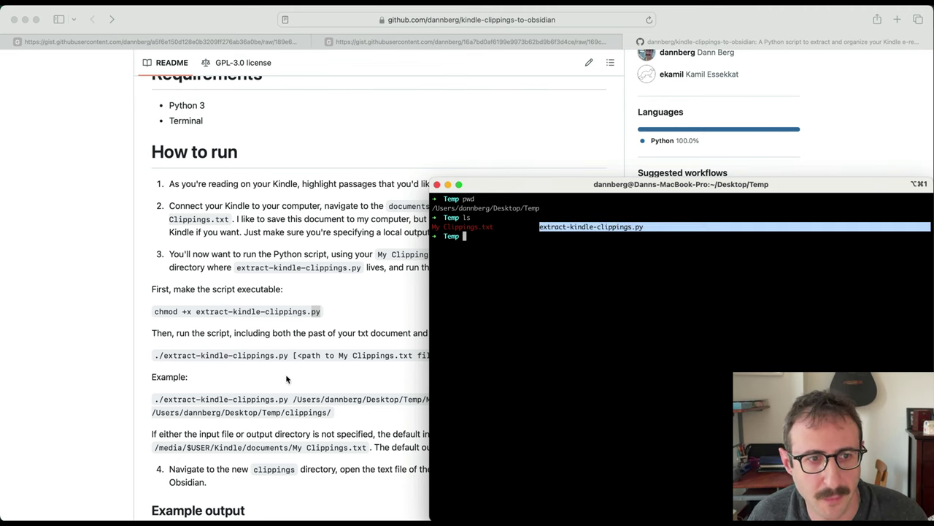
scroll(170, 337, "down", 2)
Step: Run chmod +x extract-kindle-clippings.py, letting Tab complete the file name
left_click(529, 315)
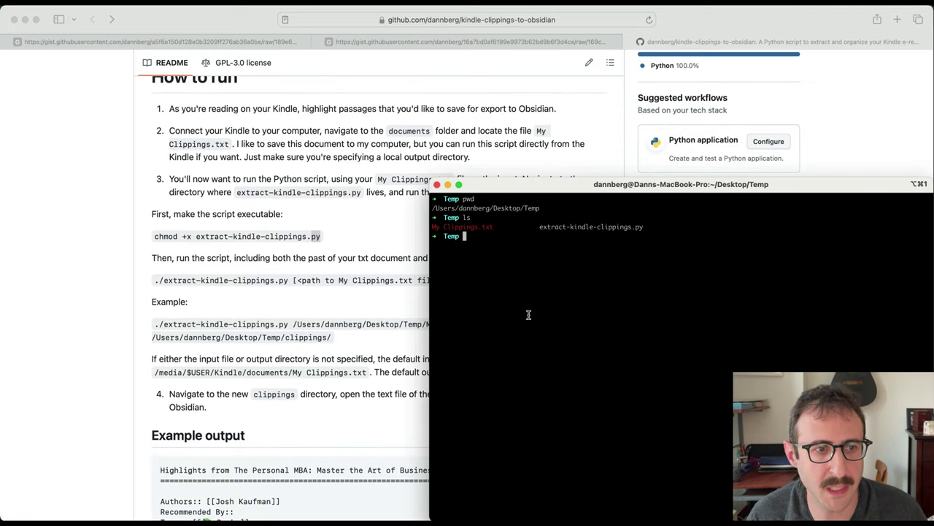
type("chmod")
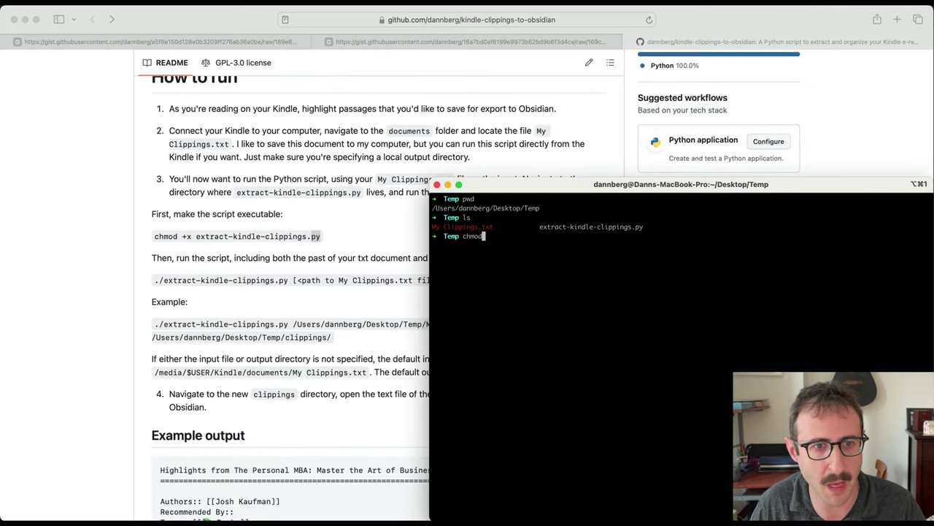
type(" +x")
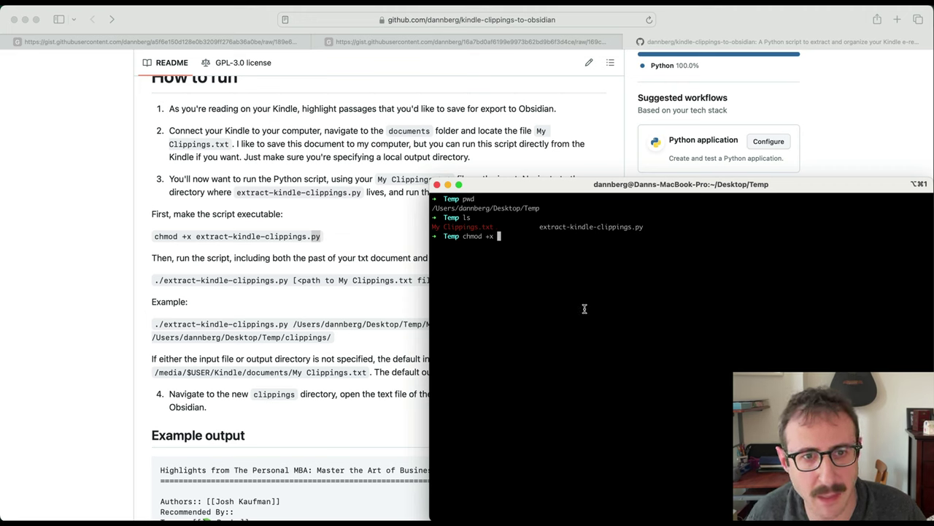
type(" extra")
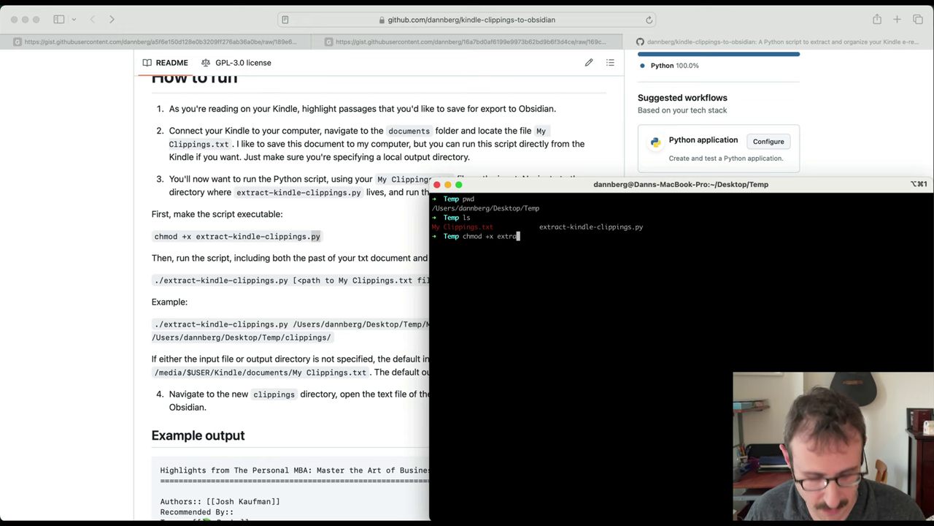
key("Tab")
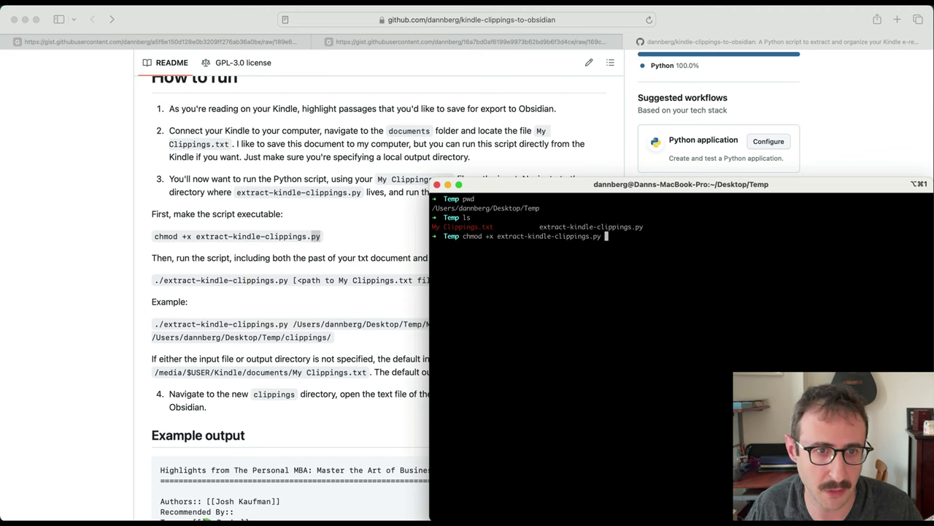
key("Return")
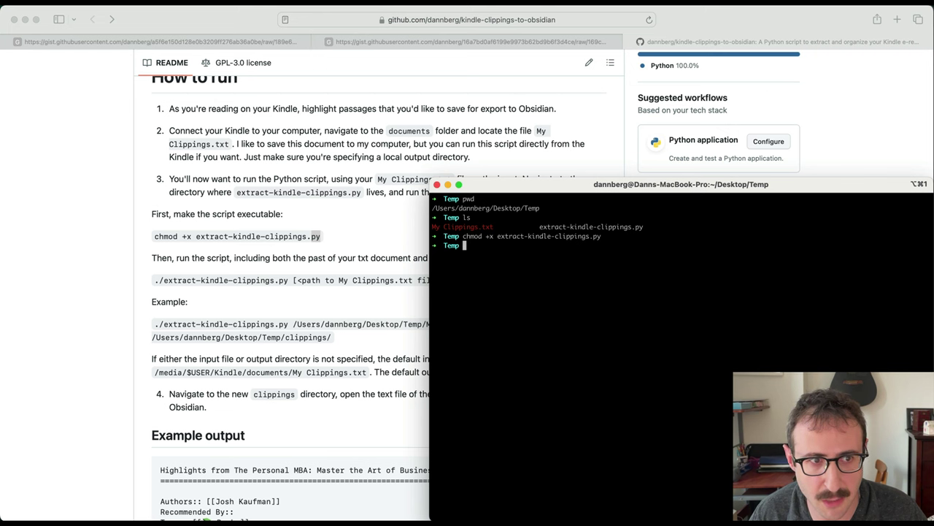
scroll(304, 341, "down", 4)
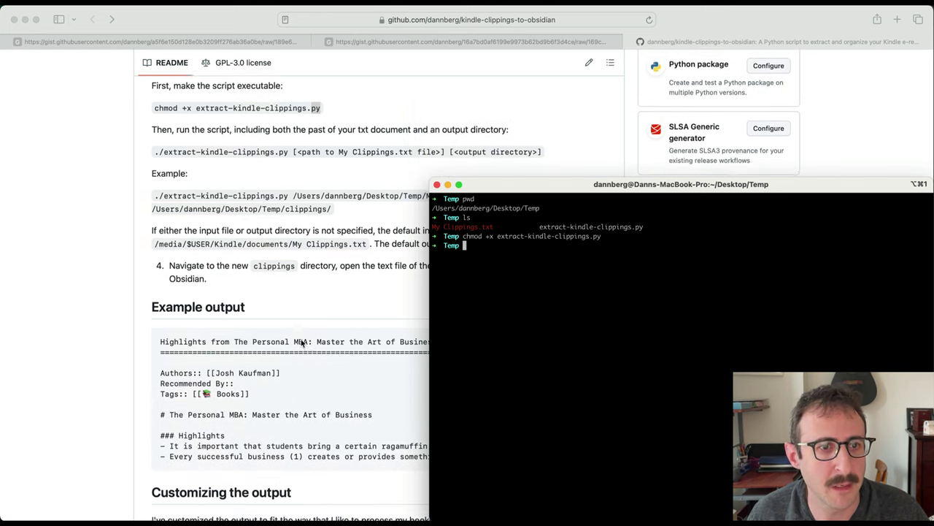
Step: Select the README's example ./extract-kindle-clippings.py run command, checking its input and output paths
left_click(167, 158)
left_click_drag(155, 152, 558, 148)
left_click(307, 151)
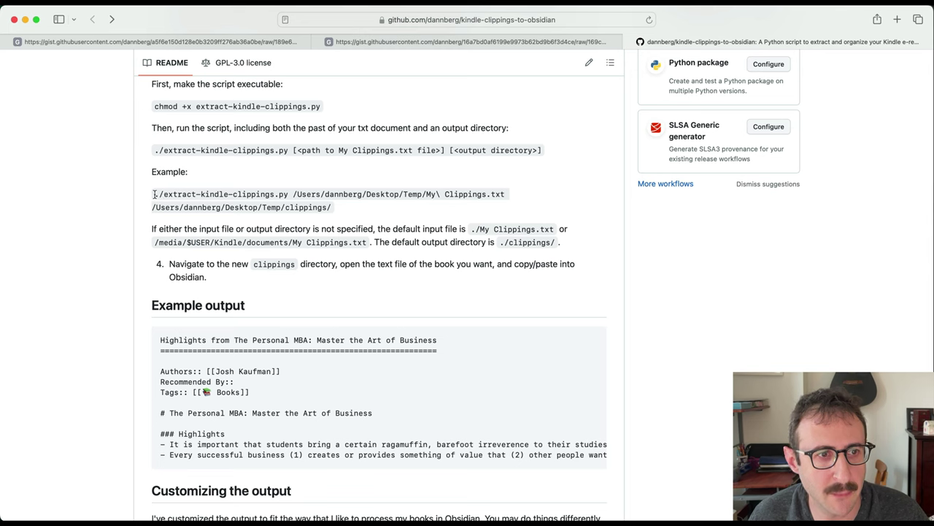
double_click(347, 194)
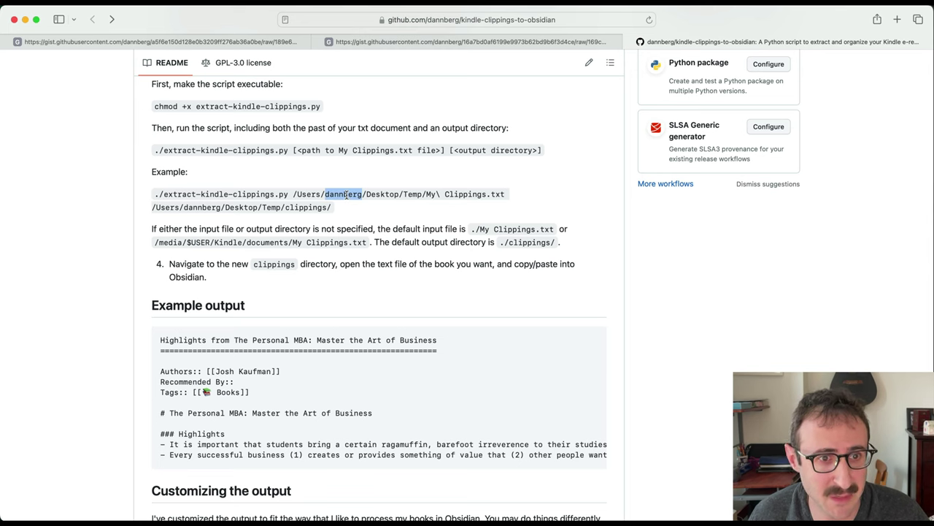
double_click(198, 207)
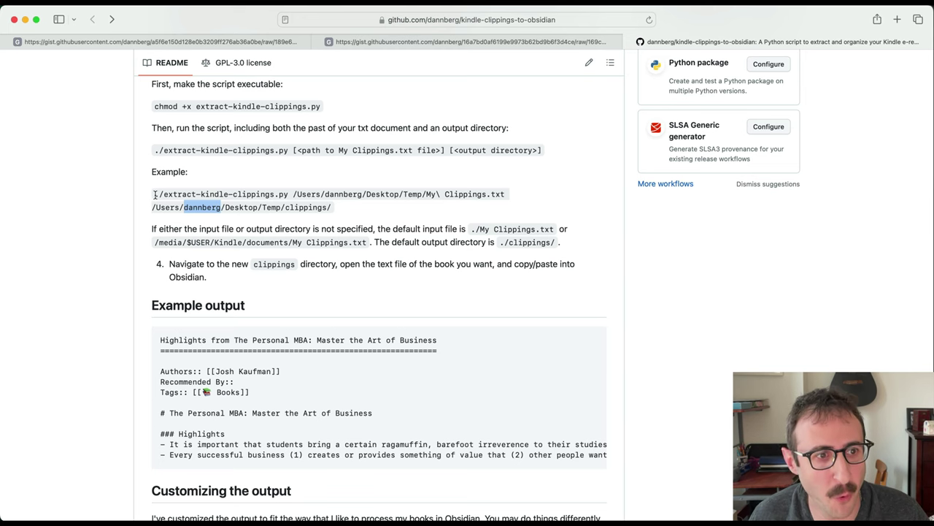
left_click_drag(155, 195, 333, 203)
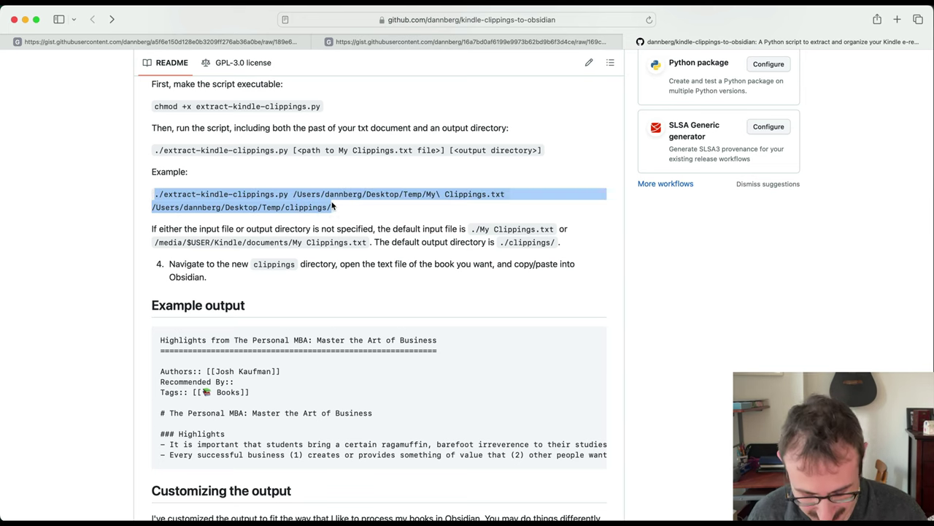
key("super+space")
Step: Paste the example extract-kindle-clippings.py command at the iTerm prompt
type("ter")
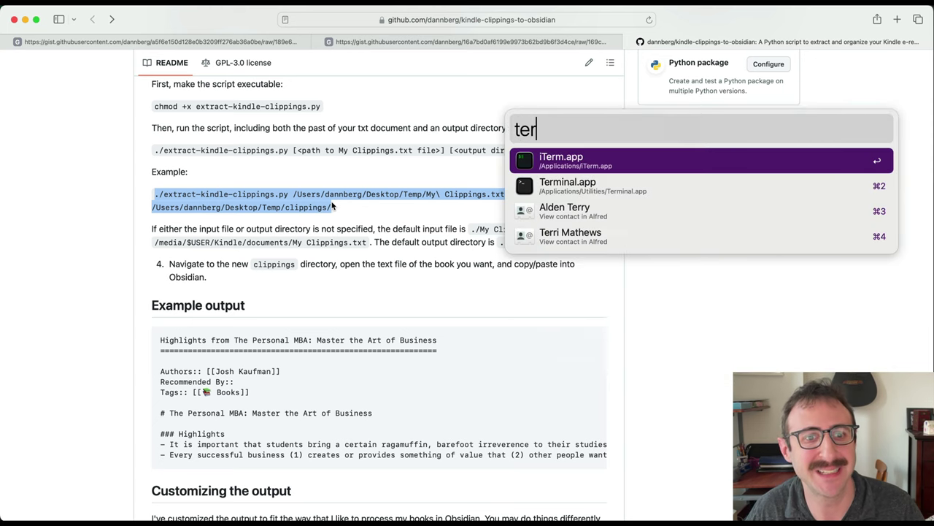
key("Return")
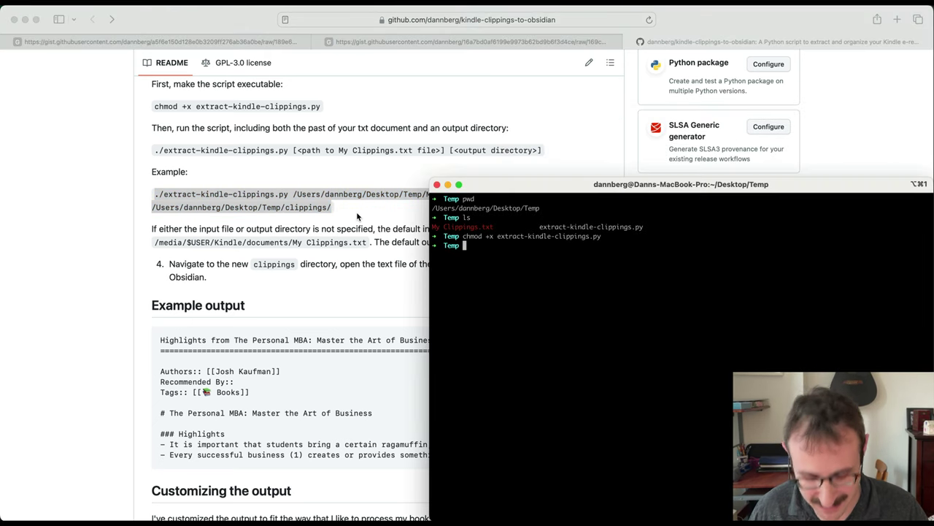
type("./extract-kindle-clippings.py /Users/dannberg/Desktop/Temp/My\\ Clippings.txt /Users/dannberg/Desktop/Temp/clippings")
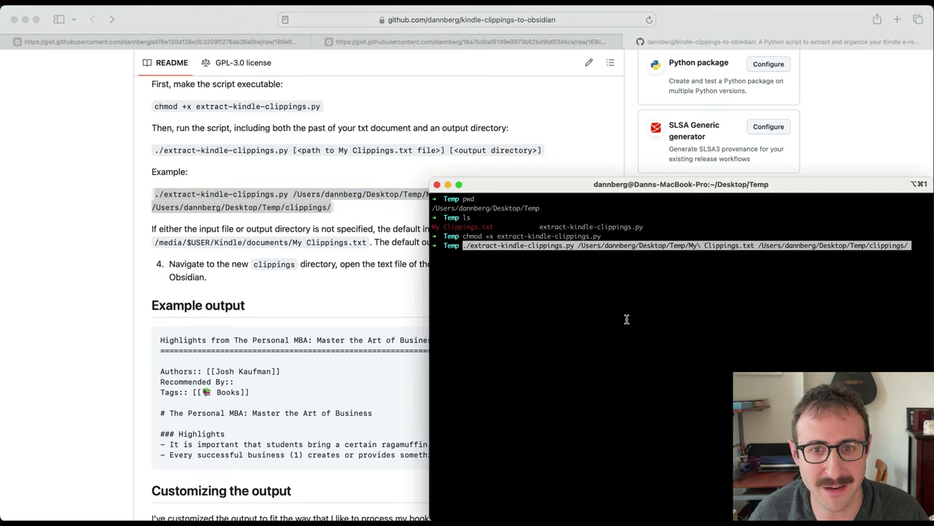
type("/")
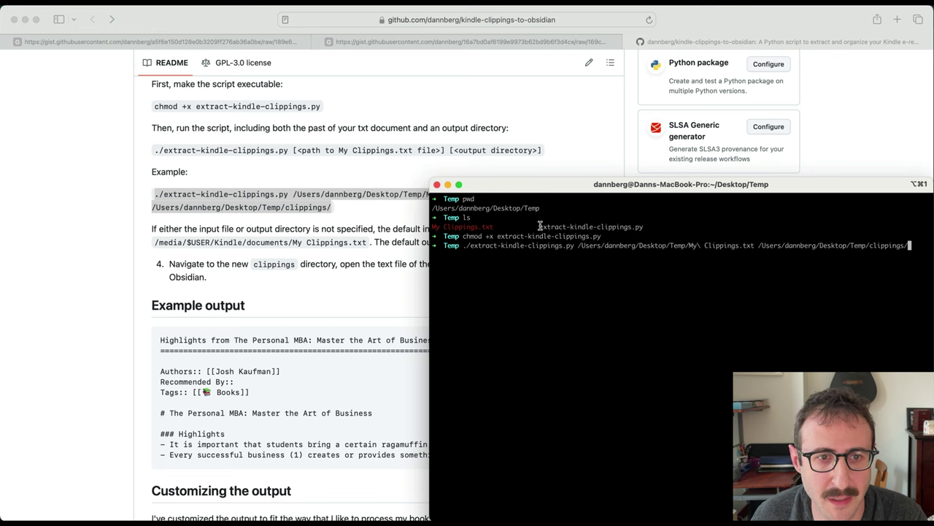
left_click_drag(539, 226, 645, 227)
left_click(646, 271)
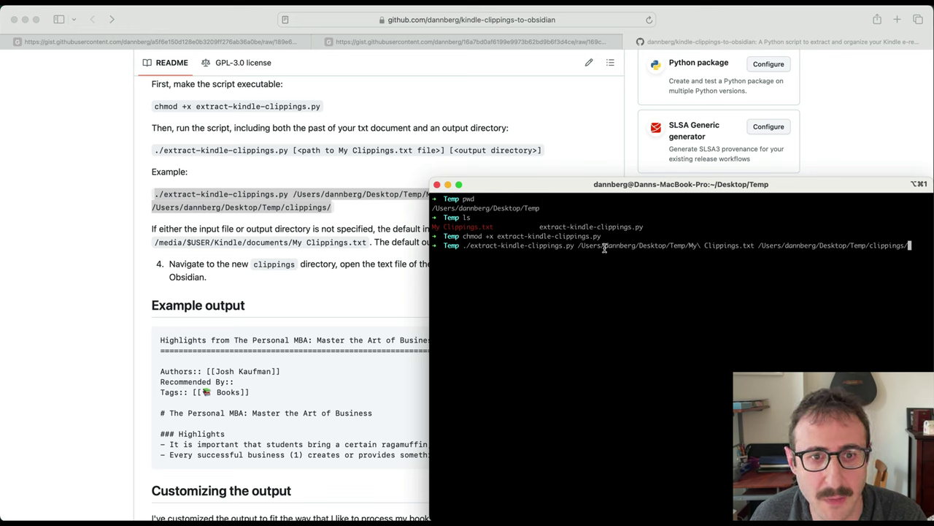
Step: Review the command's My Clippings.txt input path and clippings output folder path
double_click(675, 246)
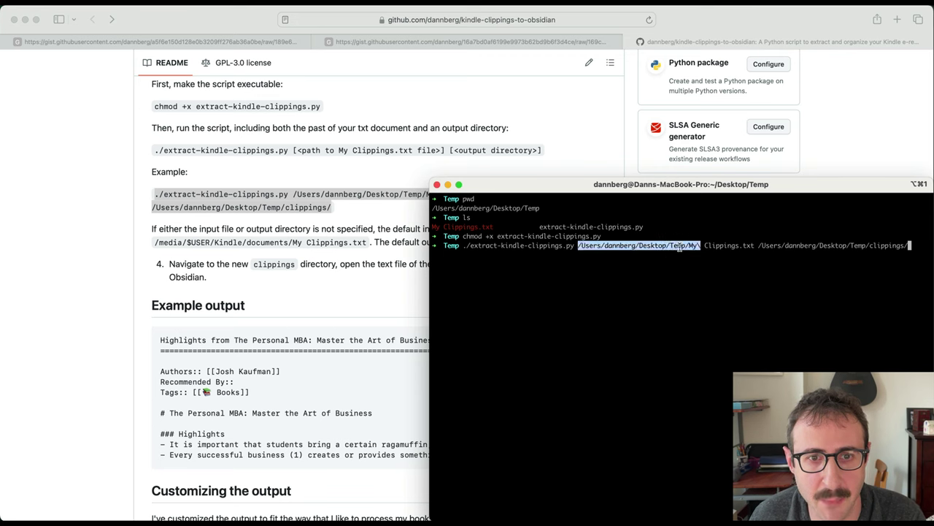
left_click(719, 245)
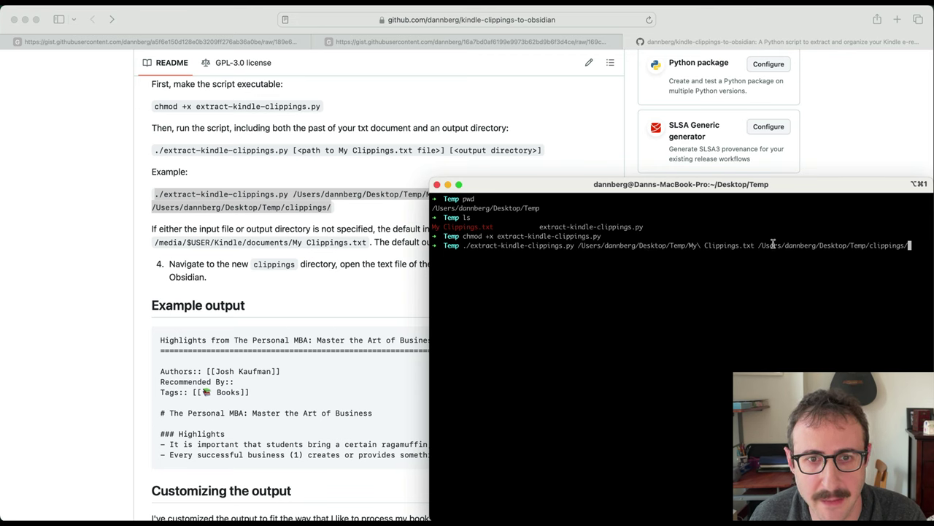
left_click_drag(759, 246, 911, 246)
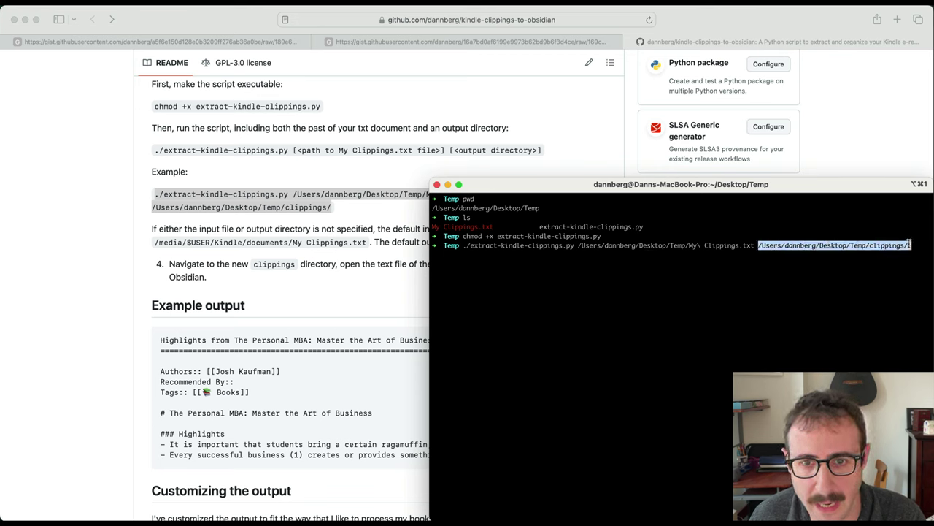
left_click(810, 248)
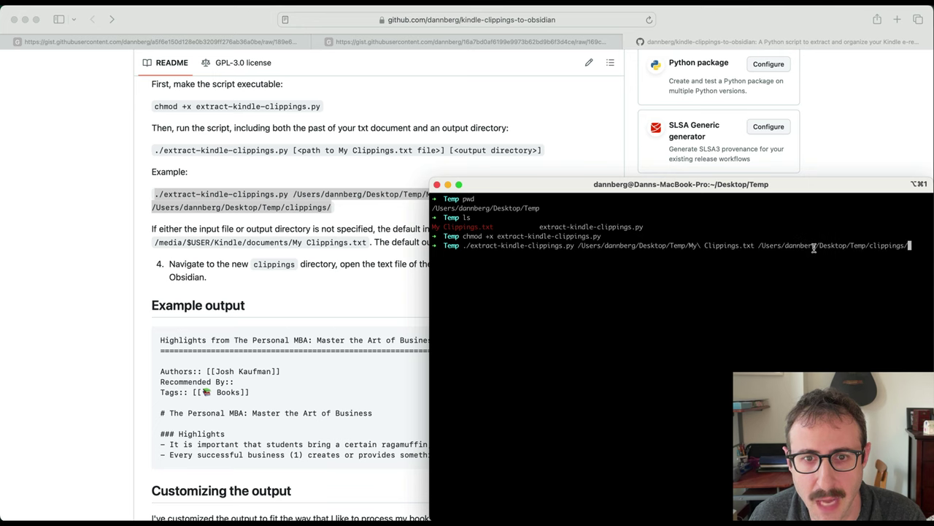
double_click(889, 246)
left_click(857, 246)
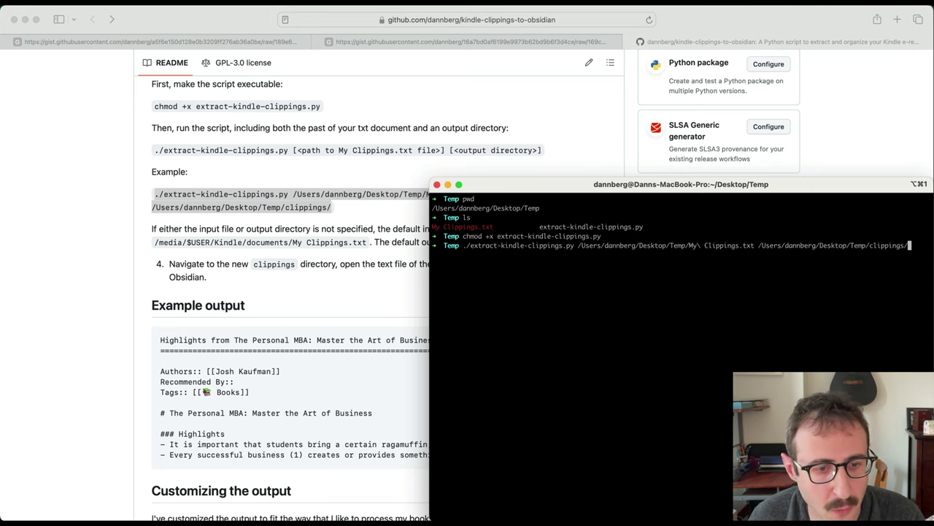
key("super+Tab")
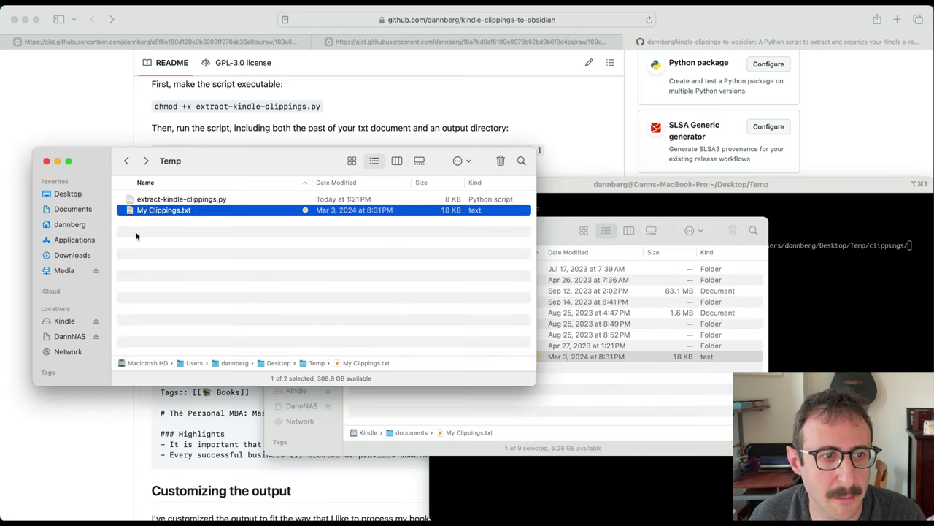
left_click_drag(132, 212, 252, 297)
Step: Compare the command against the README's usage line, then return to iTerm
left_click(334, 82)
triple_click(343, 207)
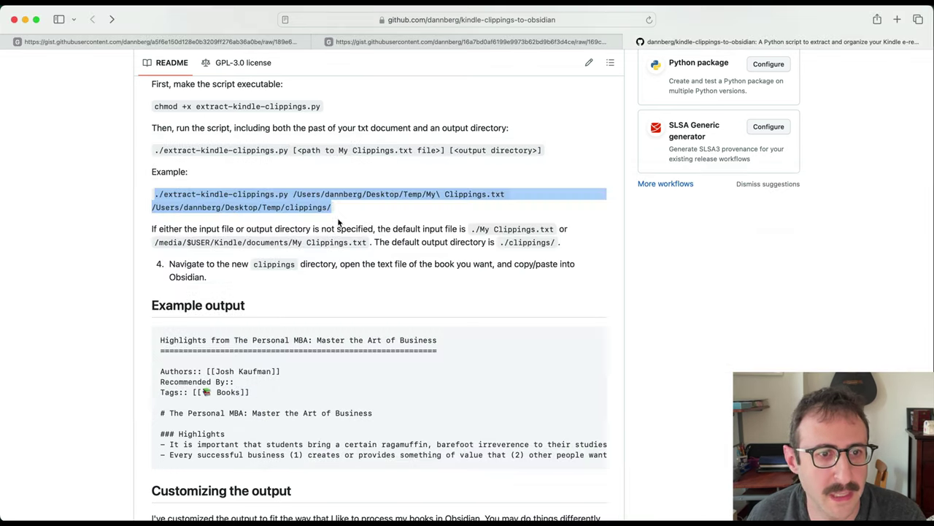
left_click(331, 210)
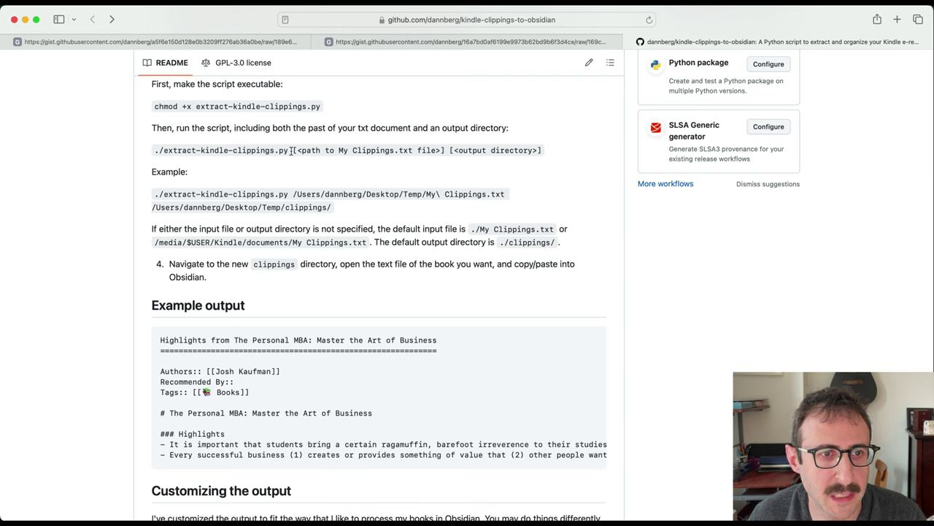
left_click_drag(292, 150, 445, 150)
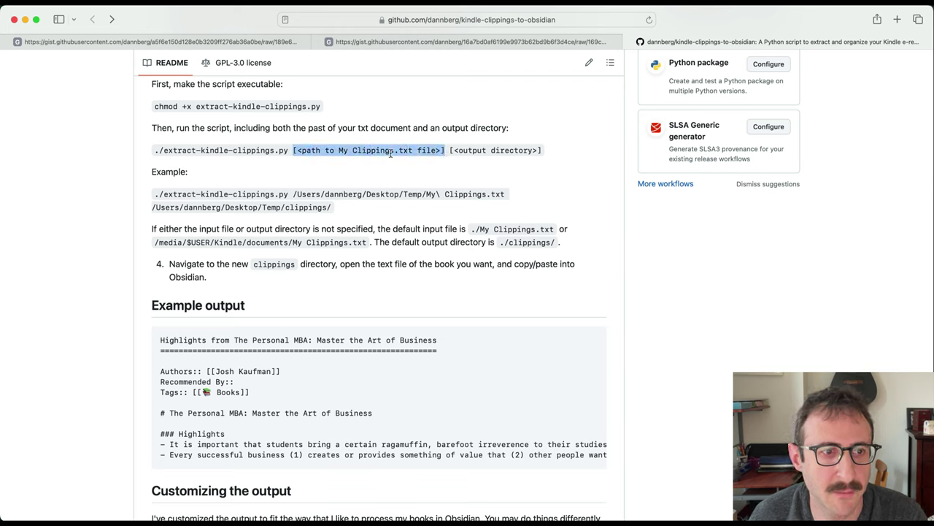
left_click(154, 152)
left_click_drag(154, 152, 290, 150)
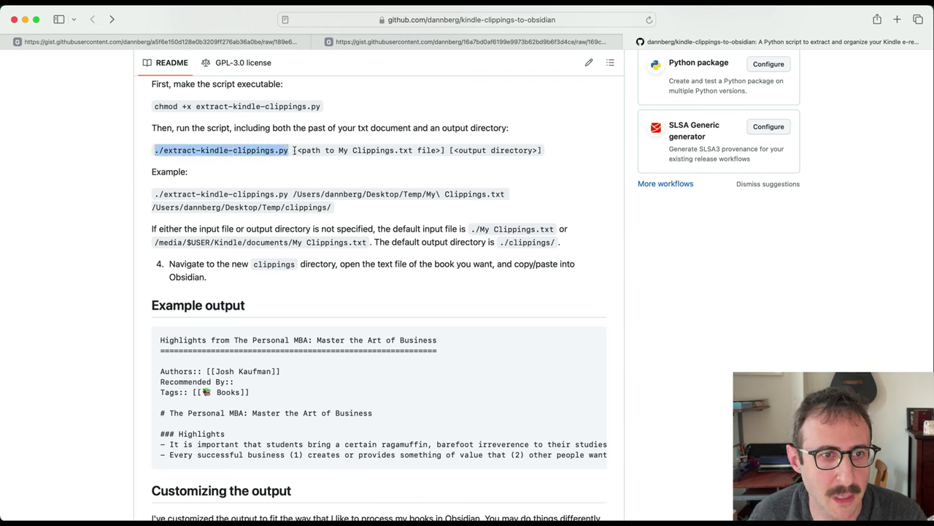
left_click(294, 150)
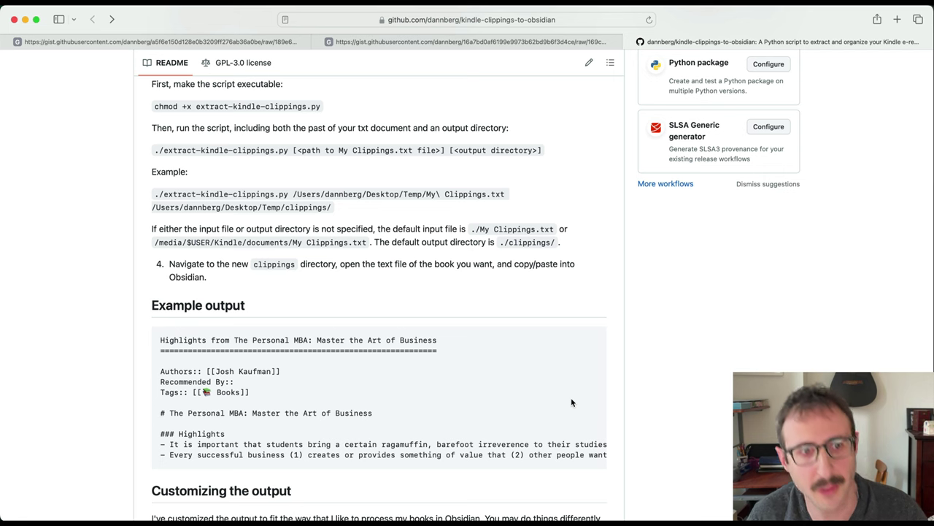
key("super+space")
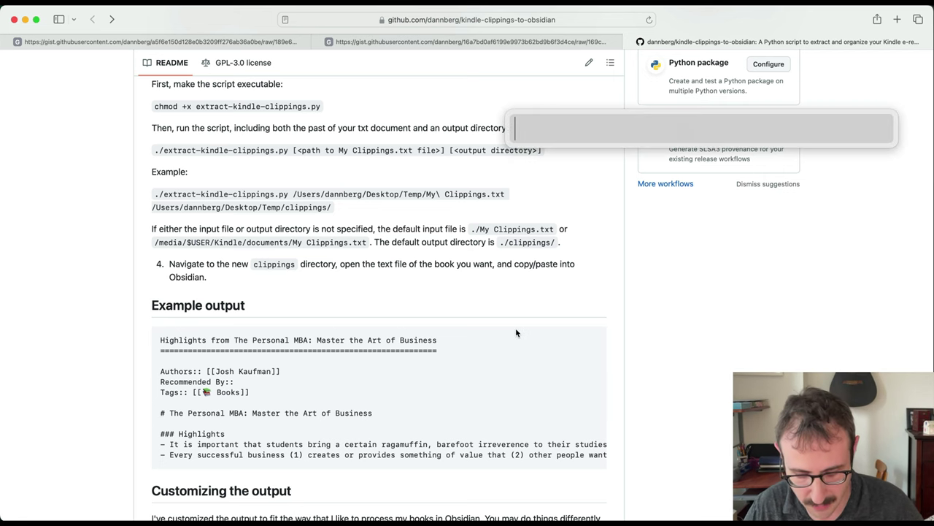
type("ite")
key("Return")
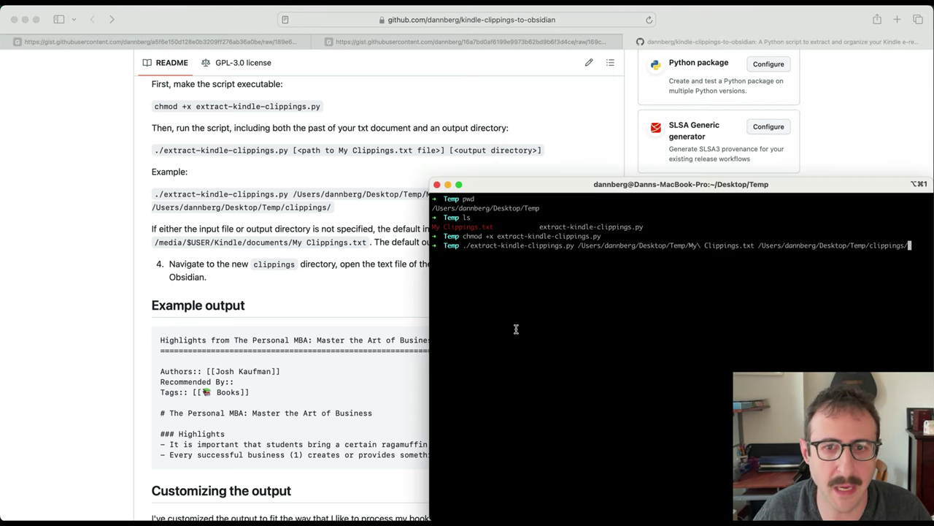
Step: Run the extraction command, then open the new clippings folder in Finder and select the book's .rst file
key("Return")
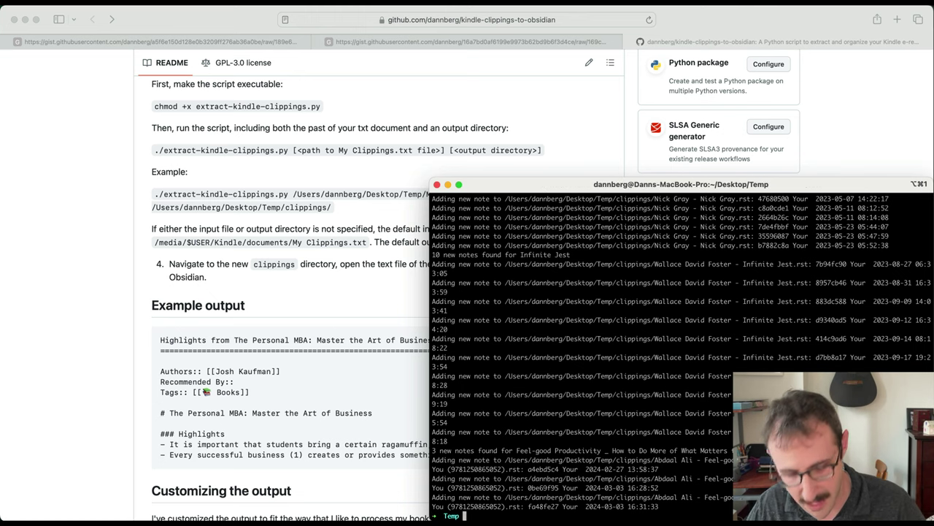
key("super+space")
type("find")
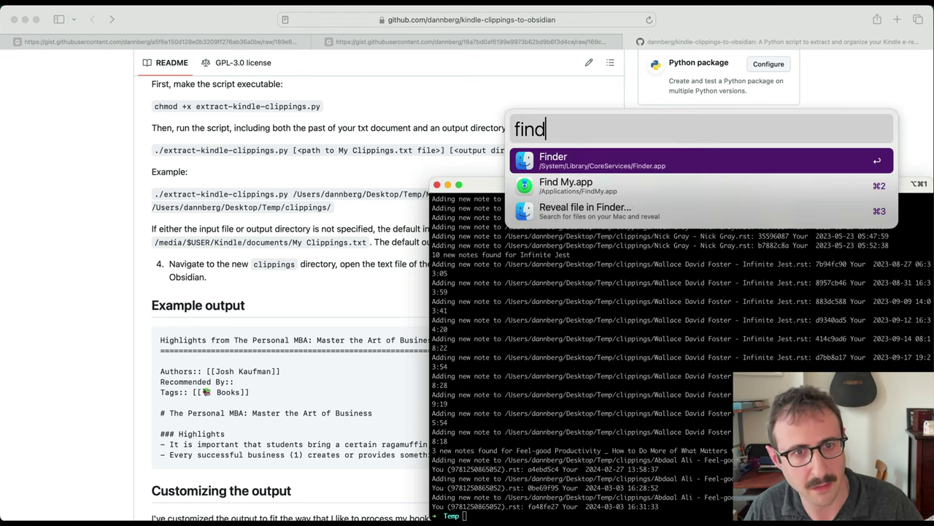
key("Return")
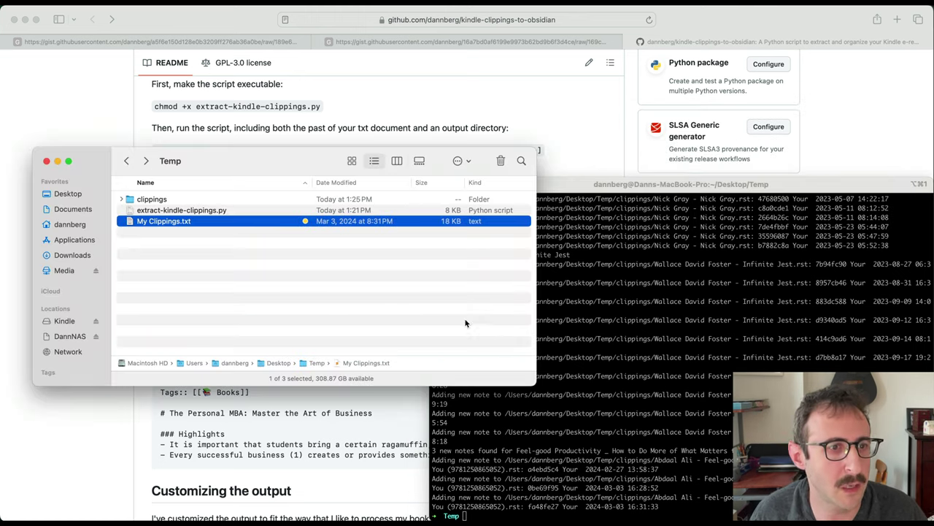
left_click(131, 203)
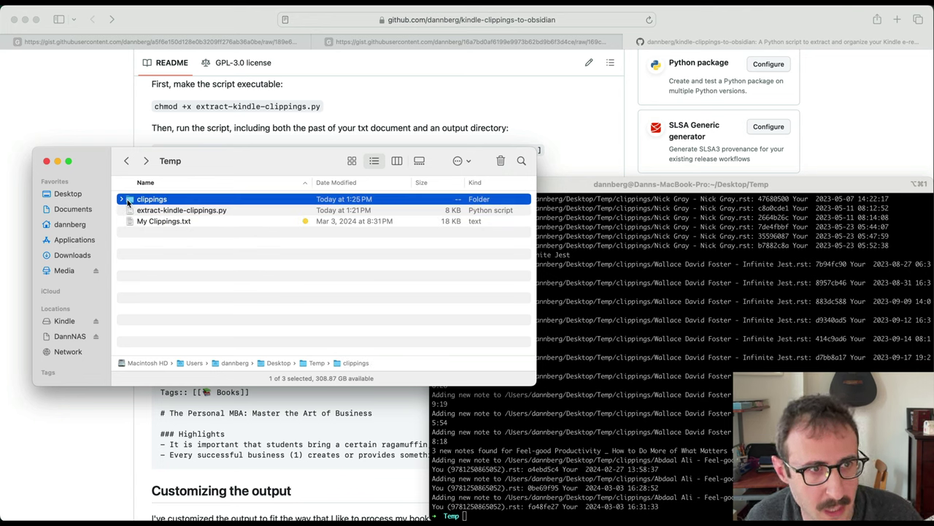
double_click(134, 202)
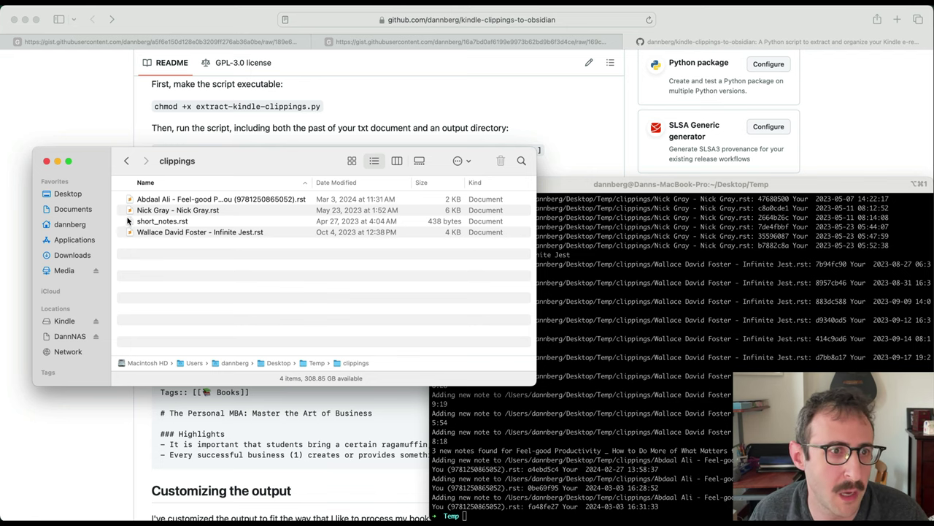
left_click(129, 211)
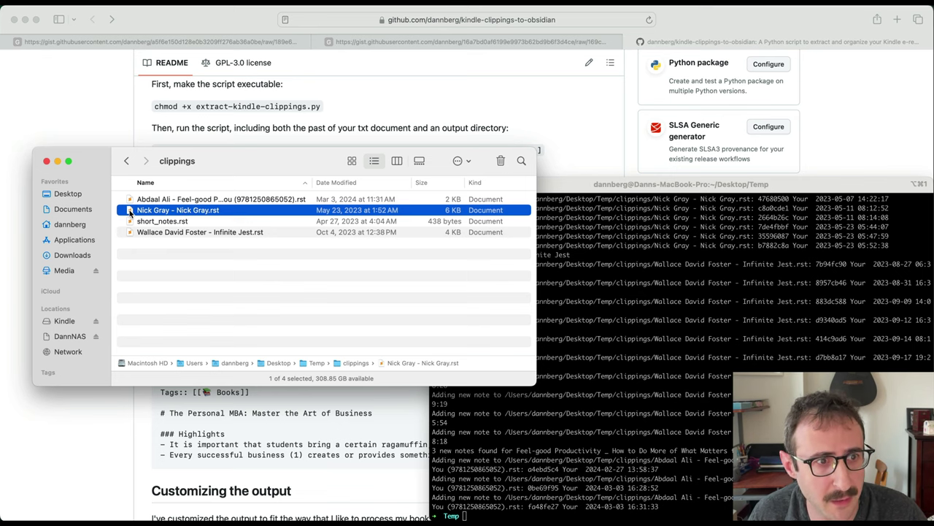
Step: Copy all text of The 2-Hour Cocktail Party .rst file in Sublime Text, then switch to Obsidian
double_click(130, 211)
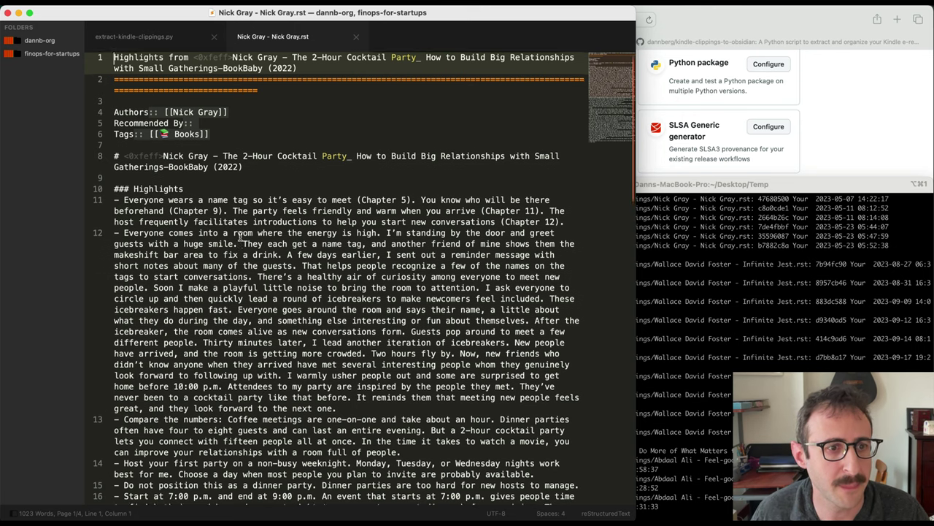
scroll(237, 236, "down", 15)
scroll(237, 236, "up", 15)
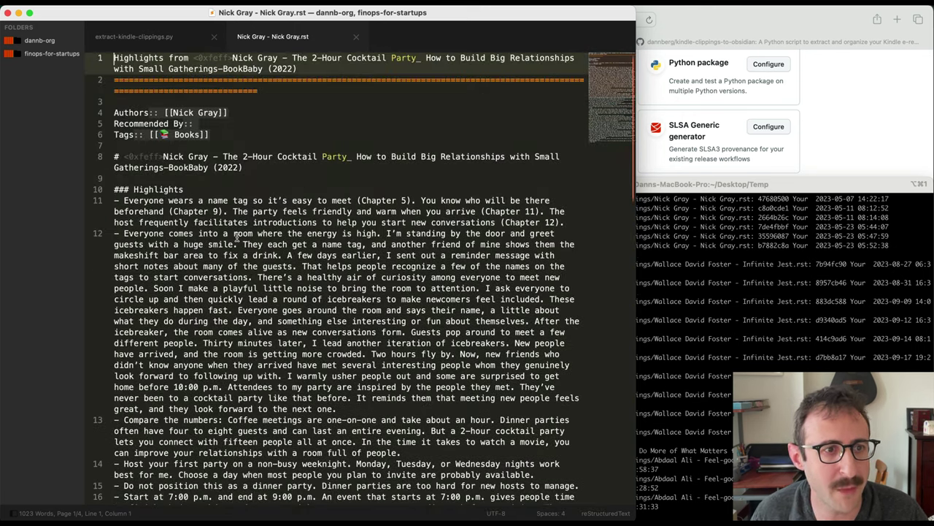
left_click(226, 200)
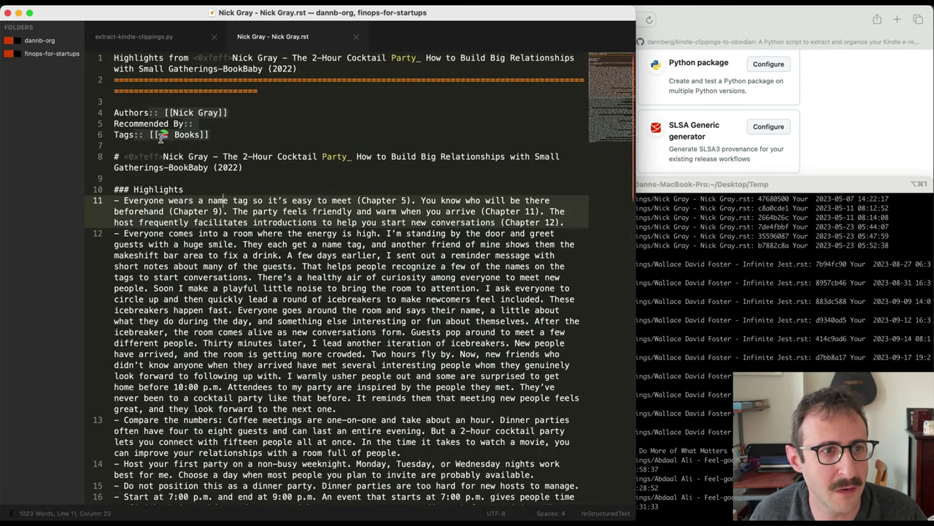
left_click(115, 112)
key("super+a")
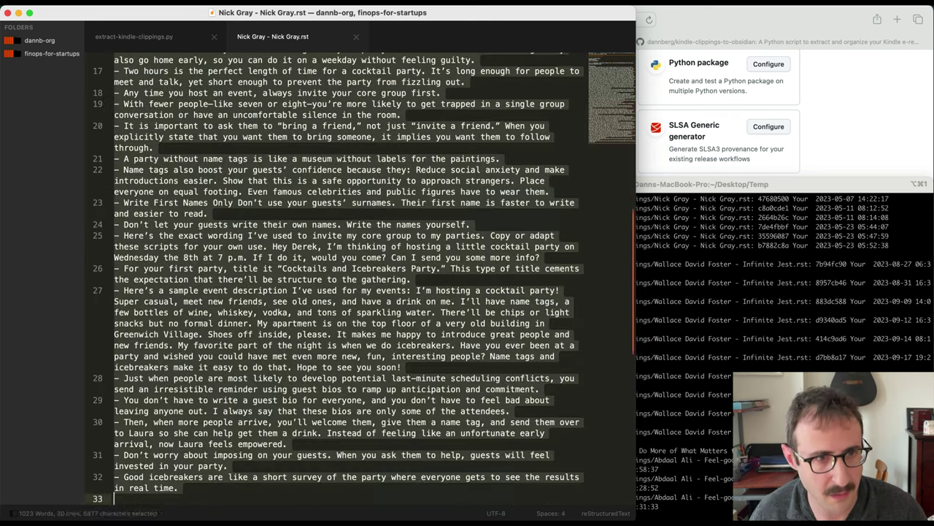
key("super+c")
key("super+space")
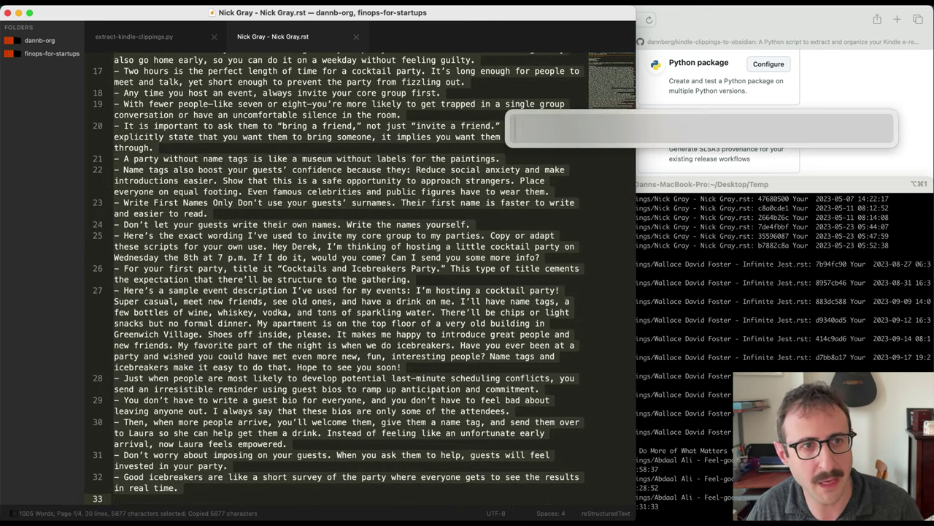
type("ob")
key("Return")
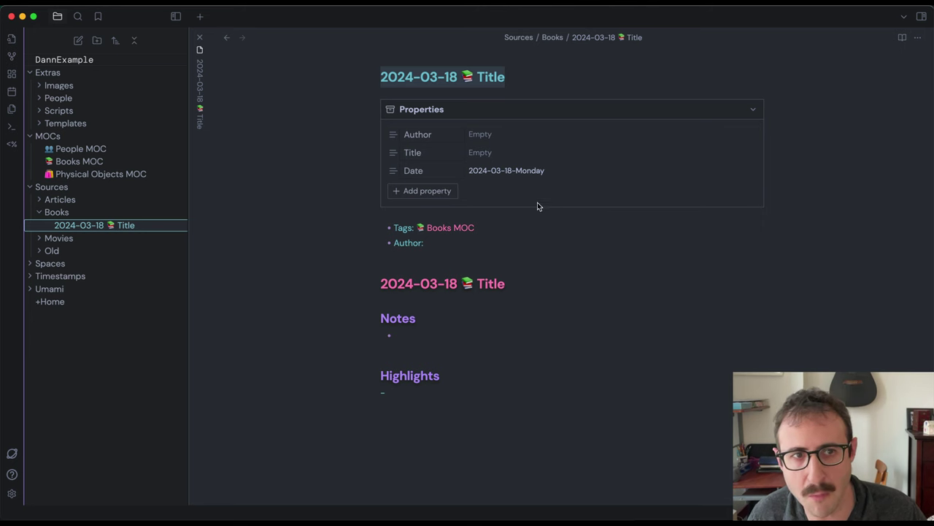
Step: Replace the note's template body with the pasted highlights and jump back to the top
left_click(424, 302)
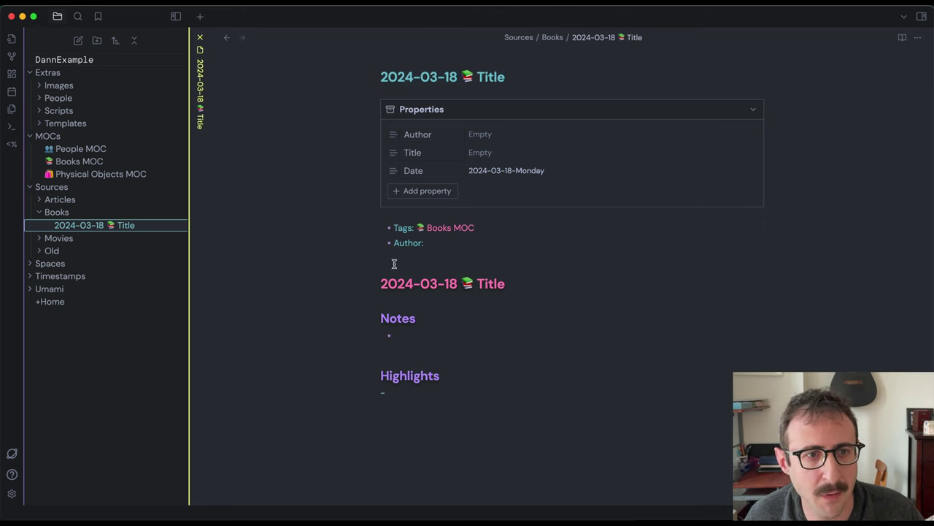
left_click(387, 311)
key("Up")
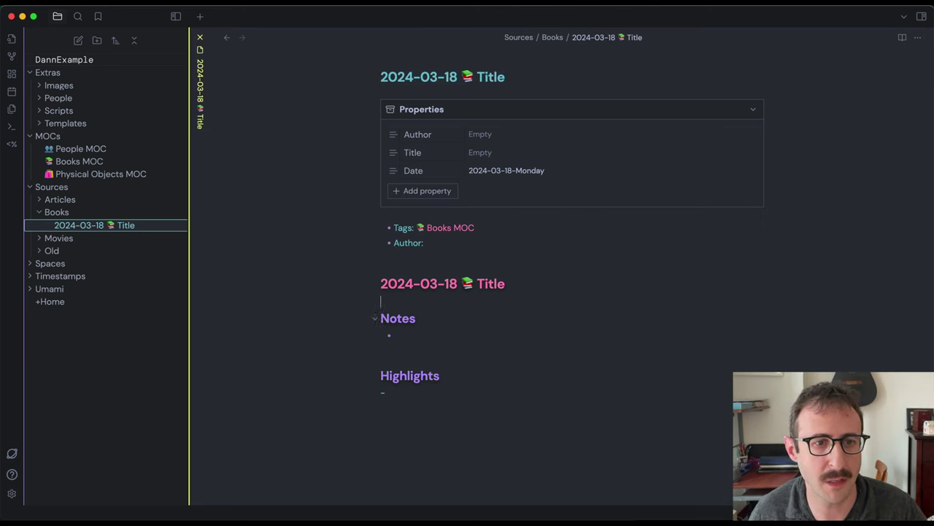
key("shift+Down")
key("Up")
key("Up")
key("Up")
key("Up")
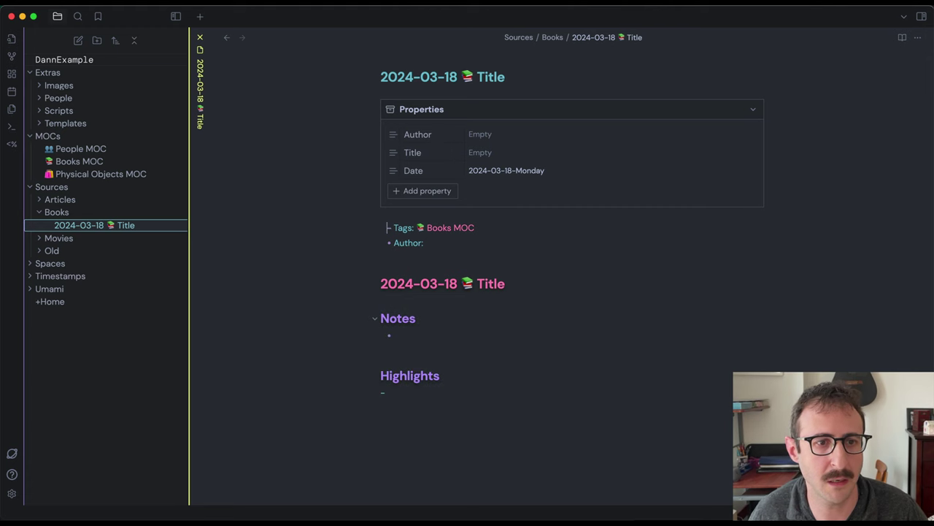
key("super+a")
key("BackSpace")
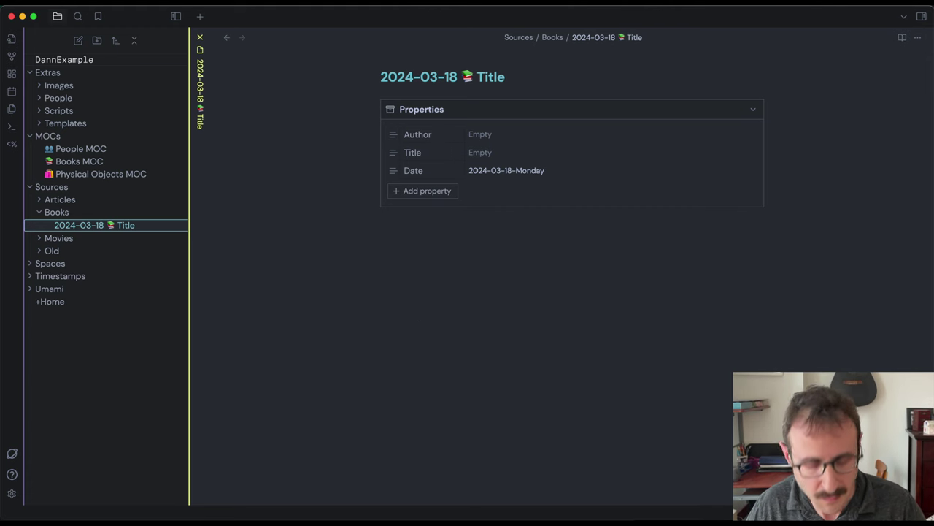
key("super+v")
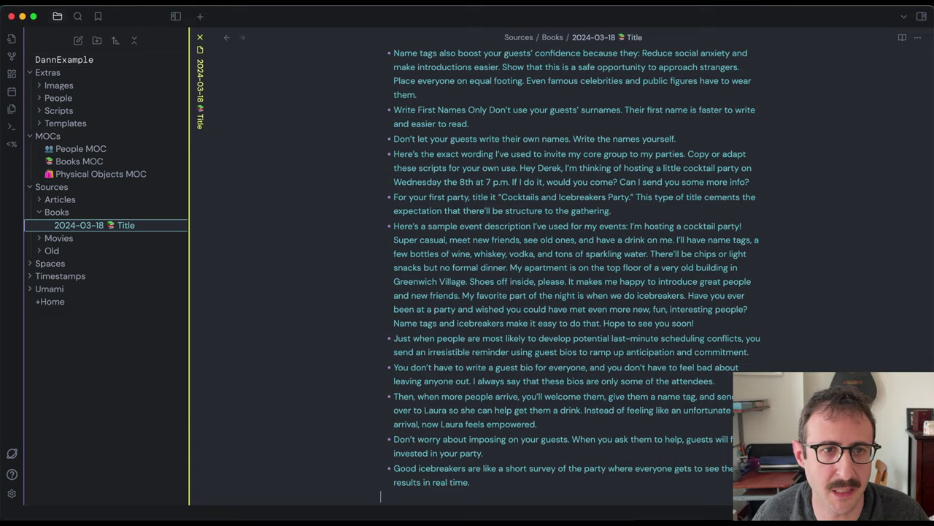
key("super+Up")
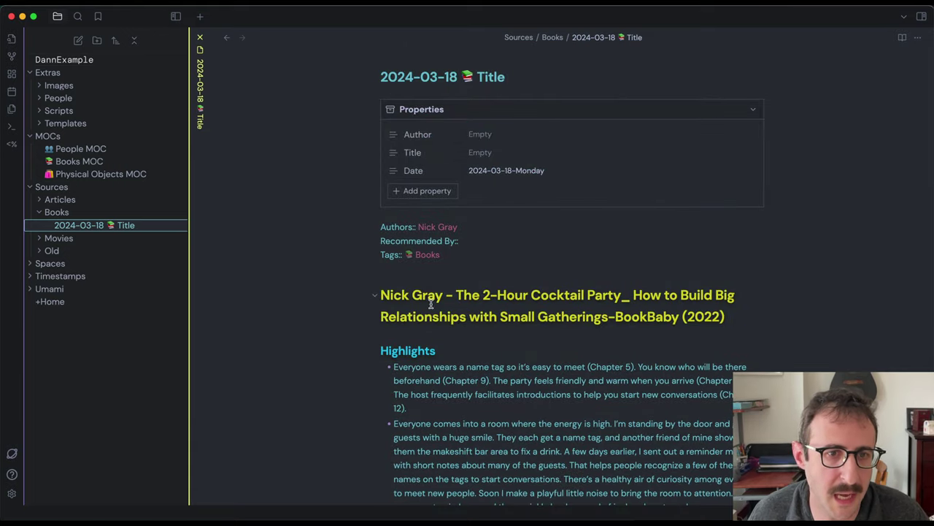
Step: Replace 'Title' in the note name with The 2-Hour Cocktail Party
left_click(462, 296)
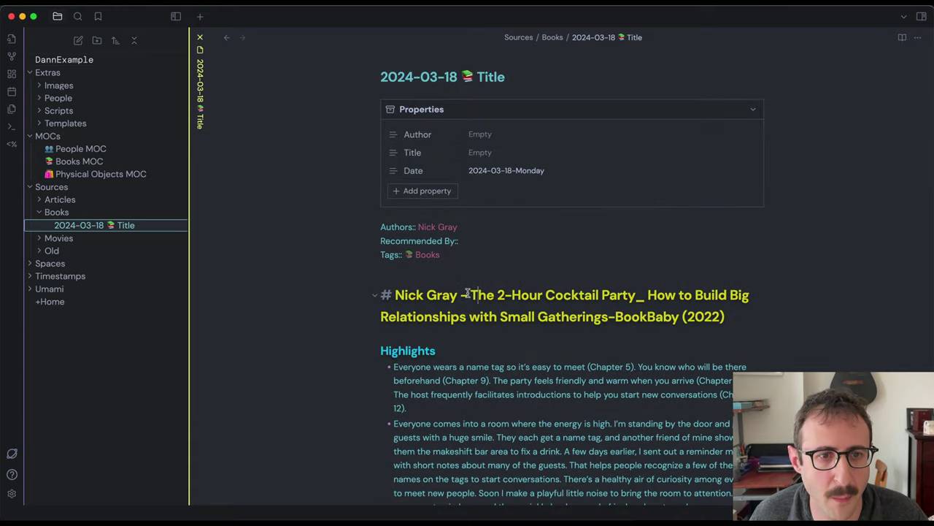
left_click_drag(470, 295, 633, 294)
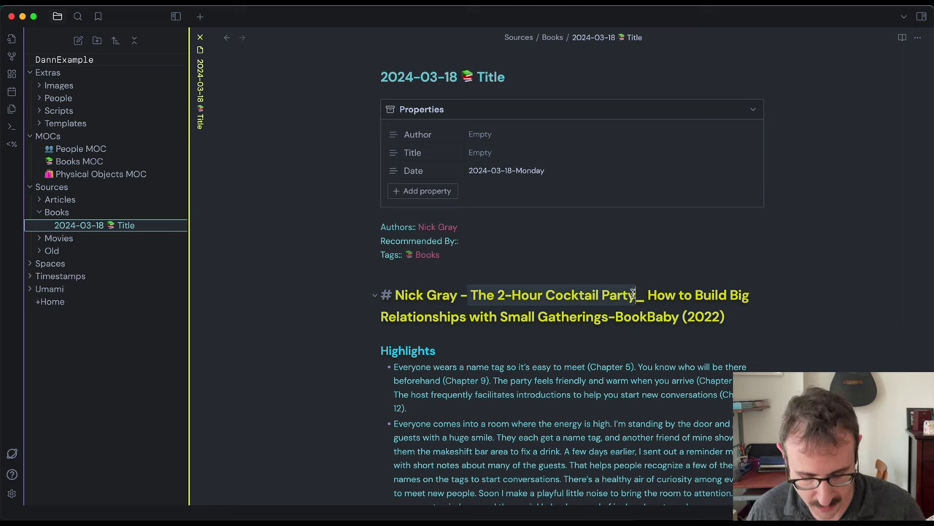
double_click(492, 76)
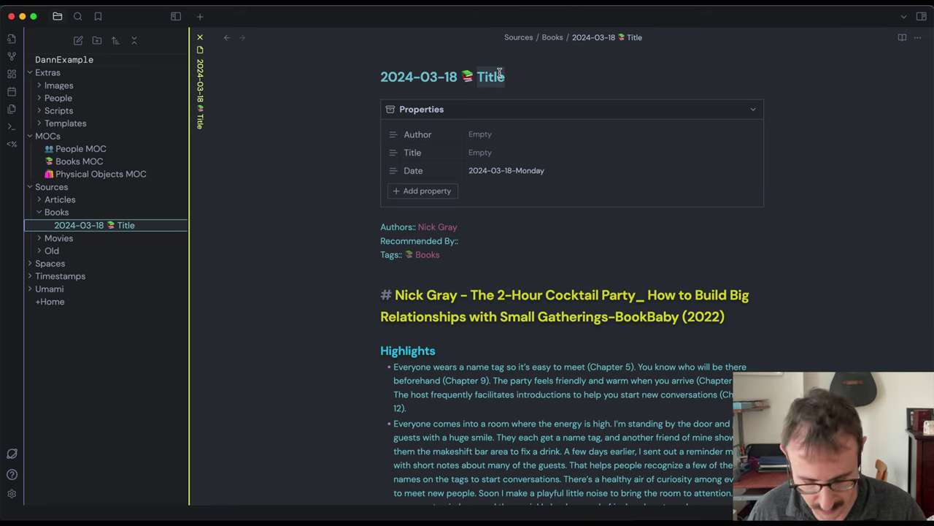
key("ctrl+v")
left_click(737, 315)
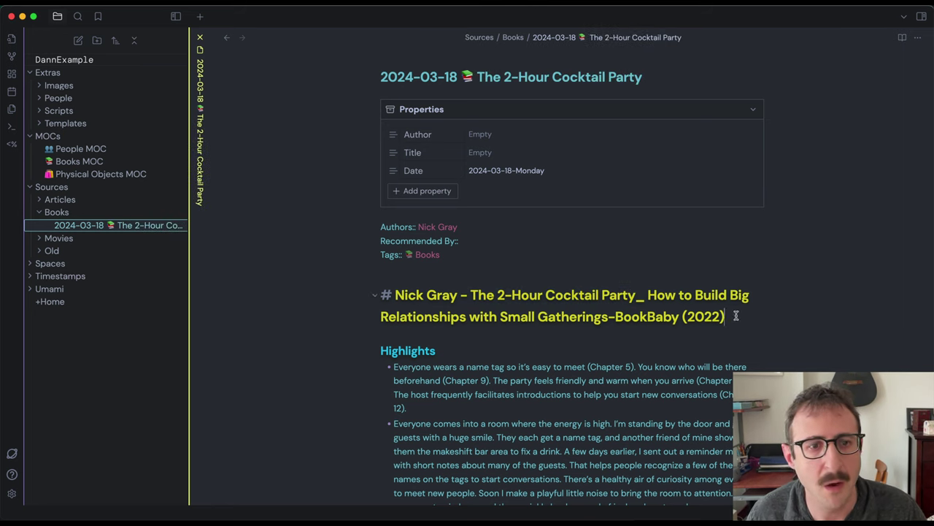
Step: Replace the long book-title heading with a [[wikilink]] to this note
left_click_drag(736, 315, 394, 295)
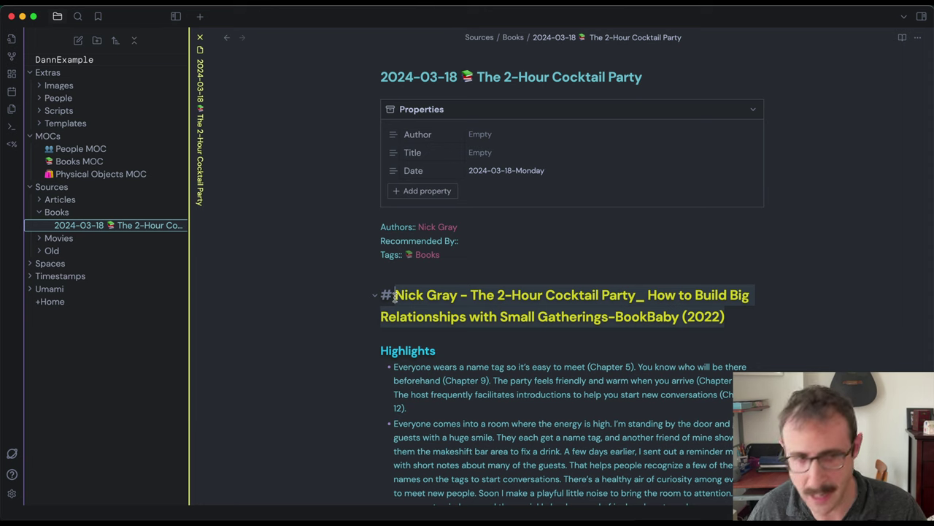
key("BackSpace")
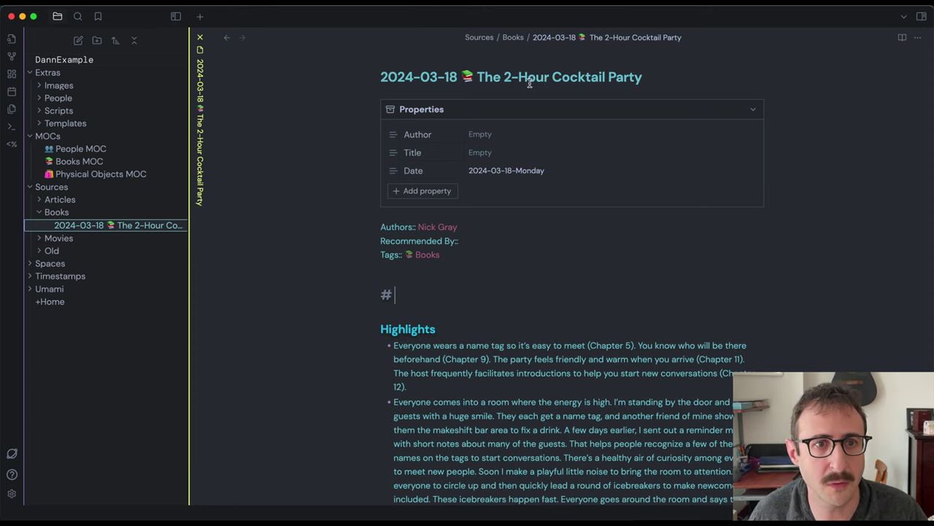
type("[[")
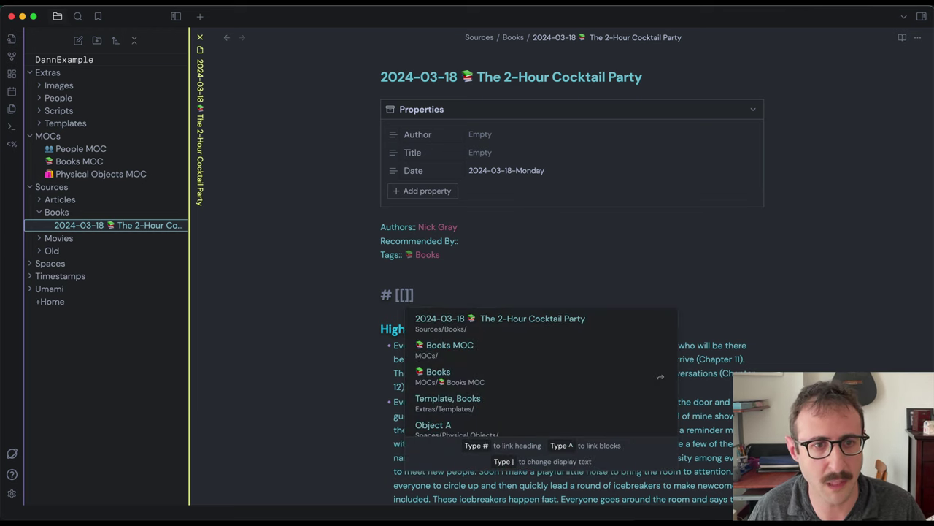
left_click(557, 317)
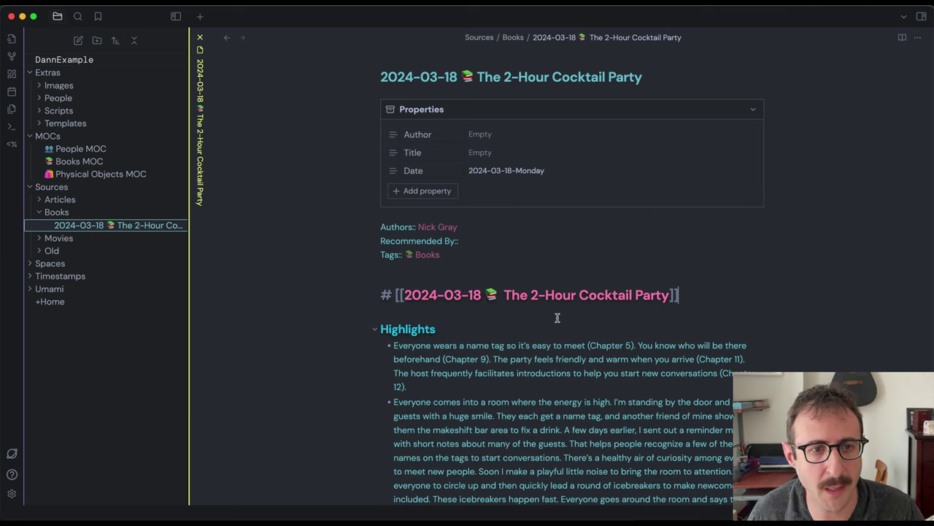
Step: Delete and retype 'Party' in the note name so the full title is committed
double_click(633, 78)
key("BackSpace")
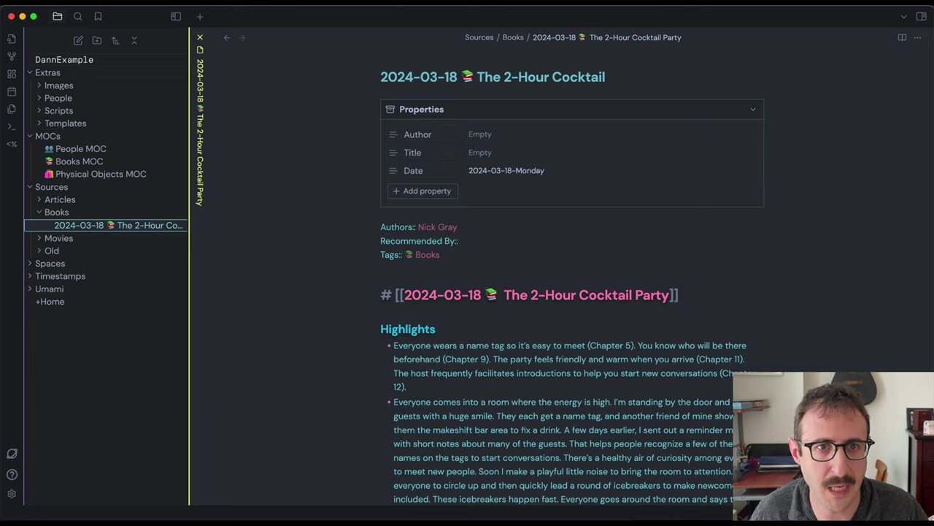
left_click(526, 244)
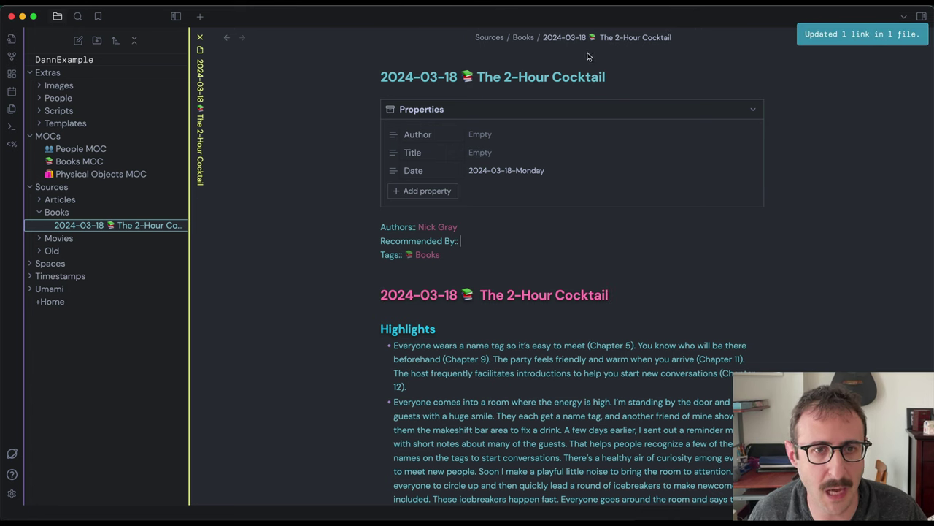
left_click(599, 76)
type("Party")
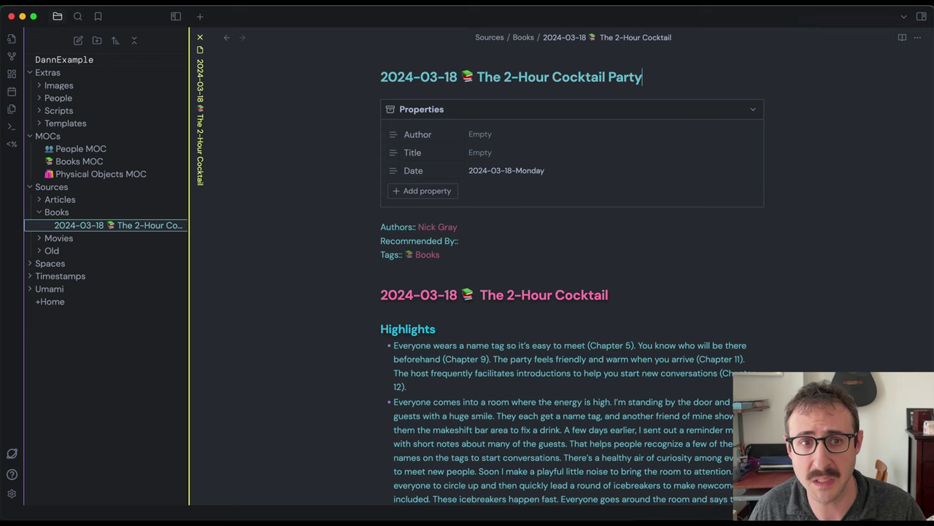
key("Return")
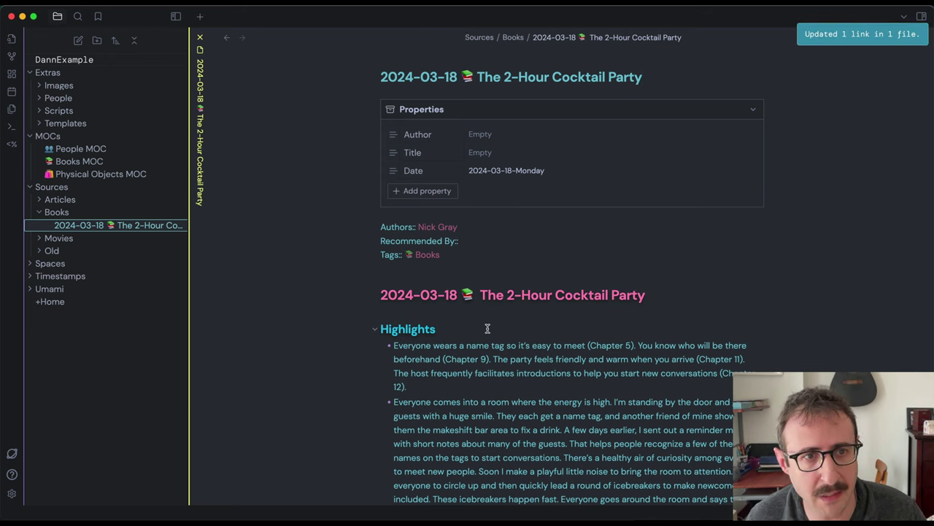
Step: Enter the author's name in Author and paste The 2-Hour Cocktail Party into Title
left_click(482, 135)
type("Nick Gray")
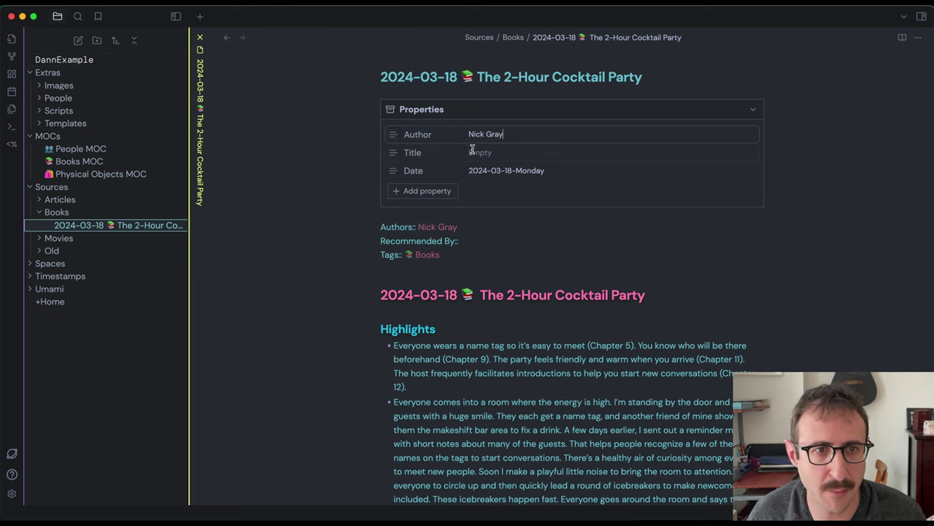
left_click_drag(478, 76, 659, 79)
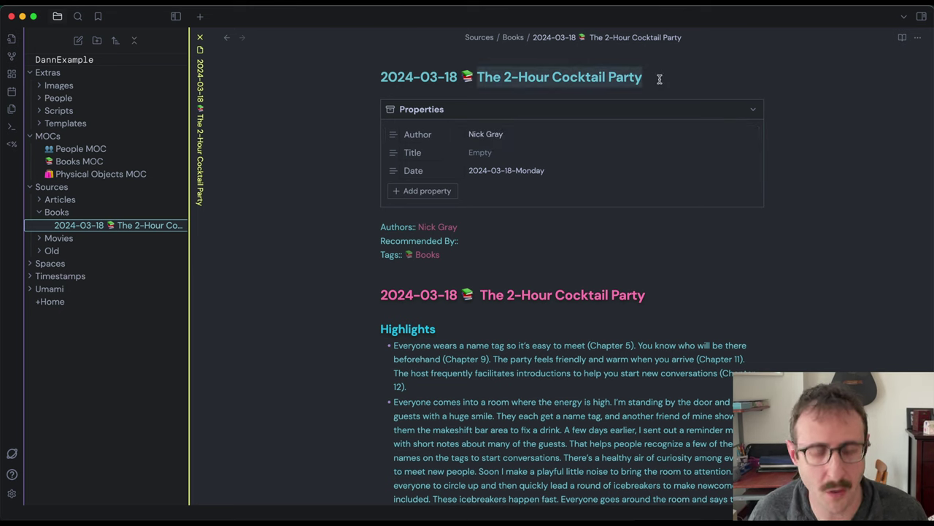
left_click(481, 153)
key("super+v")
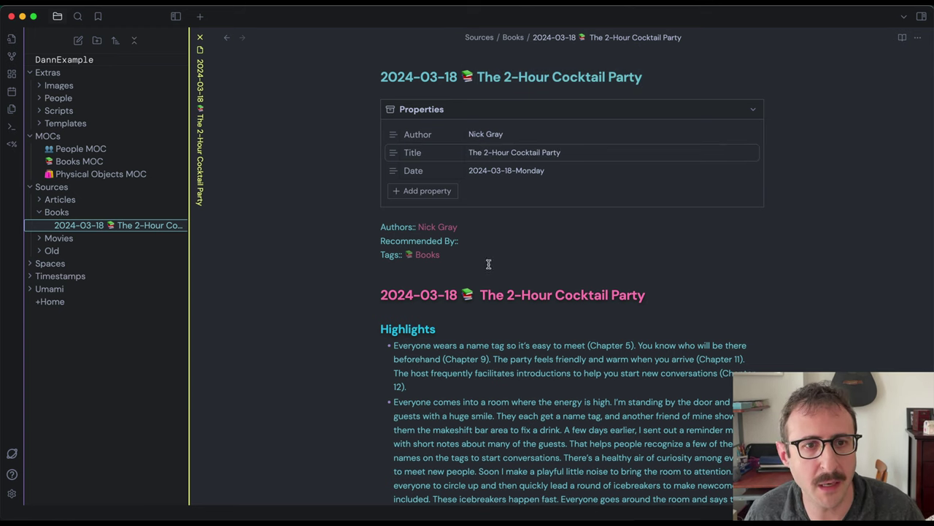
left_click(480, 241)
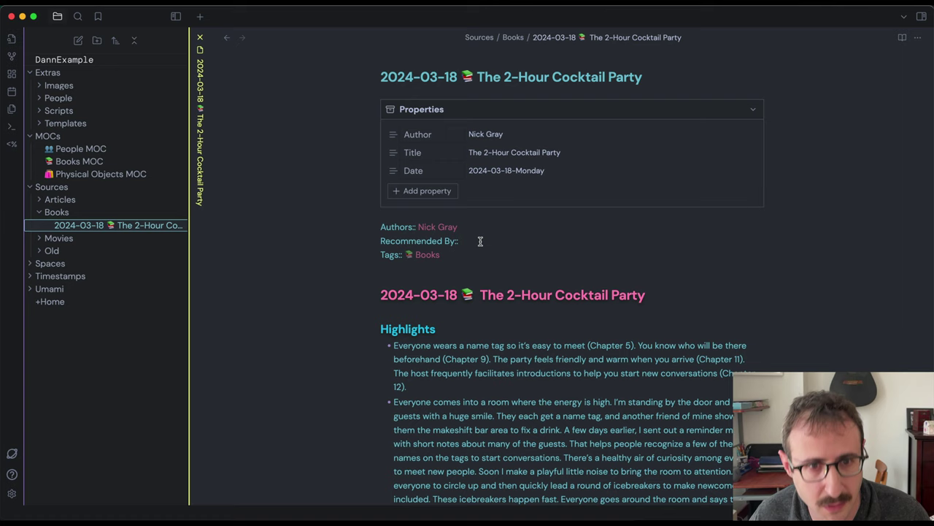
Step: Make the phrase 'name tag' in the first highlight bold
scroll(481, 241, "down", 5)
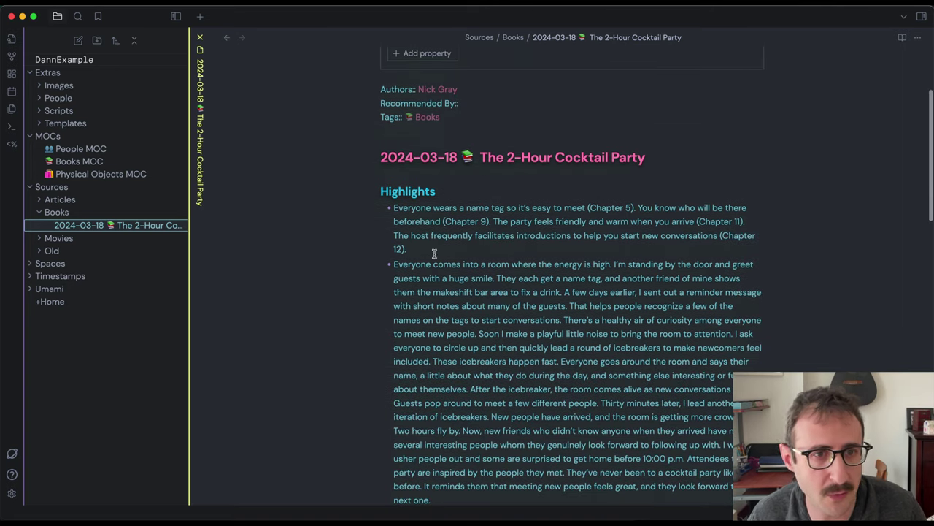
left_click_drag(465, 208, 503, 208)
key("super+shift+h")
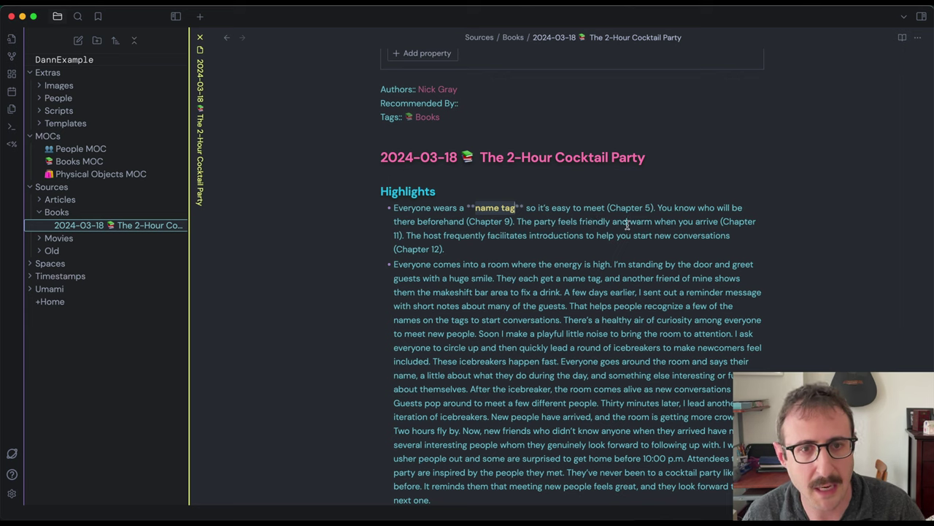
left_click(628, 224)
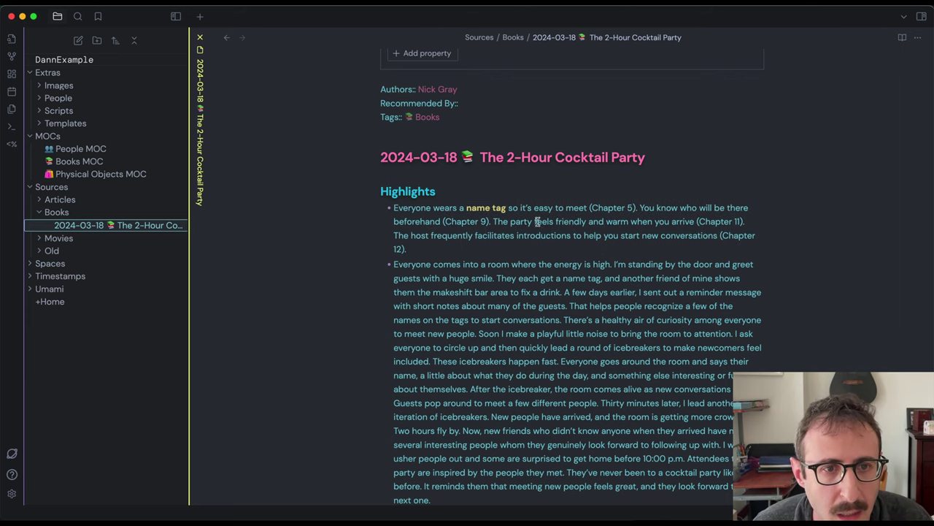
Step: Add a '## Highlights' heading with an empty bullet above the pasted highlights
left_click(381, 190)
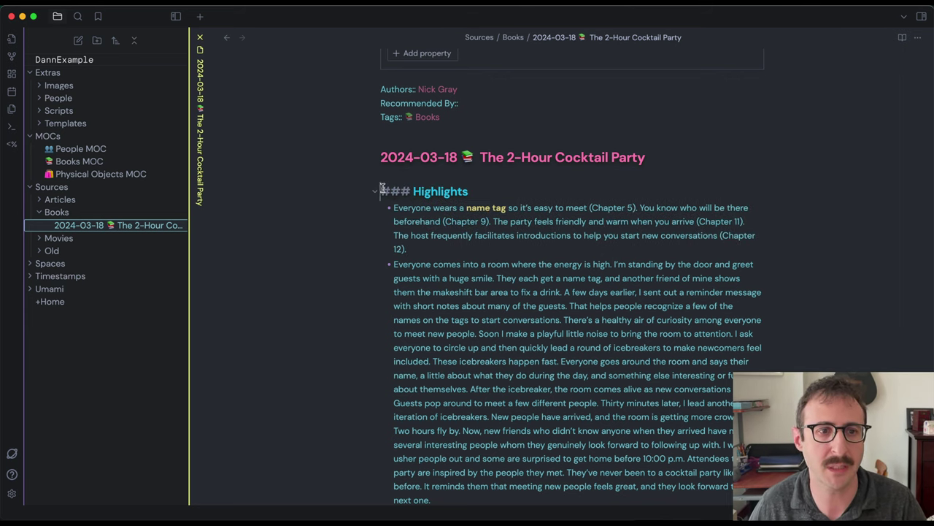
key("Return")
key("Up")
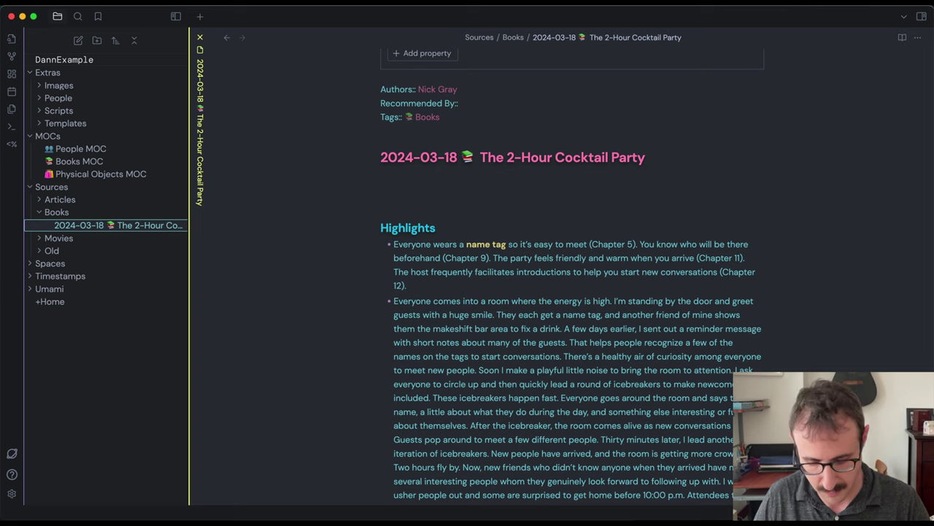
type("## Highlights")
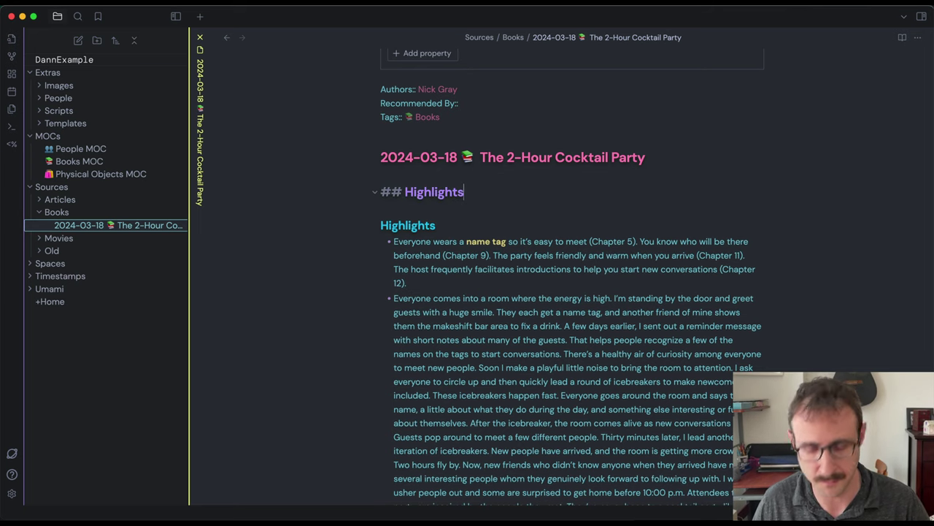
key("Return")
type("-")
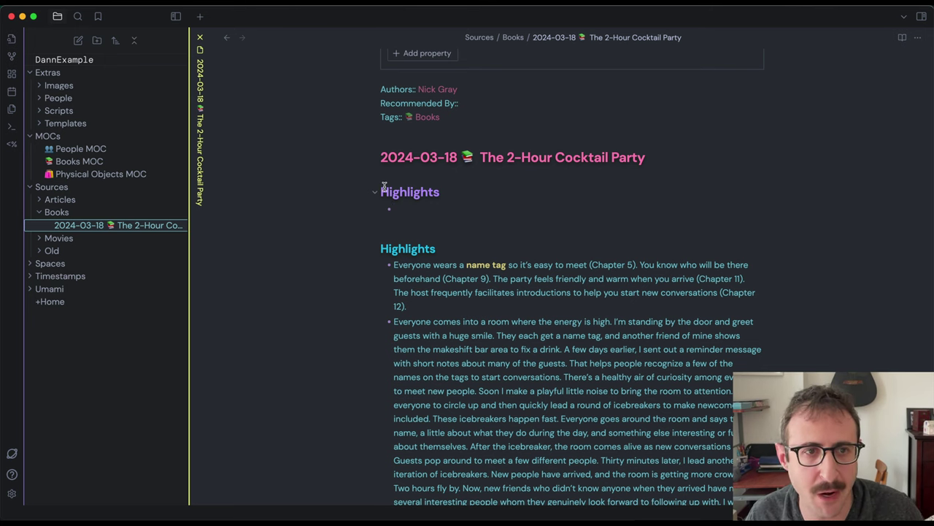
Step: Append ', [[Party]], [[Social]]' to the Tags line after Books
left_click(493, 117)
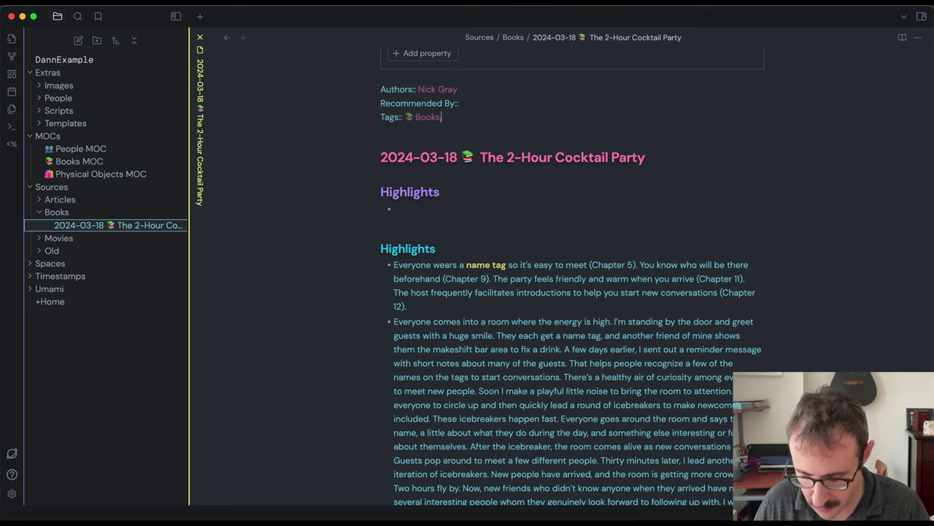
type(", [[Party")
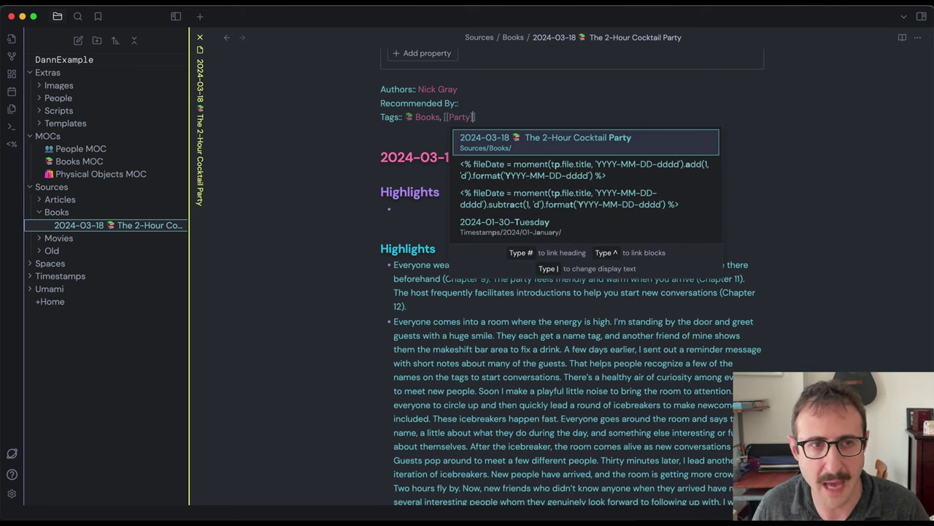
type("]], [[S")
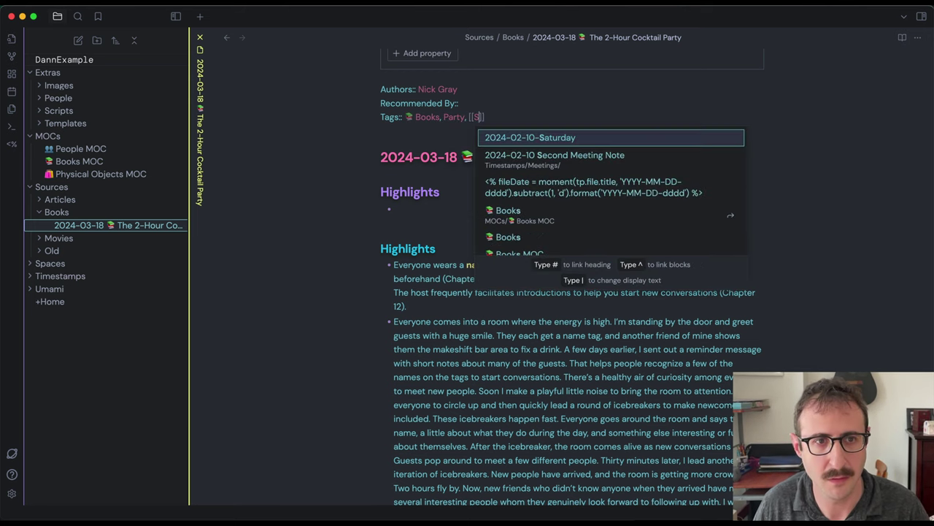
type("ocial]]")
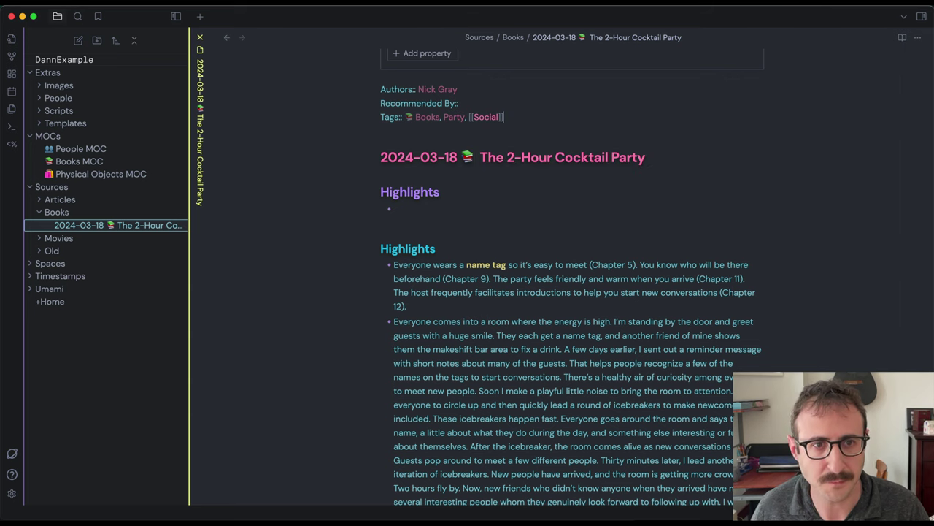
left_click(556, 218)
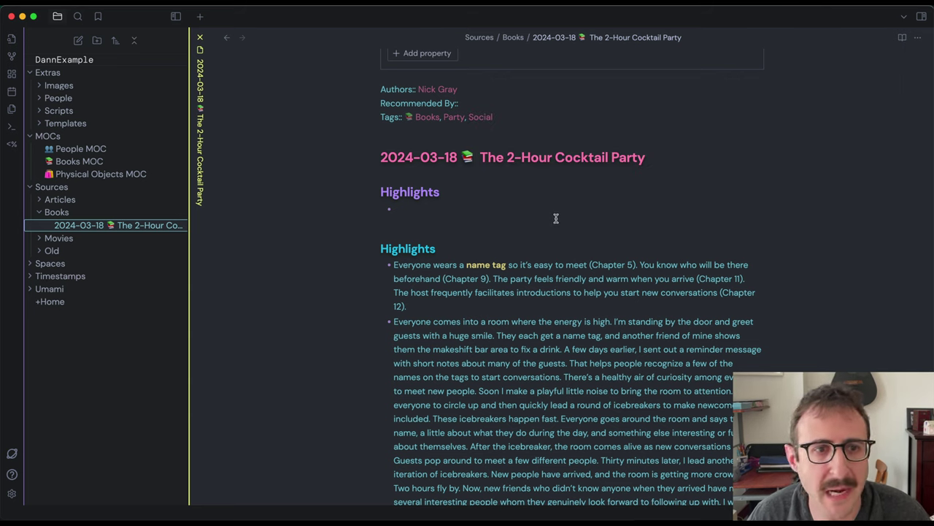